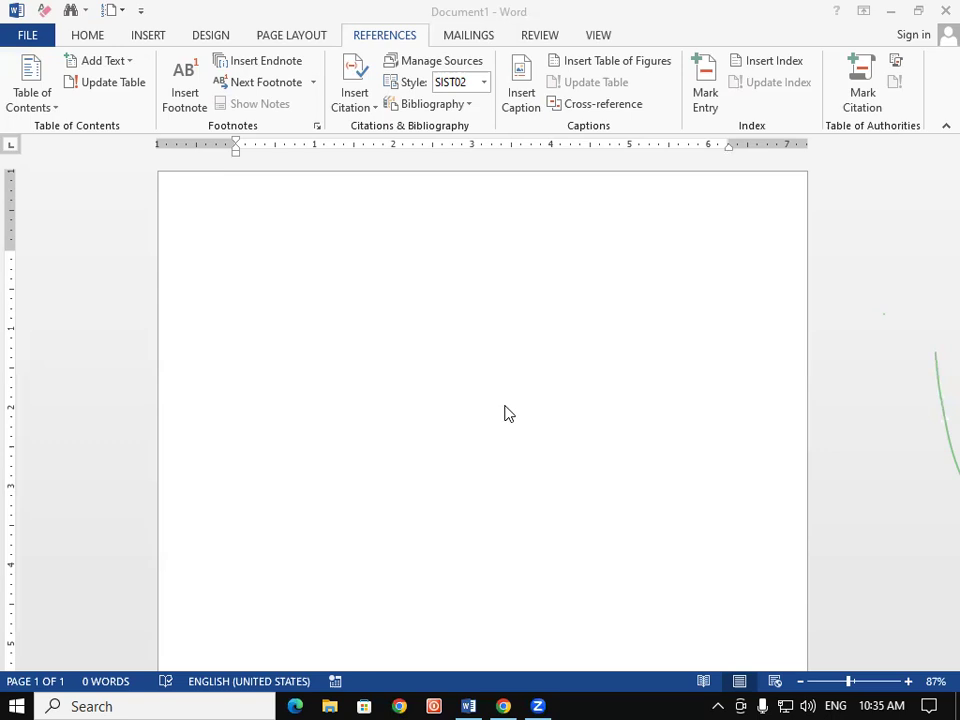
- Generate 200 paragraphs of sample text at the start of the blank document with =rand(200)
{"action": "left_click", "coordinate": [241, 248]}
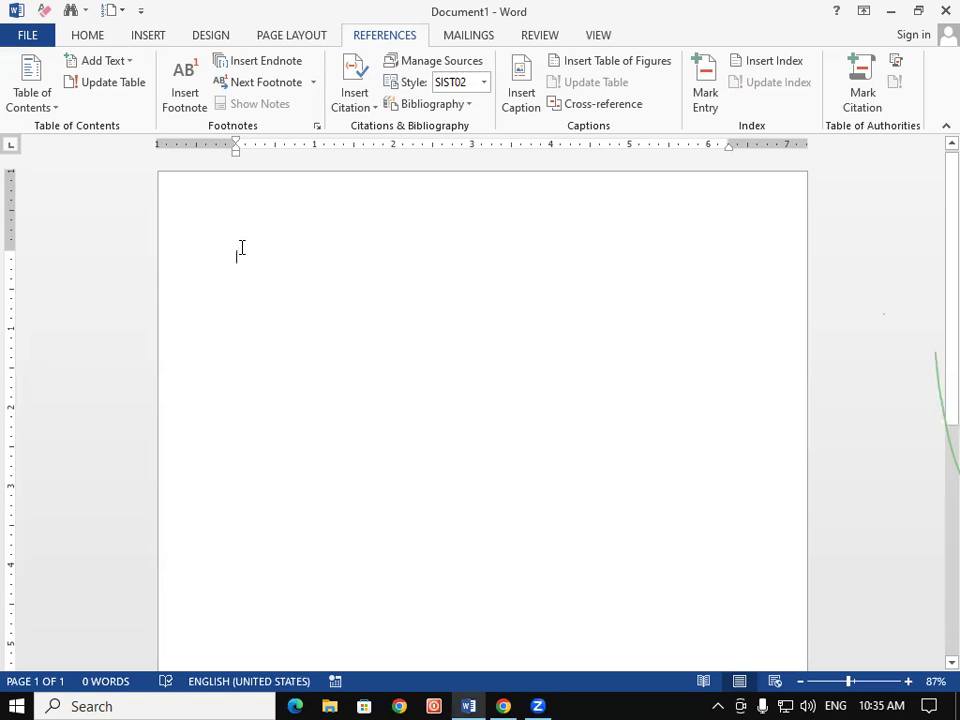
{"action": "type", "text": "=ra"}
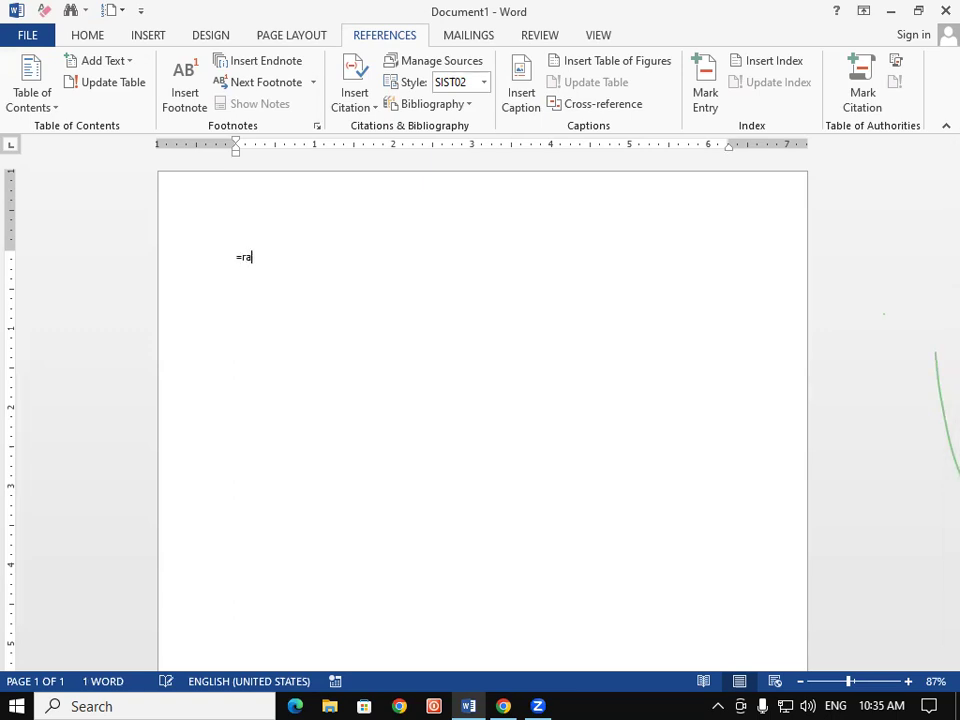
{"action": "type", "text": "nd(200)"}
{"action": "key", "text": "Return"}
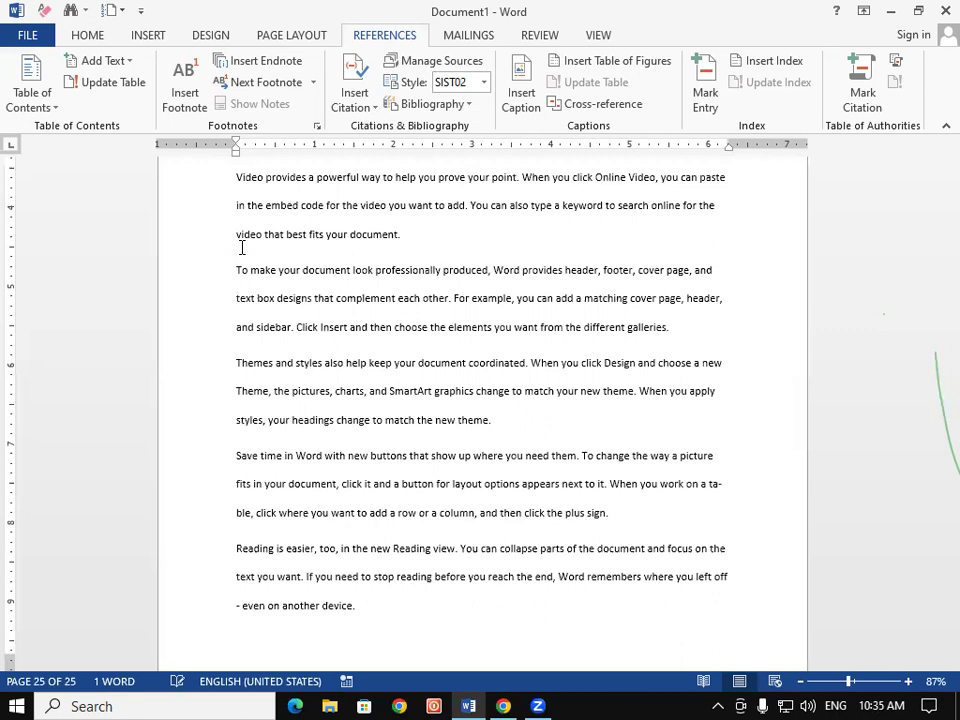
{"action": "left_click", "coordinate": [670, 696]}
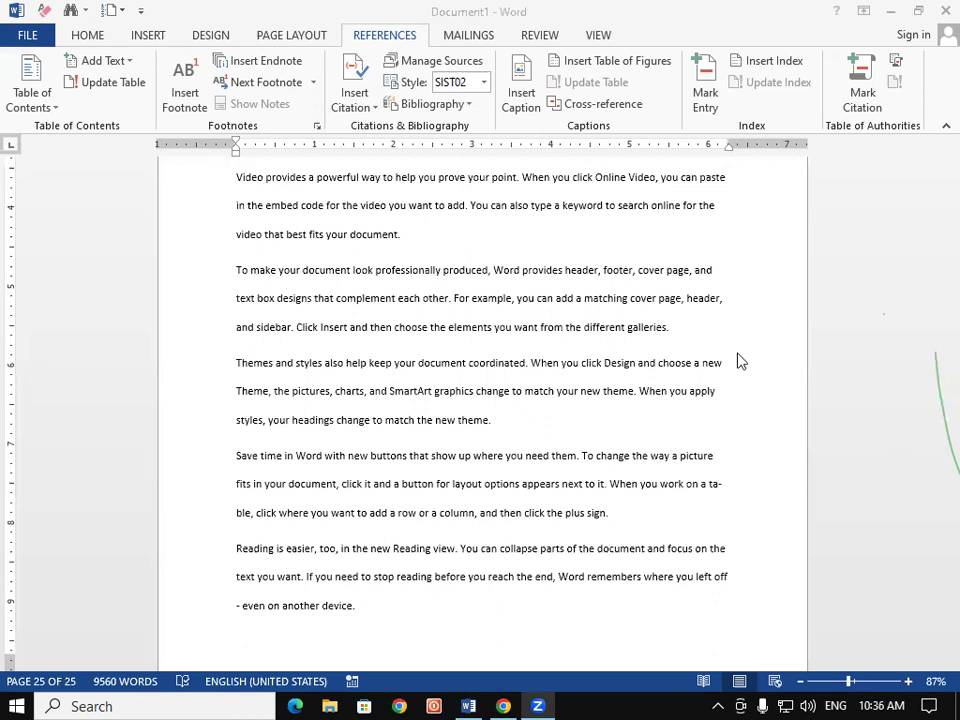
{"action": "double_click", "coordinate": [510, 220]}
{"action": "left_click", "coordinate": [510, 220]}
{"action": "left_click", "coordinate": [464, 206]}
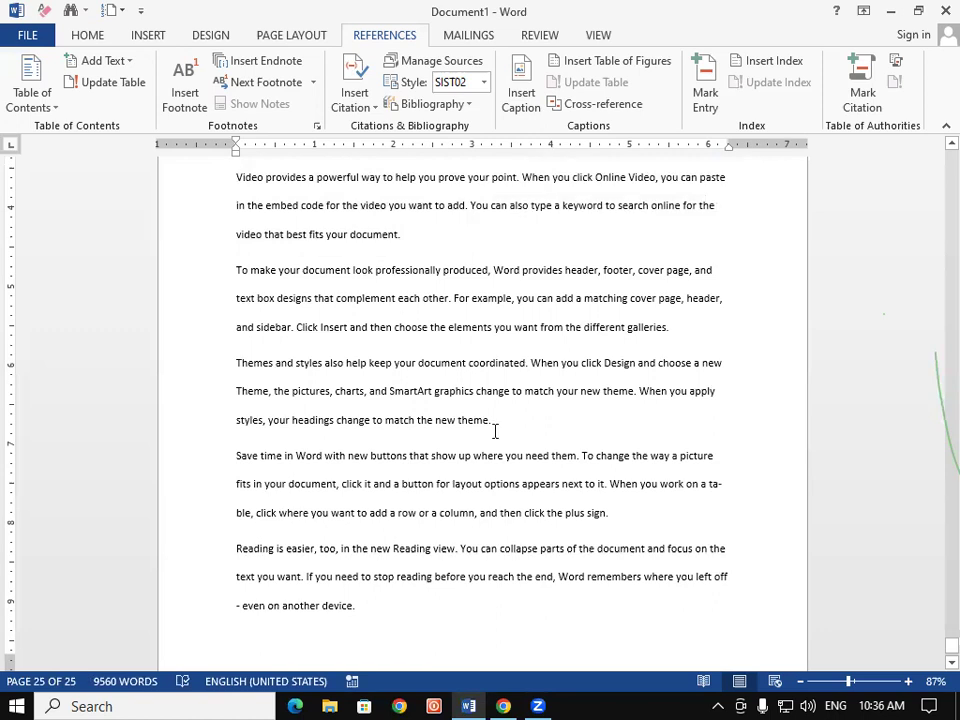
- Enlarge all of the document's text to 16 pt and make it bold
{"action": "scroll", "coordinate": [921, 498], "scroll_direction": "up", "scroll_amount": 1}
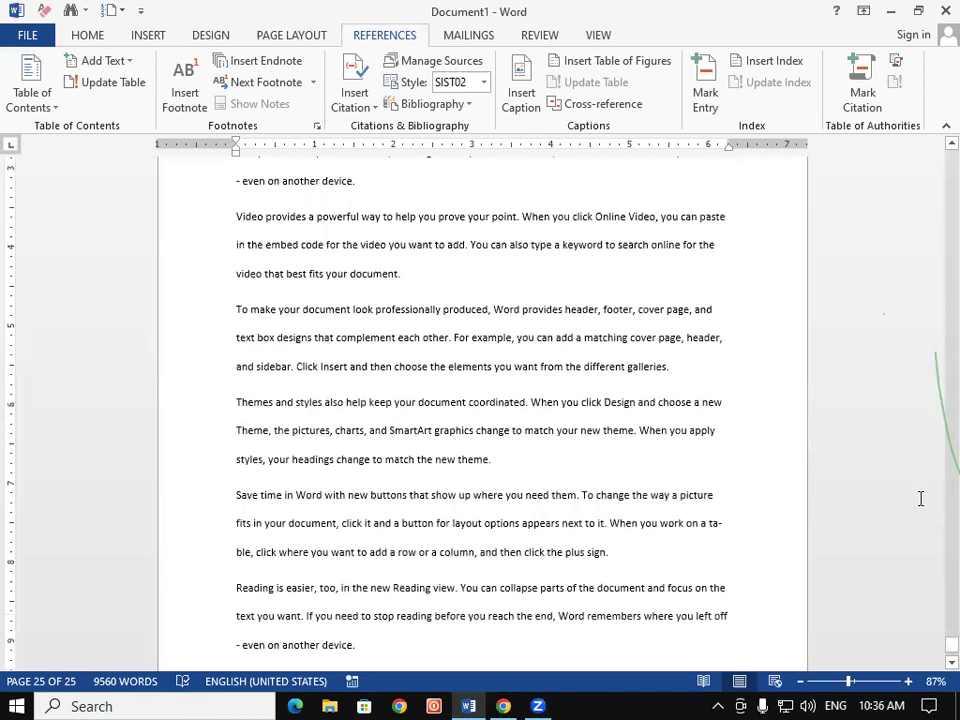
{"action": "scroll", "coordinate": [921, 498], "scroll_direction": "up", "scroll_amount": 1}
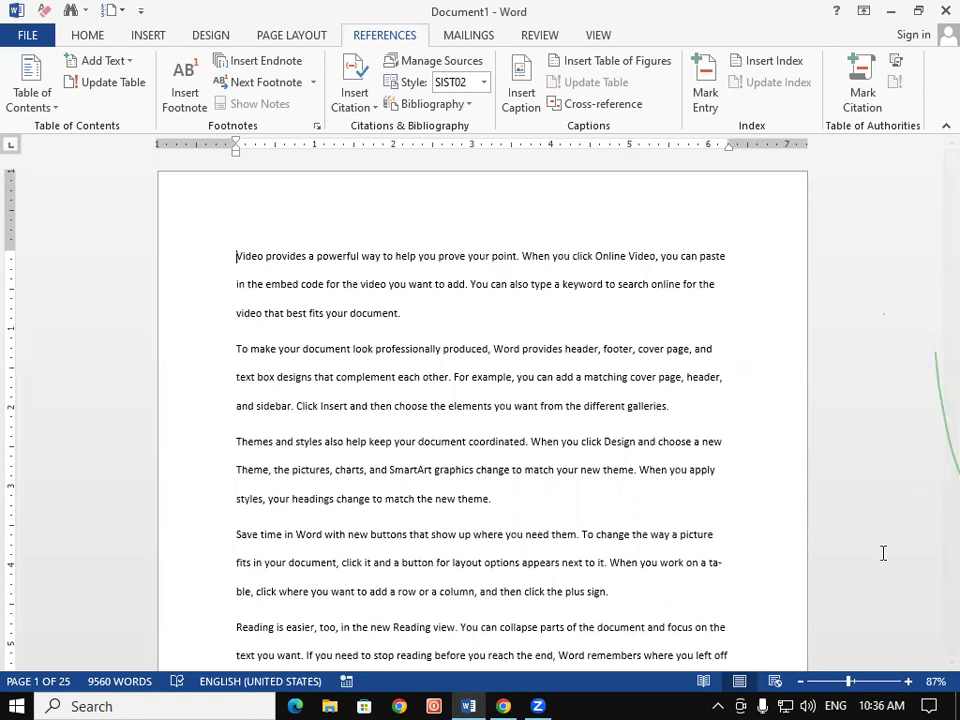
{"action": "key", "text": "ctrl+a"}
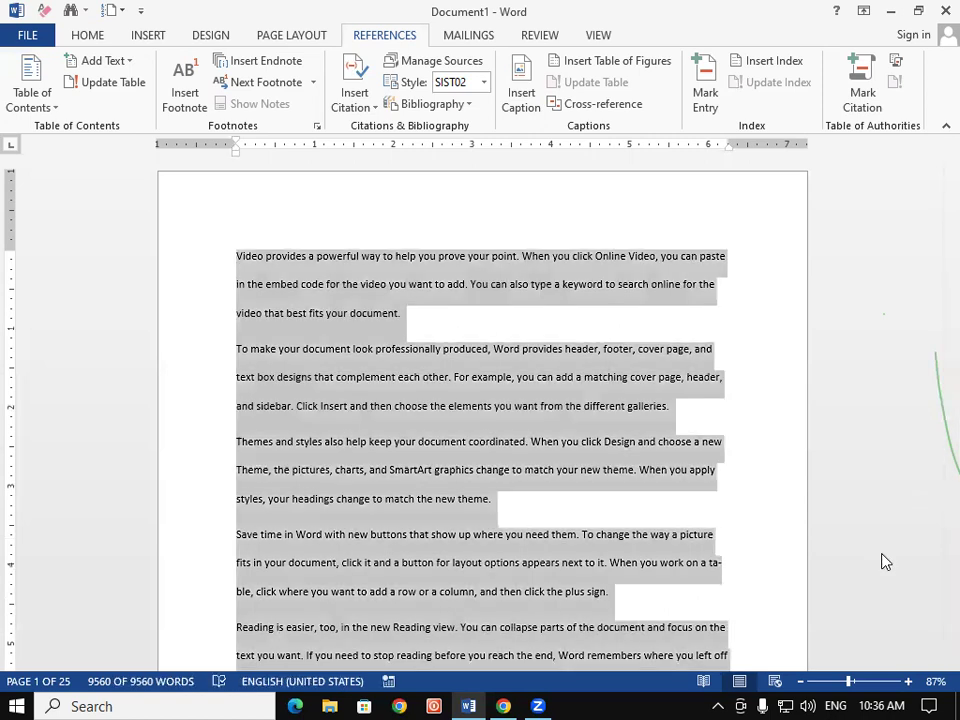
{"action": "key", "text": "ctrl+shift+period"}
{"action": "key", "text": "ctrl+shift+period"}
{"action": "key", "text": "ctrl+shift+period"}
{"action": "key", "text": "ctrl+shift+period"}
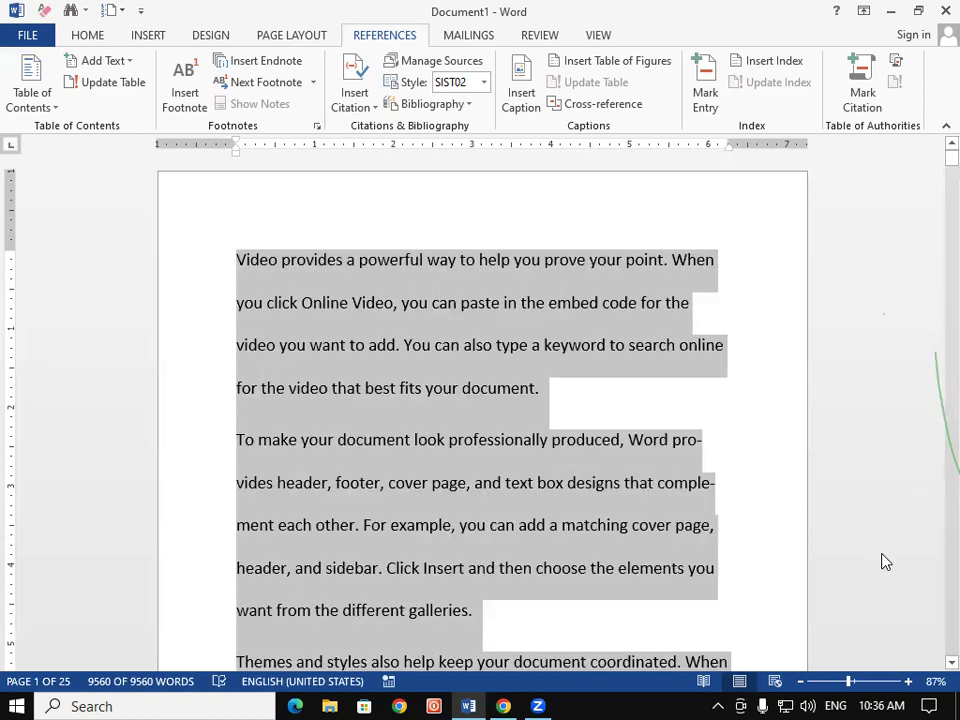
{"action": "key", "text": "ctrl+b"}
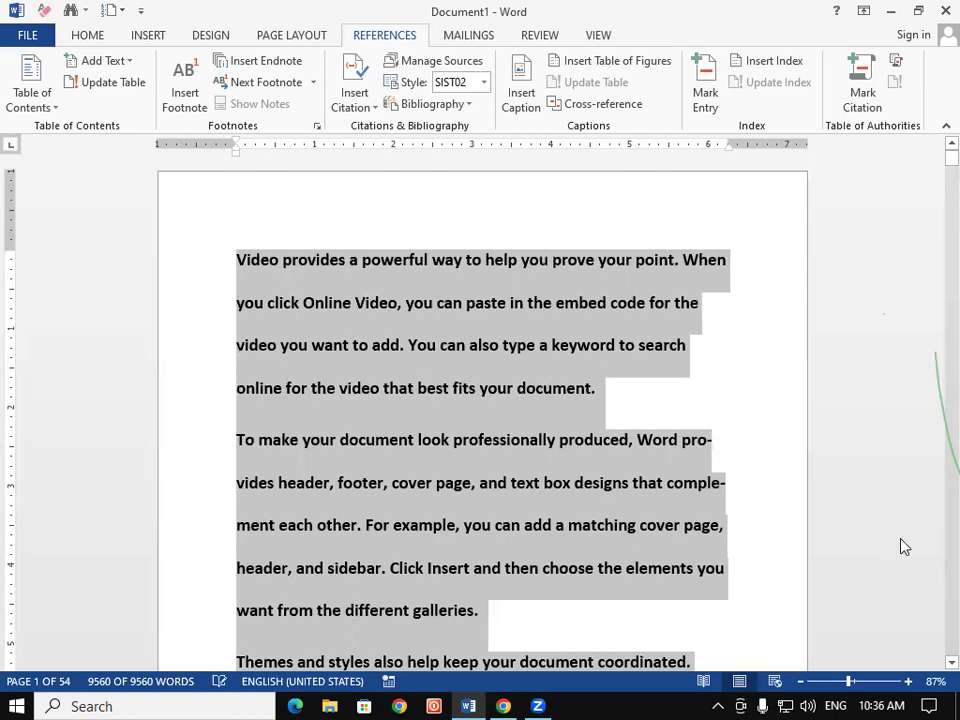
- Set the line spacing of the entire selected text to 1.0
{"action": "left_click", "coordinate": [82, 37]}
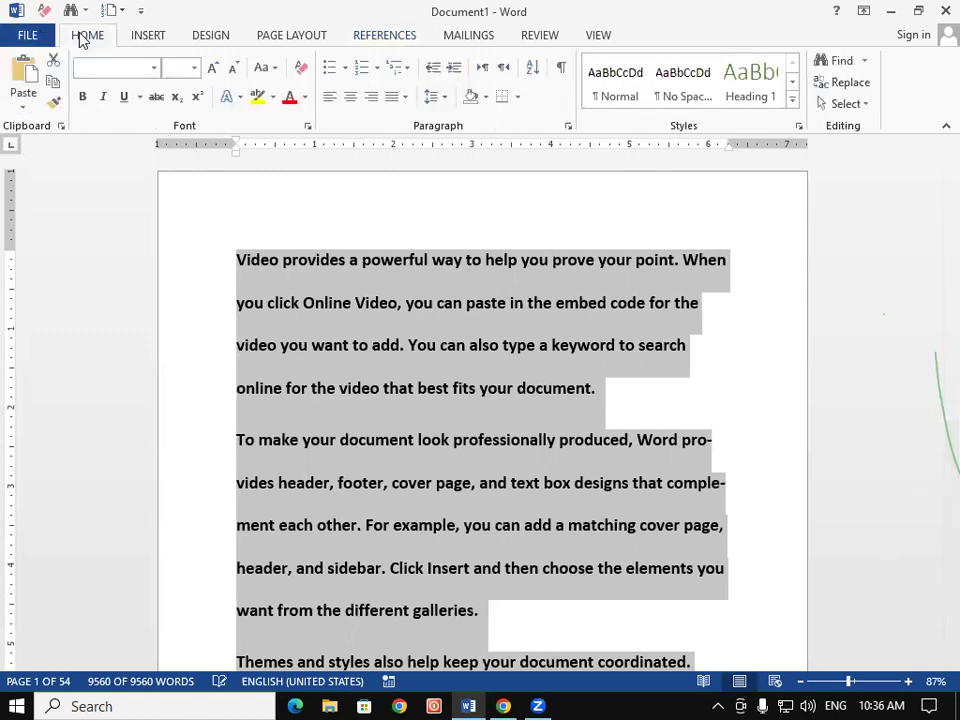
{"action": "left_click", "coordinate": [431, 96]}
{"action": "left_click", "coordinate": [452, 122]}
- Remove the space after every paragraph in the document and undo that removal
{"action": "left_click", "coordinate": [447, 99]}
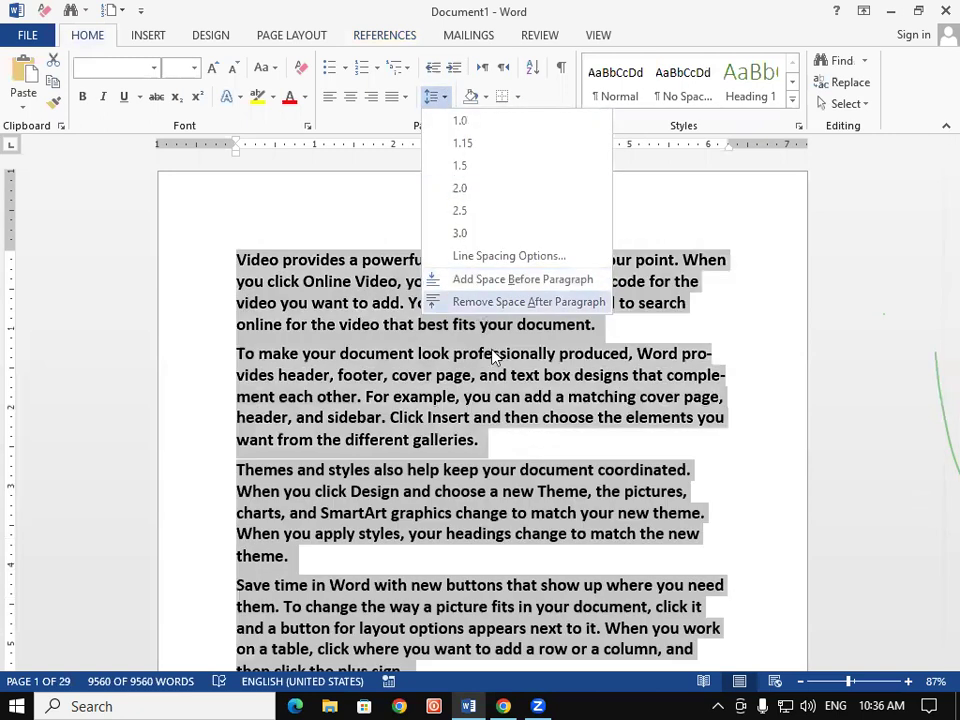
{"action": "left_click", "coordinate": [484, 312]}
{"action": "left_click", "coordinate": [544, 424]}
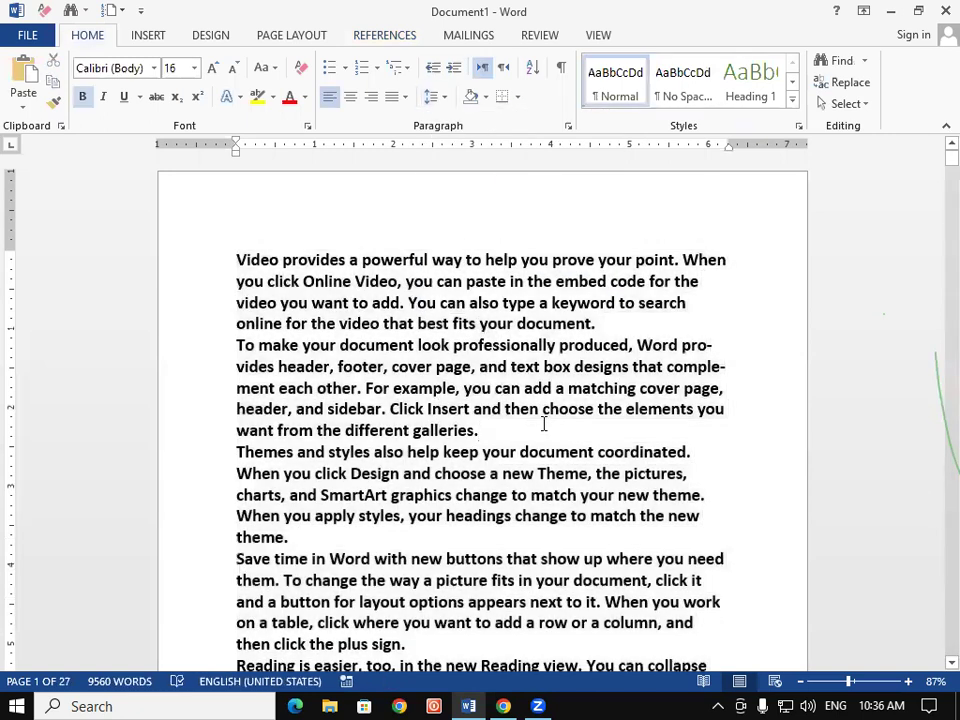
{"action": "key", "text": "ctrl+z"}
{"action": "left_click", "coordinate": [543, 419]}
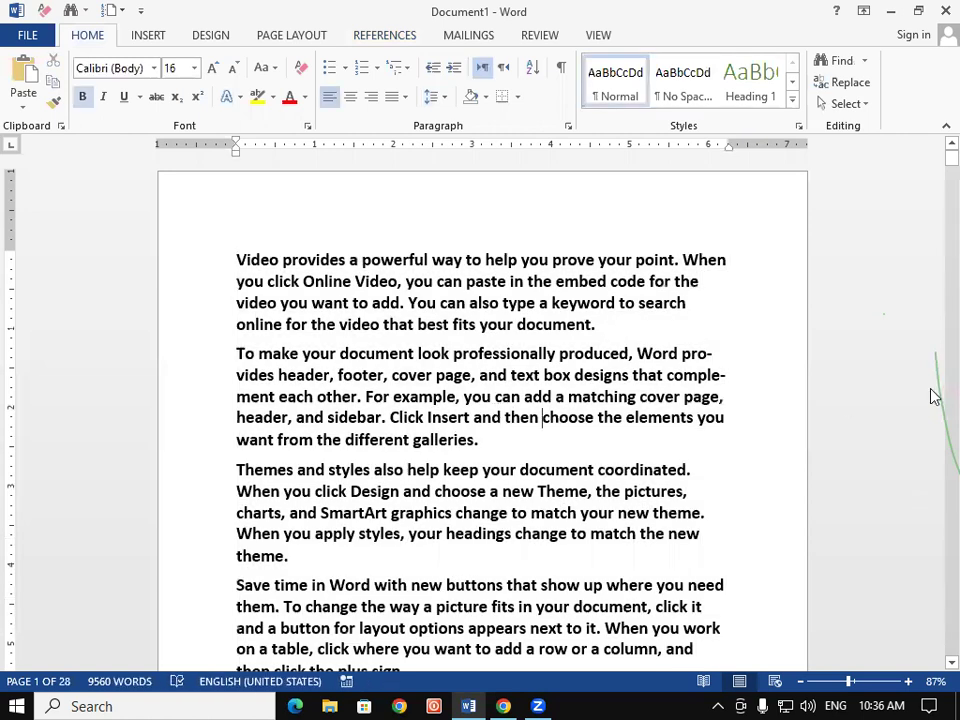
- Add empty lines above the first paragraph and enter the title "Introduction of computer" directly above the body text
{"action": "left_click", "coordinate": [234, 254]}
{"action": "key", "text": "Return"}
{"action": "key", "text": "Return"}
{"action": "key", "text": "Return"}
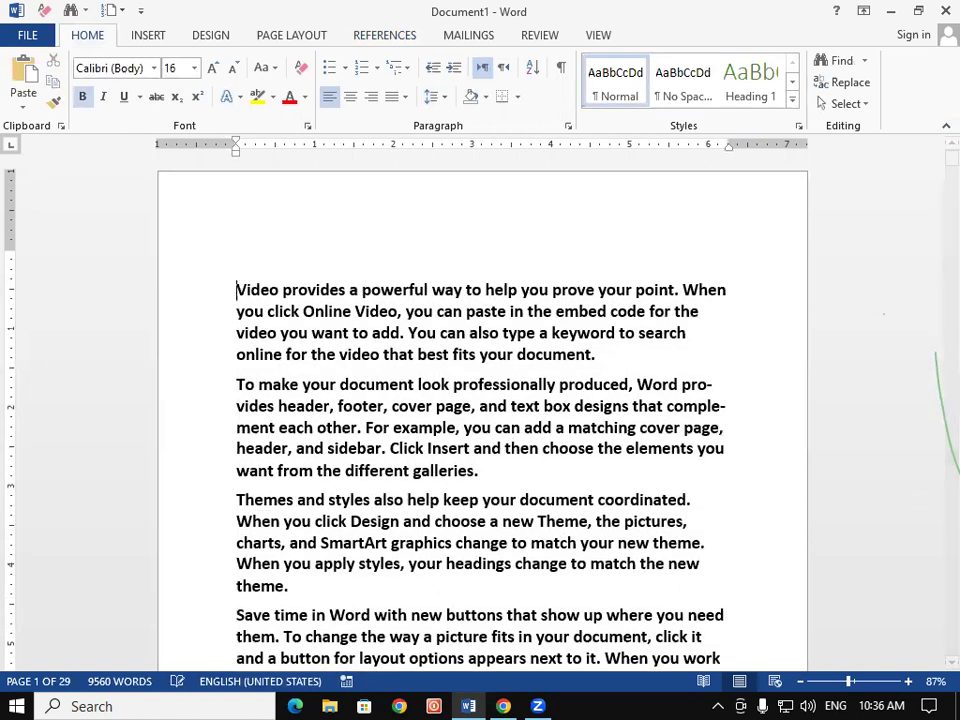
{"action": "left_click", "coordinate": [249, 314]}
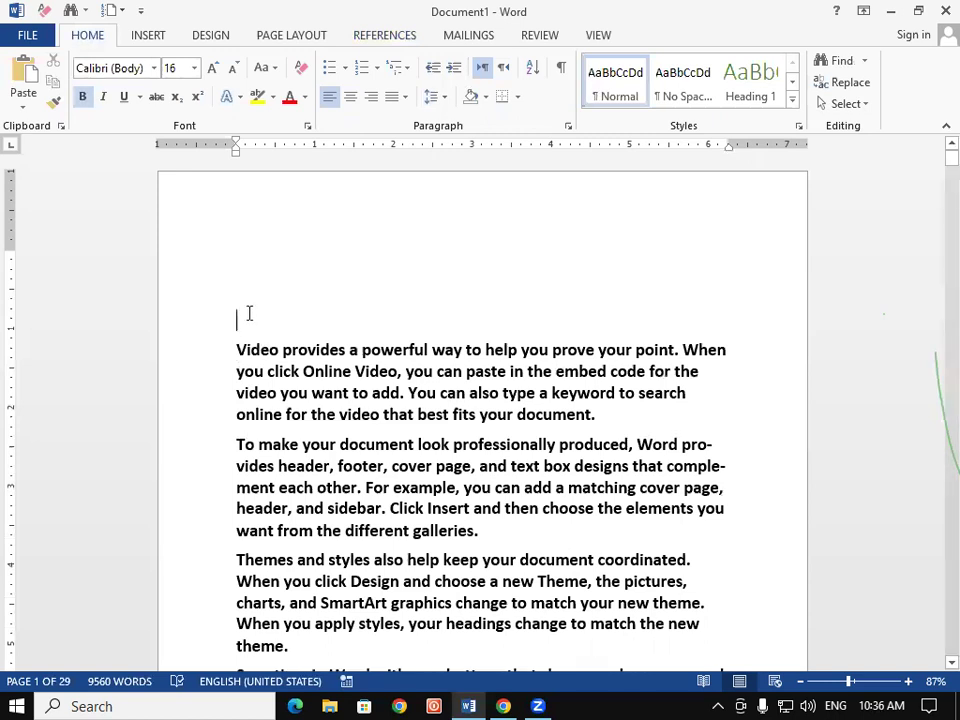
{"action": "type", "text": "in"}
{"action": "type", "text": "o"}
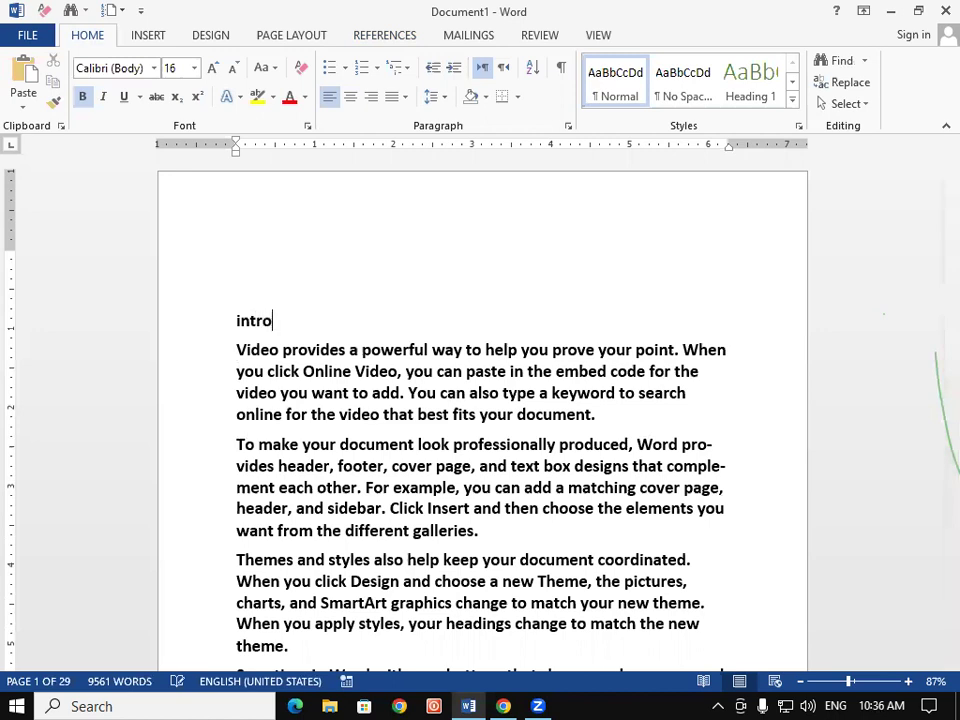
{"action": "type", "text": "duction of "}
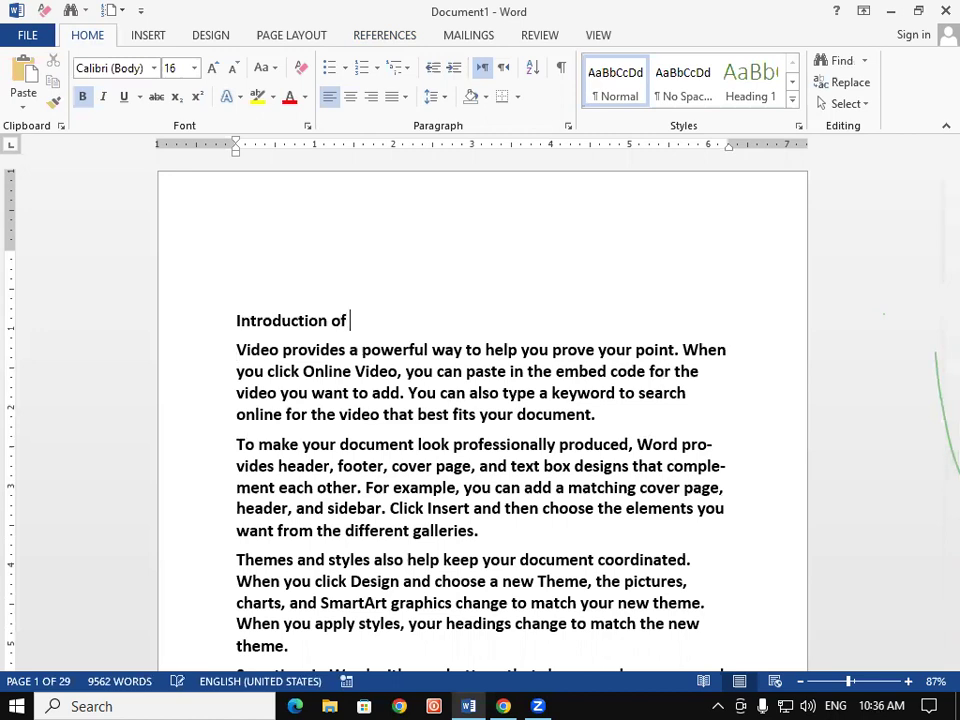
{"action": "type", "text": "computer"}
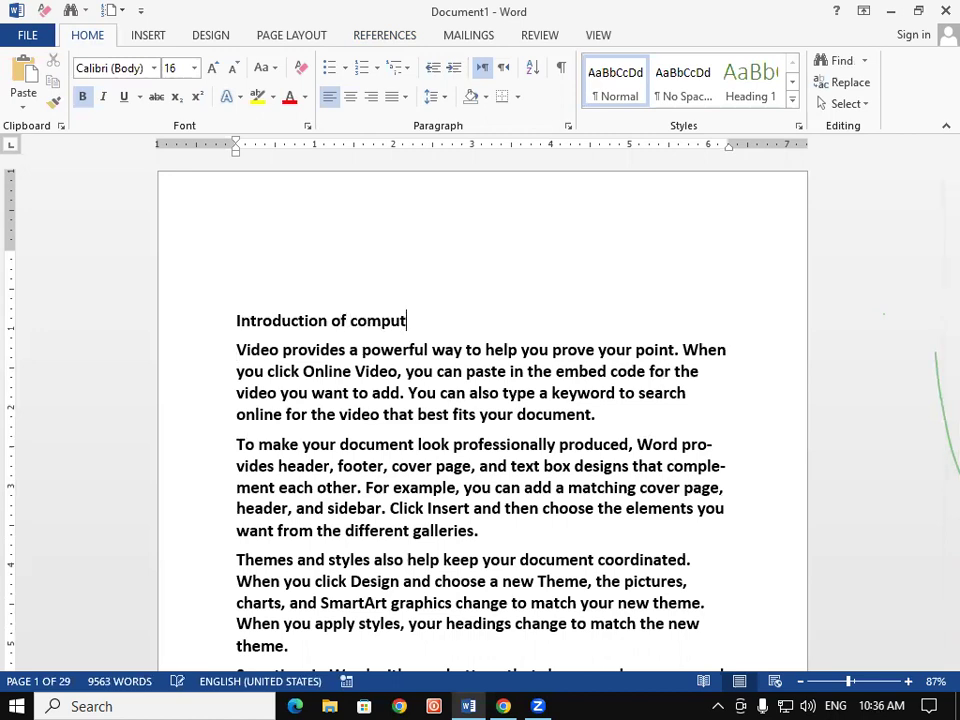
- Enlarge the whole title line "Introduction of computer" to 20 pt, leaving it bold
{"action": "key", "text": "shift+Left"}
{"action": "key", "text": "shift+Left"}
{"action": "key", "text": "shift+Left"}
{"action": "key", "text": "shift+Left"}
{"action": "key", "text": "shift+Left"}
{"action": "key", "text": "shift+Left"}
{"action": "key", "text": "shift+Left"}
{"action": "key", "text": "shift+Left"}
{"action": "key", "text": "shift+Left"}
{"action": "key", "text": "shift+Left"}
{"action": "key", "text": "shift+Left"}
{"action": "key", "text": "shift+Left"}
{"action": "key", "text": "shift+Left"}
{"action": "key", "text": "shift+Left"}
{"action": "key", "text": "shift+Left"}
{"action": "key", "text": "shift+Left"}
{"action": "key", "text": "shift+Left"}
{"action": "key", "text": "shift+Left"}
{"action": "key", "text": "shift+Left"}
{"action": "key", "text": "shift+Left"}
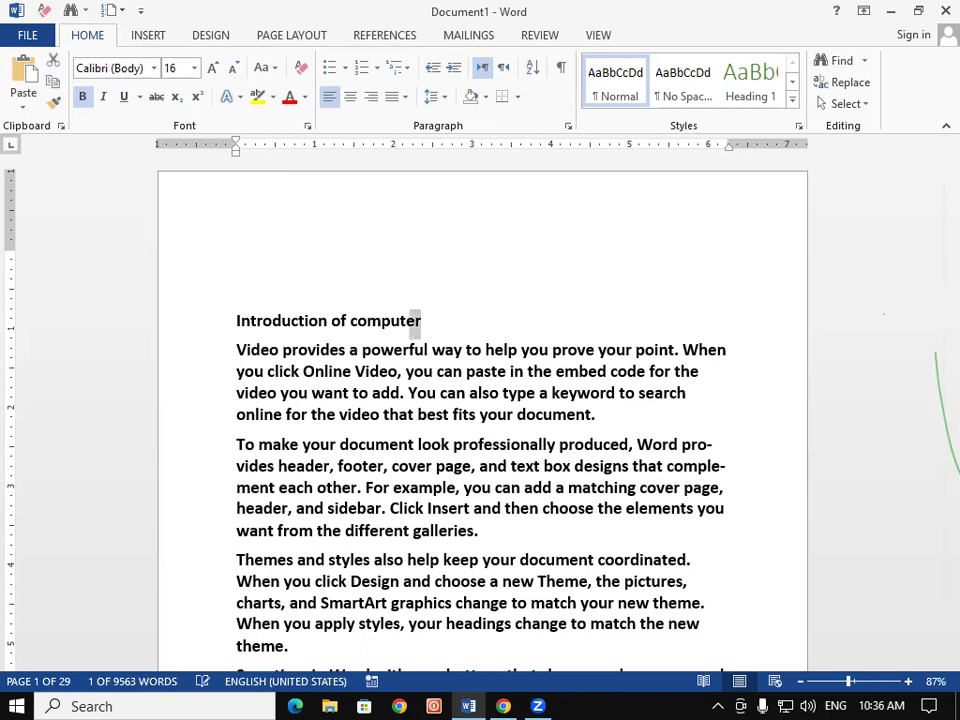
{"action": "key", "text": "shift+Left"}
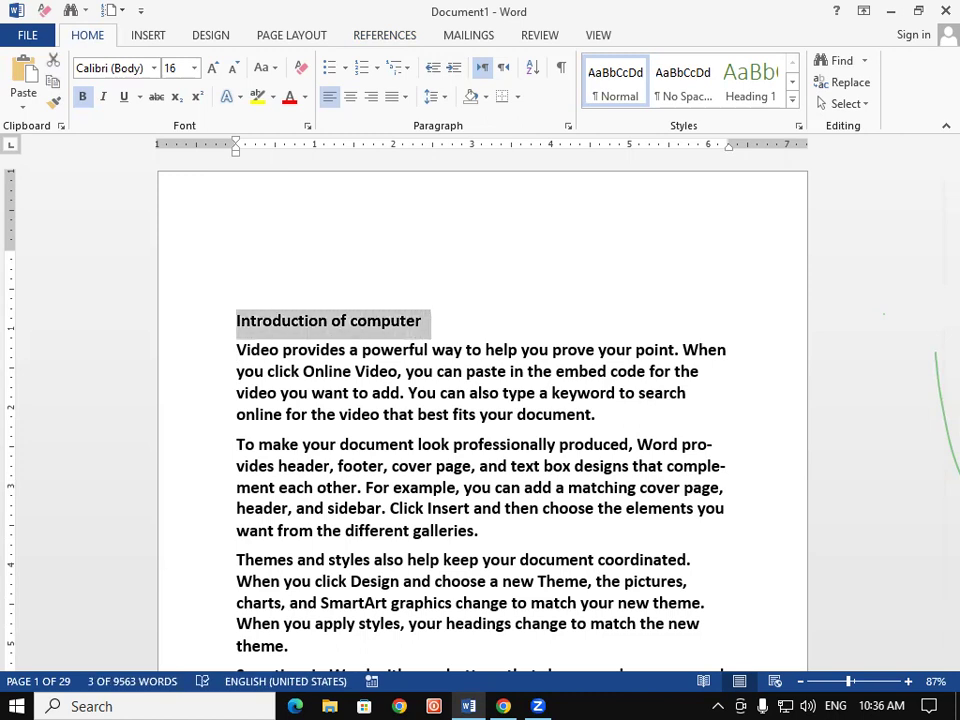
{"action": "key", "text": "ctrl+b"}
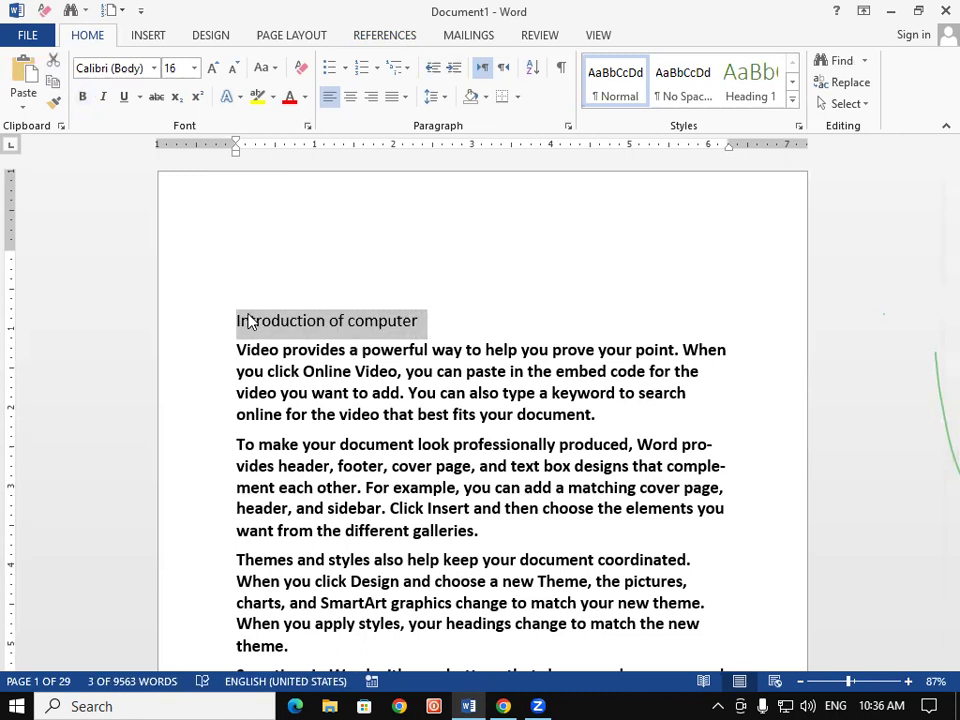
{"action": "key", "text": "ctrl+b"}
{"action": "key", "text": "ctrl+shift+period"}
{"action": "key", "text": "ctrl+shift+period"}
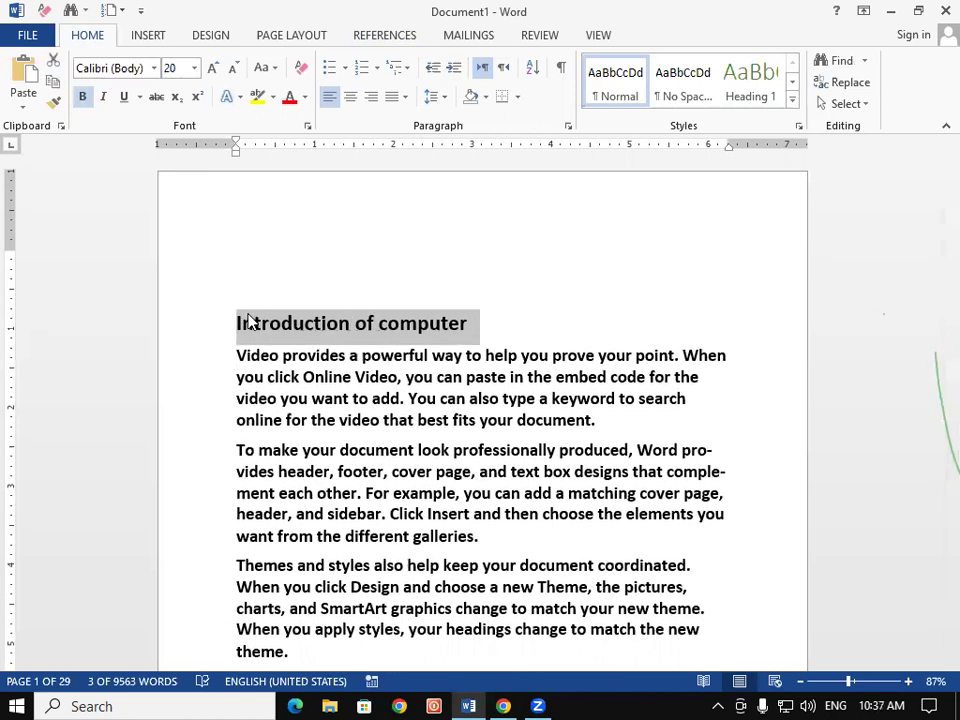
- Format the selected title in all caps, underlined and with a red font colour
{"action": "key", "text": "ctrl+shift+a"}
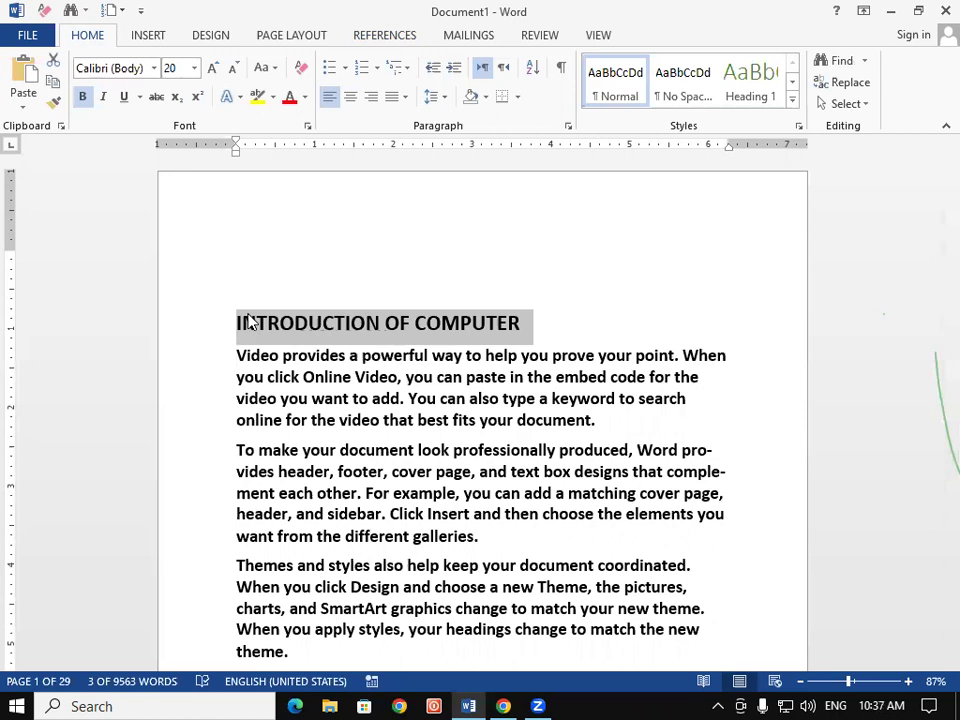
{"action": "key", "text": "ctrl+u"}
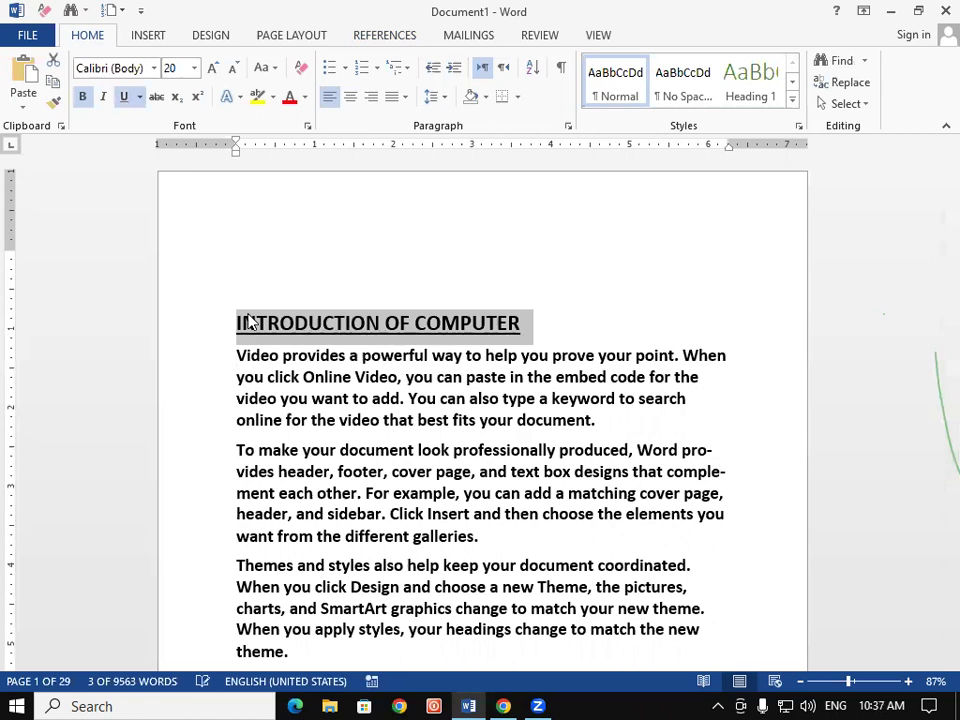
{"action": "left_click", "coordinate": [289, 97]}
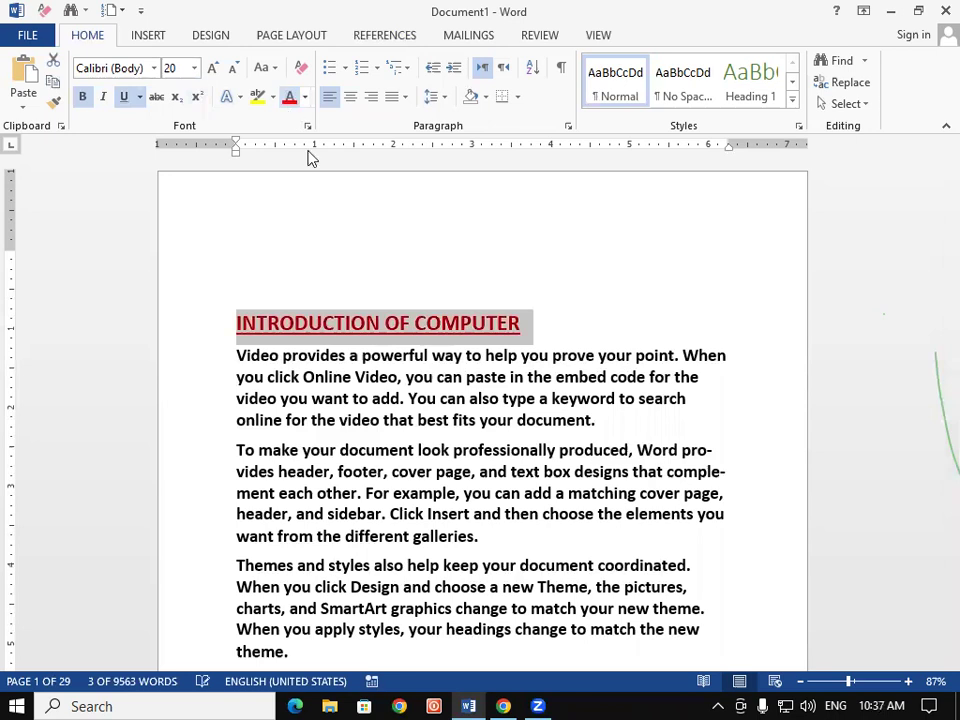
- Add a subheading line reading "computer" below the title, indented by one tab
{"action": "left_click", "coordinate": [606, 338]}
{"action": "key", "text": "Return"}
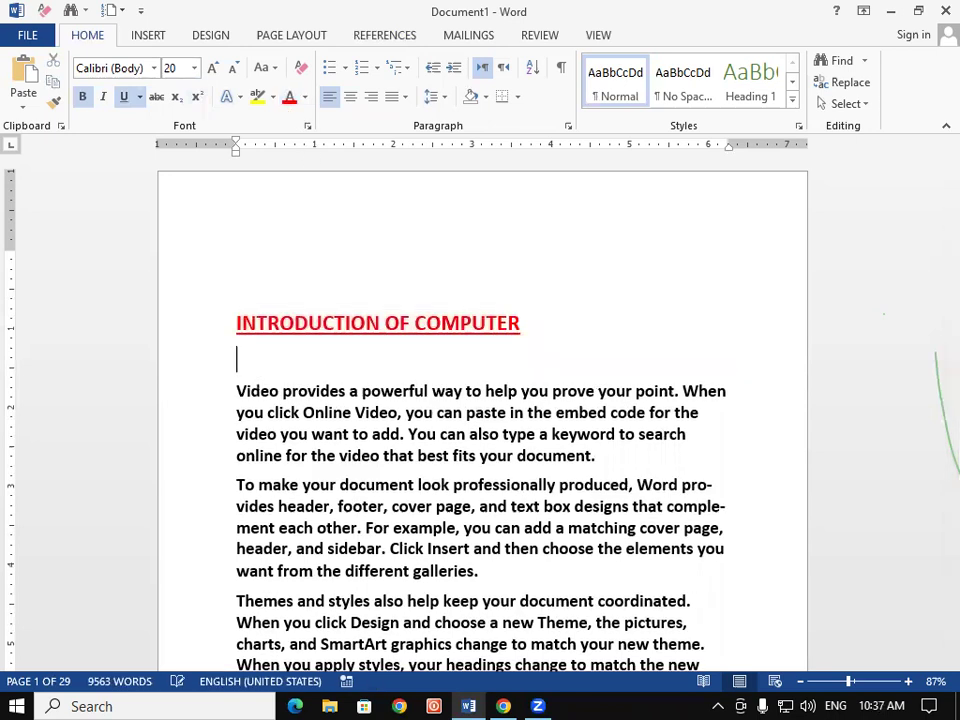
{"action": "key", "text": "Tab"}
{"action": "type", "text": "com"}
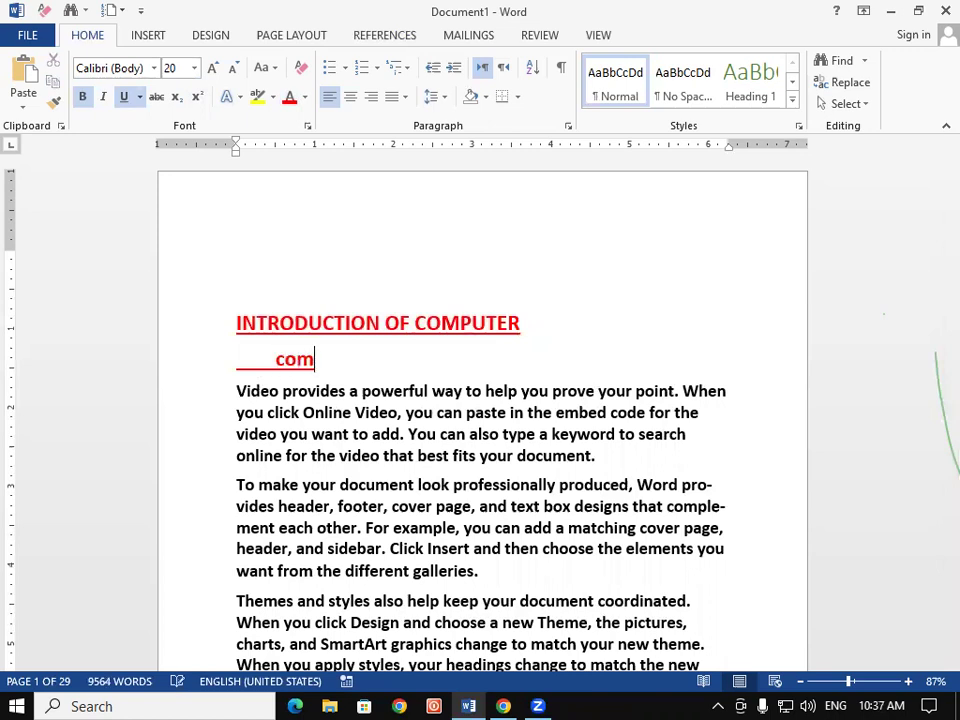
{"action": "type", "text": "puter"}
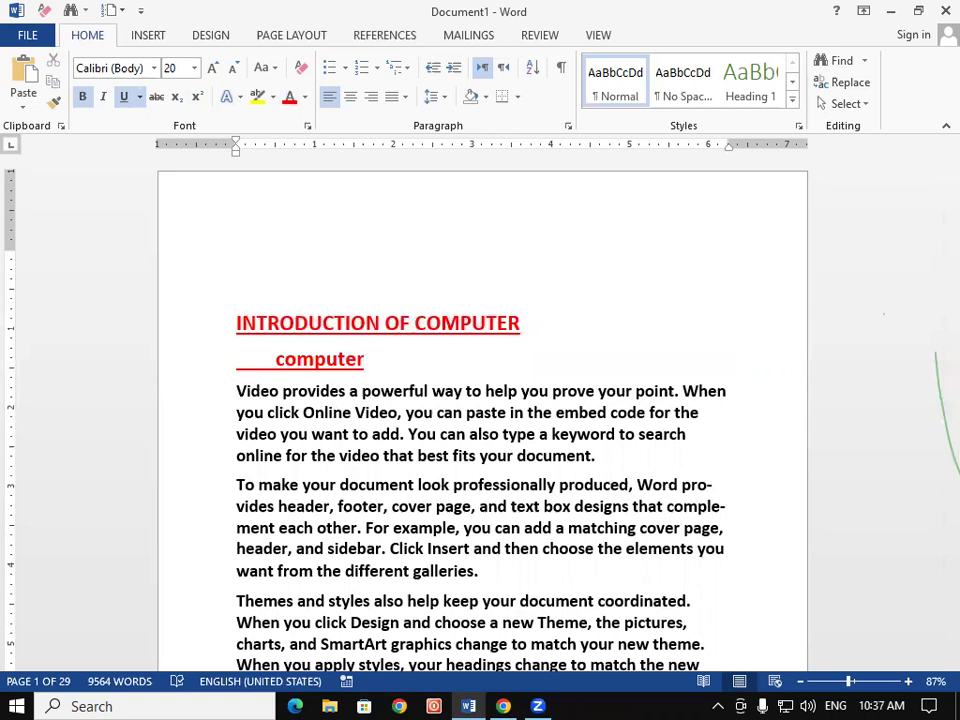
- Remove the underline from the "computer" subheading and change it to uppercase
{"action": "key", "text": "shift+Left"}
{"action": "key", "text": "shift+Left"}
{"action": "key", "text": "shift+Left"}
{"action": "key", "text": "shift+Left"}
{"action": "key", "text": "shift+Left"}
{"action": "key", "text": "shift+Left"}
{"action": "key", "text": "shift+Left"}
{"action": "key", "text": "shift+Left"}
{"action": "key", "text": "shift+Left"}
{"action": "key", "text": "shift+Left"}
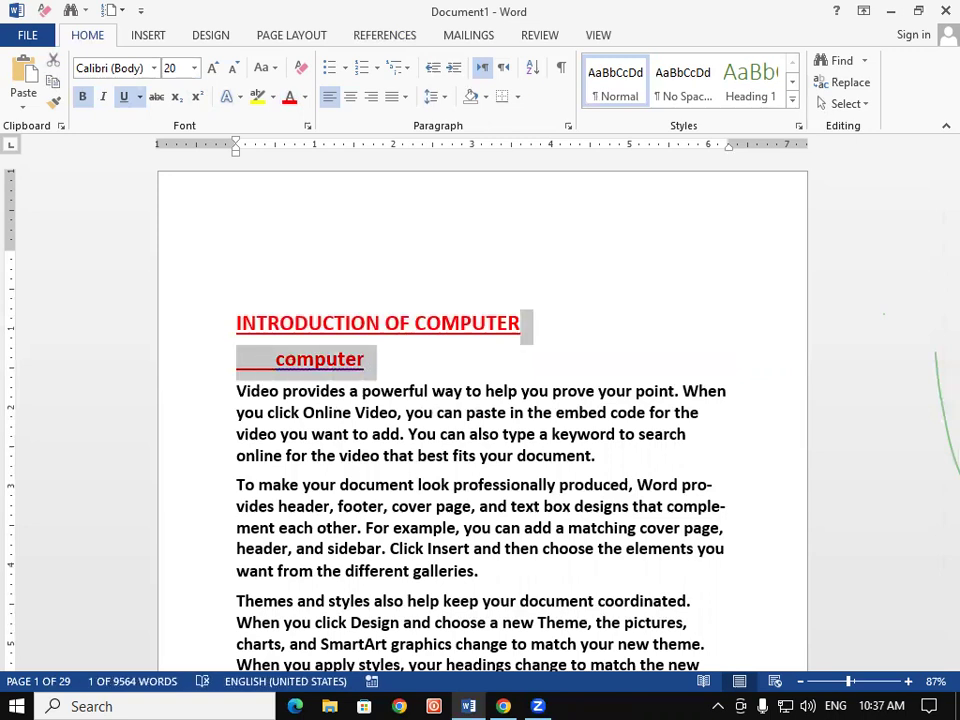
{"action": "key", "text": "ctrl+u"}
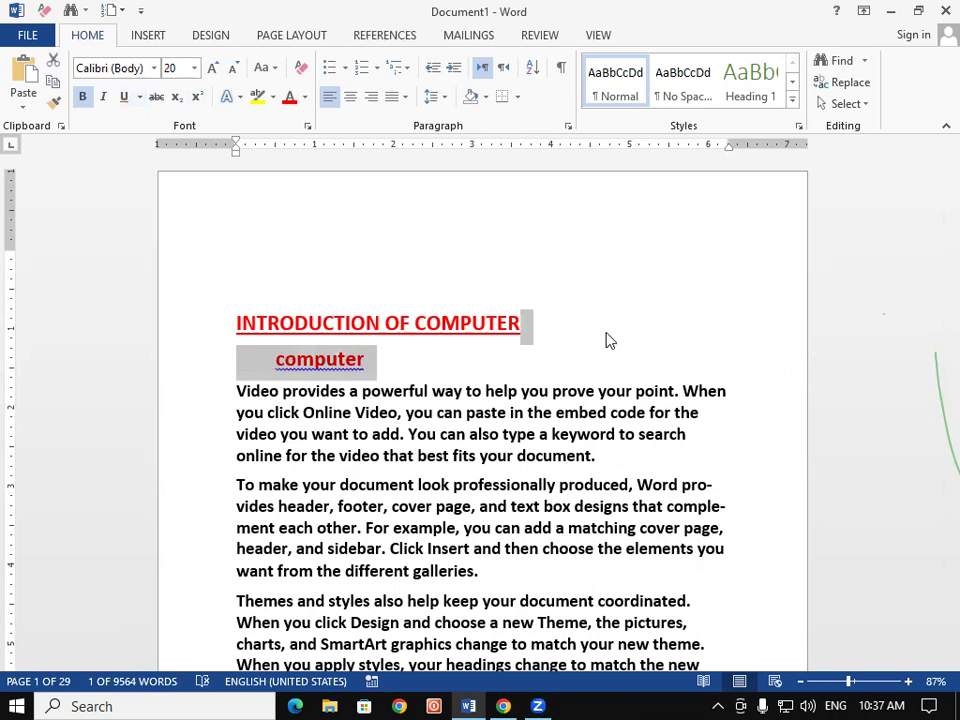
{"action": "key", "text": "shift+F3"}
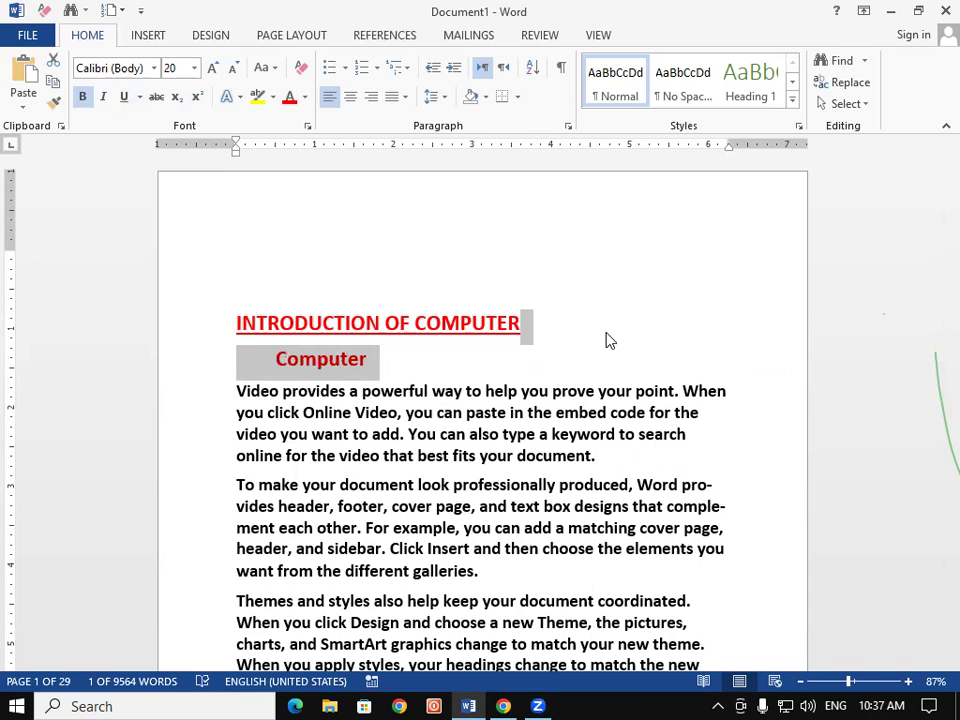
{"action": "key", "text": "shift+F3"}
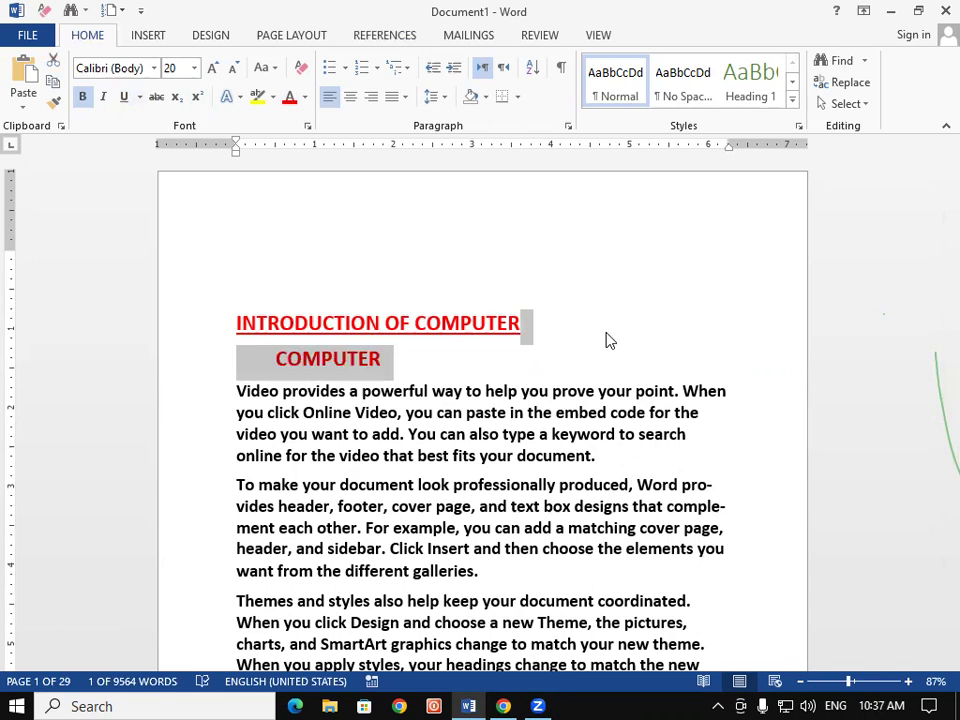
- Insert four empty lines after the first body paragraph, which ends with "best fits your document."
{"action": "left_click", "coordinate": [563, 454]}
{"action": "scroll", "coordinate": [635, 408], "scroll_direction": "down", "scroll_amount": 1}
{"action": "scroll", "coordinate": [635, 408], "scroll_direction": "up", "scroll_amount": 1}
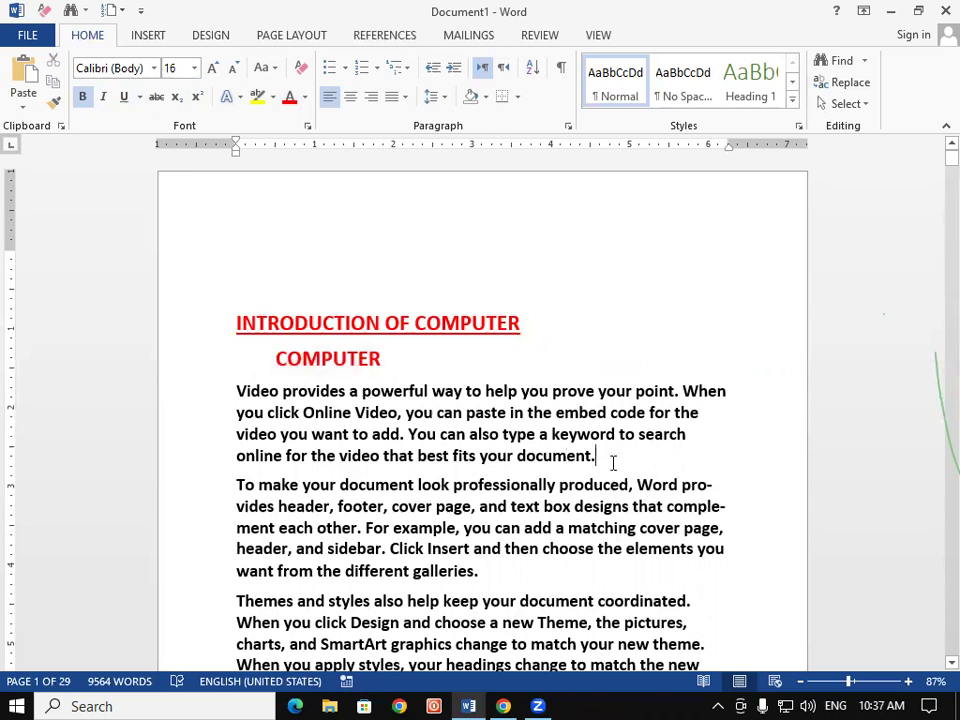
{"action": "key", "text": "Return"}
{"action": "key", "text": "Return"}
{"action": "key", "text": "Return"}
{"action": "key", "text": "Return"}
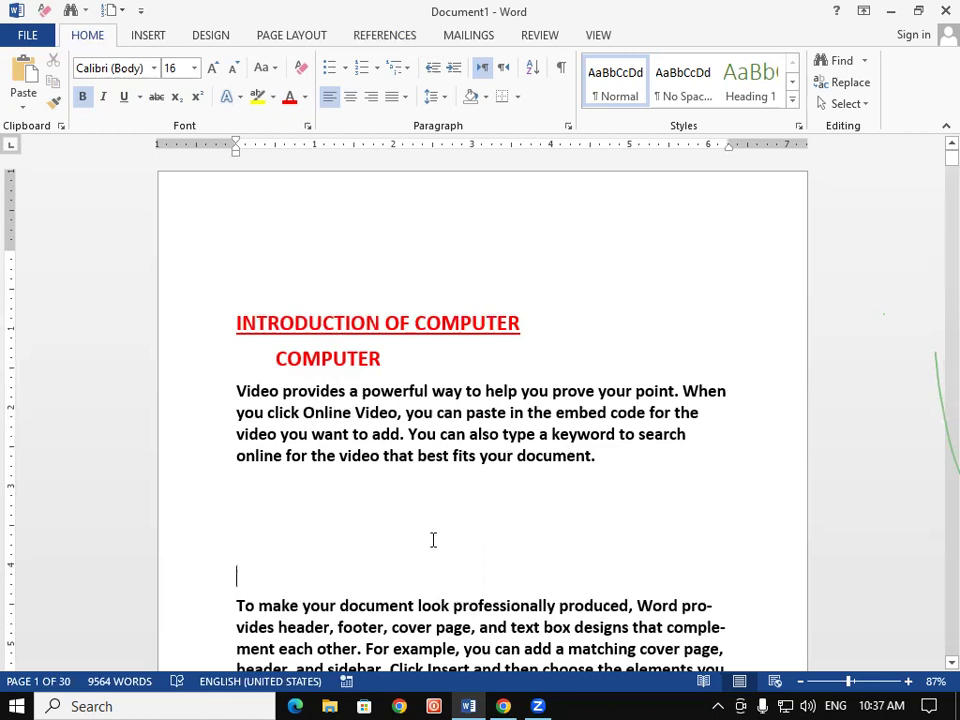
- Copy the "INTRODUCTION OF COMPUTER" title and paste it on the empty line above the "To make your document look professionally produced" paragraph
{"action": "left_click_drag", "start_coordinate": [236, 323], "coordinate": [568, 331]}
{"action": "right_click", "coordinate": [488, 337]}
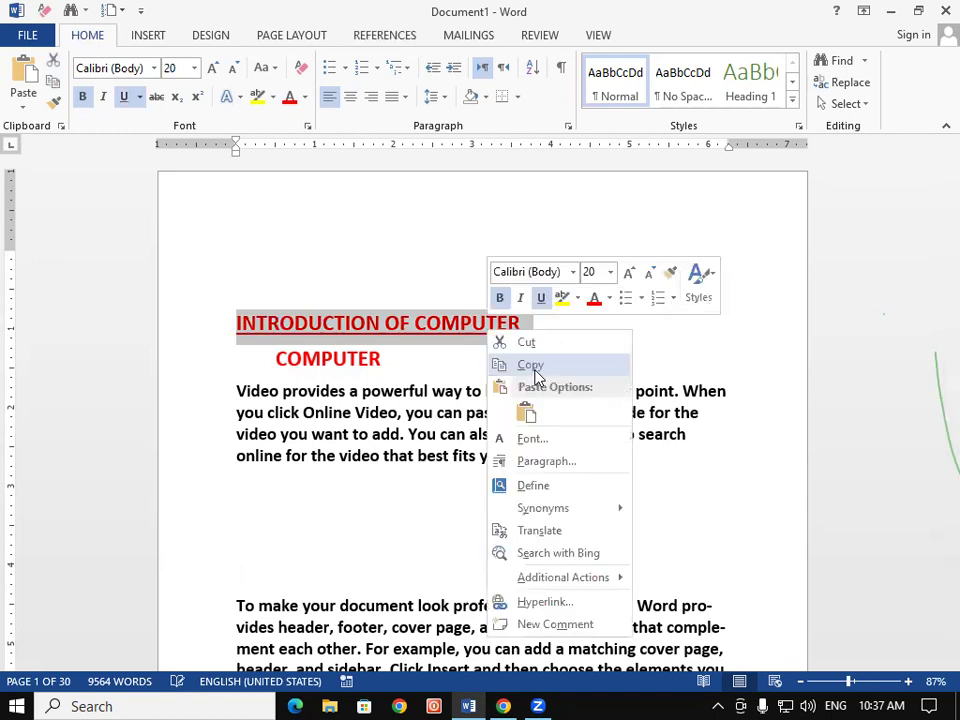
{"action": "left_click", "coordinate": [530, 367]}
{"action": "left_click", "coordinate": [279, 573]}
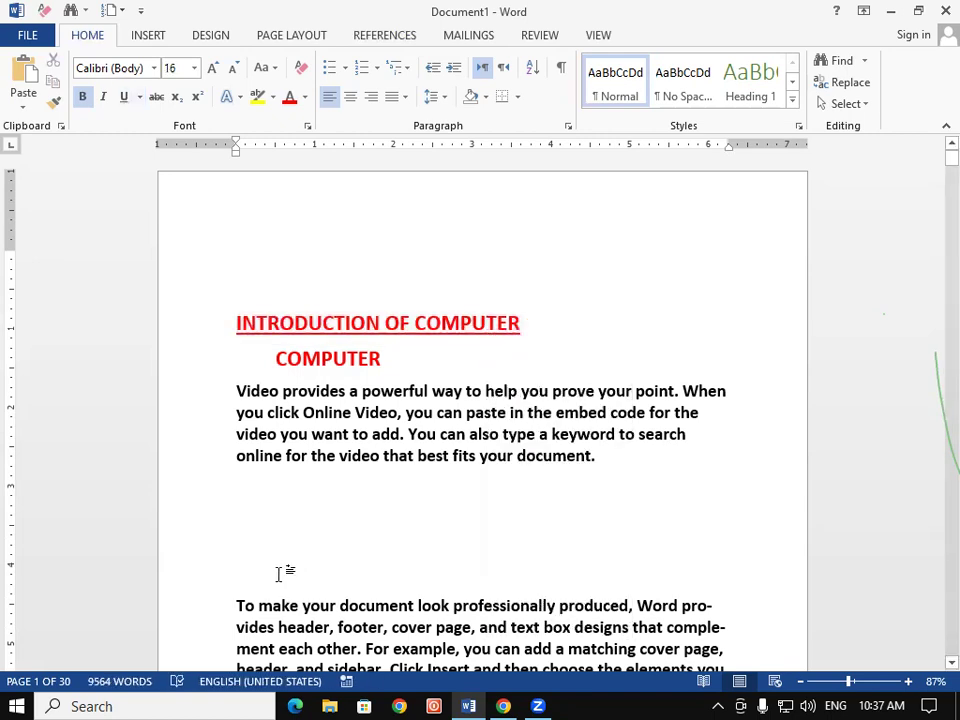
{"action": "key", "text": "ctrl+v"}
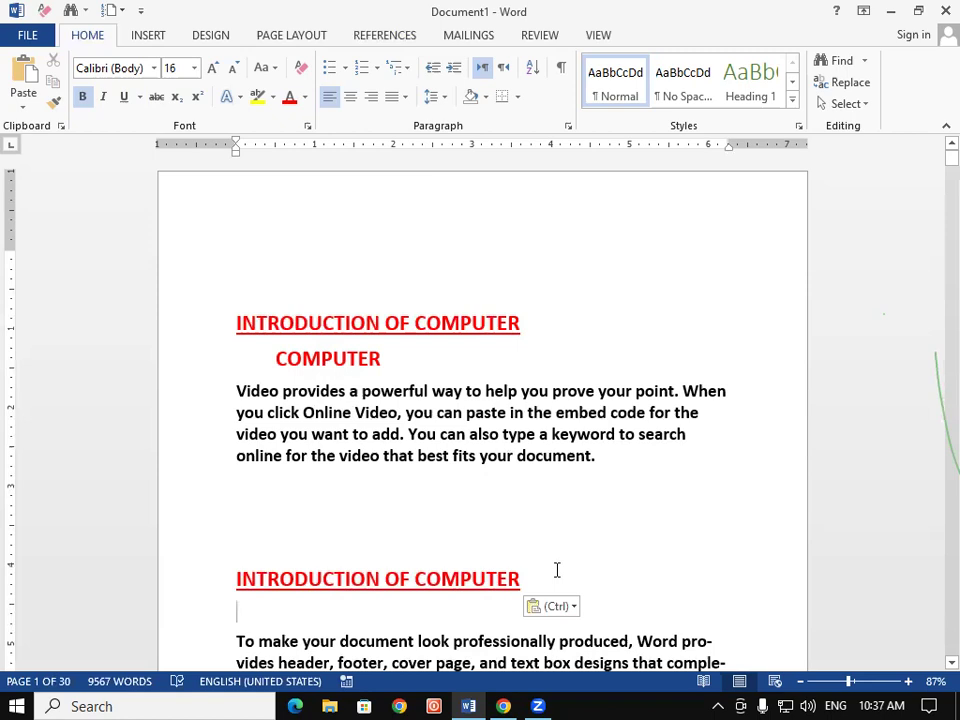
- Change the pasted heading to read "INTRODUCTION OF CPU"
{"action": "left_click", "coordinate": [522, 578]}
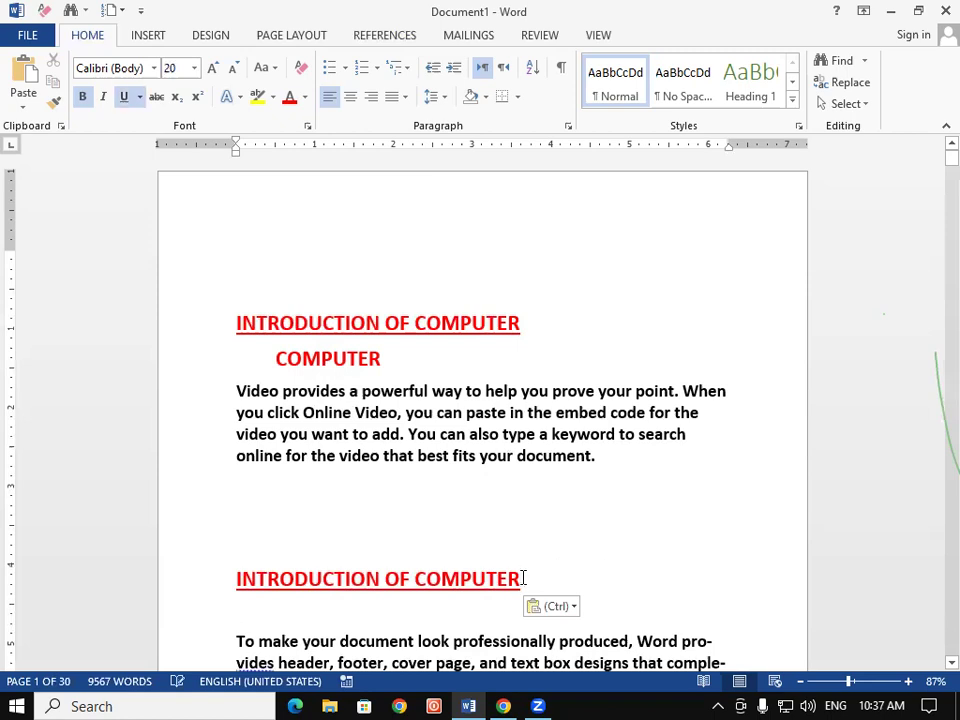
{"action": "key", "text": "BackSpace"}
{"action": "key", "text": "BackSpace"}
{"action": "key", "text": "BackSpace"}
{"action": "key", "text": "BackSpace"}
{"action": "key", "text": "BackSpace"}
{"action": "key", "text": "BackSpace"}
{"action": "key", "text": "BackSpace"}
{"action": "key", "text": "BackSpace"}
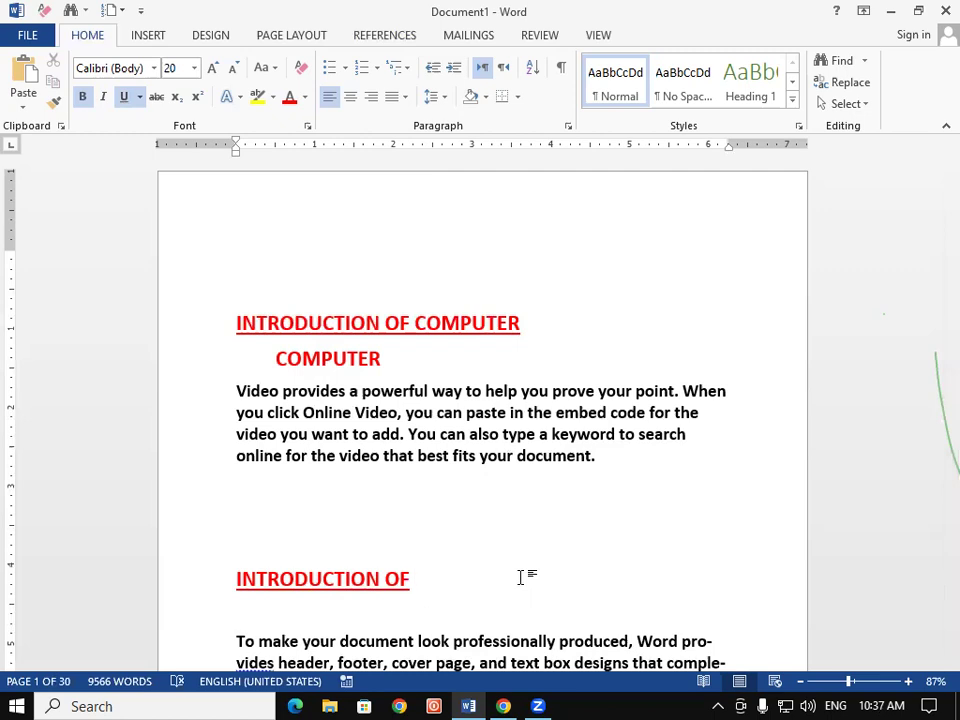
{"action": "type", "text": "CPU"}
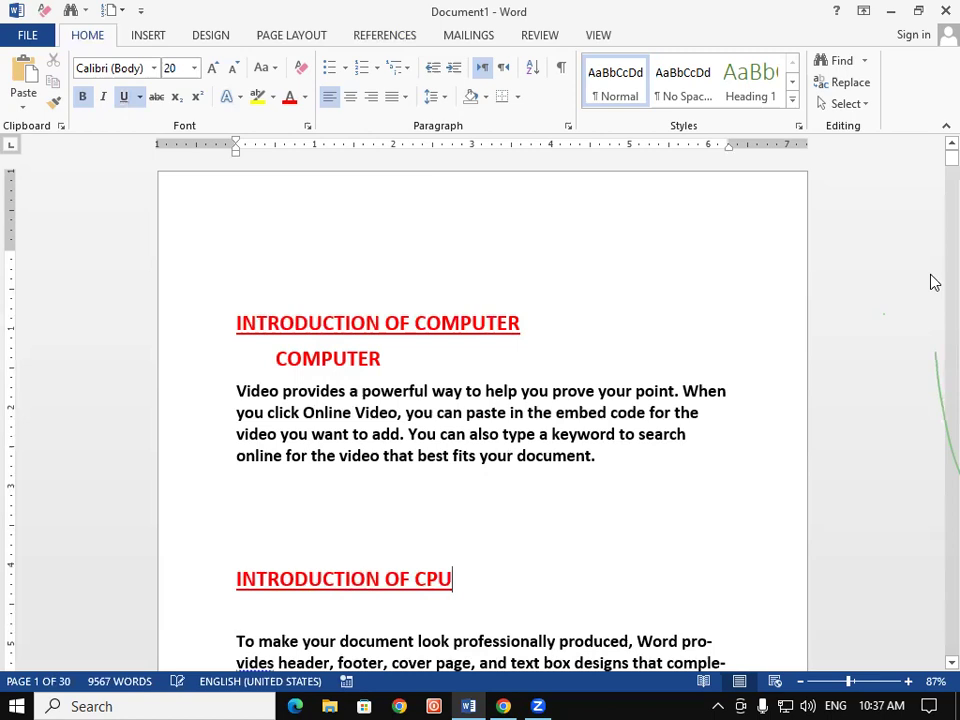
- Add a subheading line reading "CPU" below the "INTRODUCTION OF CPU" heading, indented by one tab
{"action": "left_click_drag", "start_coordinate": [948, 158], "coordinate": [948, 160]}
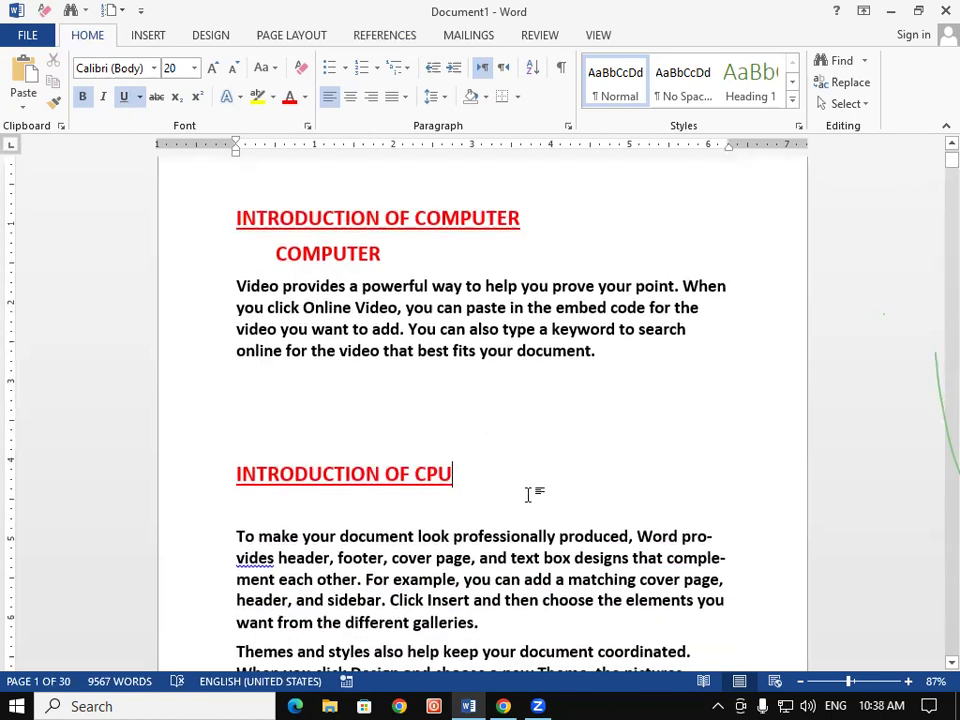
{"action": "key", "text": "Return"}
{"action": "key", "text": "Tab"}
{"action": "type", "text": "CPU"}
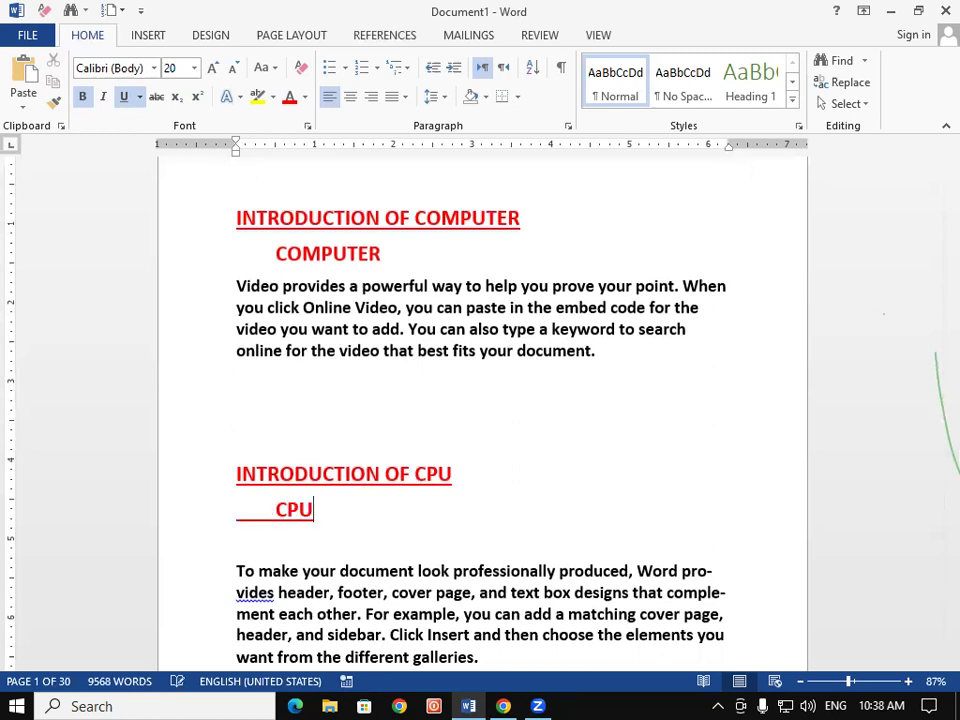
- Remove the underline from the "CPU" subheading line
{"action": "key", "text": "shift+Left"}
{"action": "key", "text": "shift+Left"}
{"action": "key", "text": "shift+Left"}
{"action": "key", "text": "shift+Left"}
{"action": "key", "text": "shift+Left"}
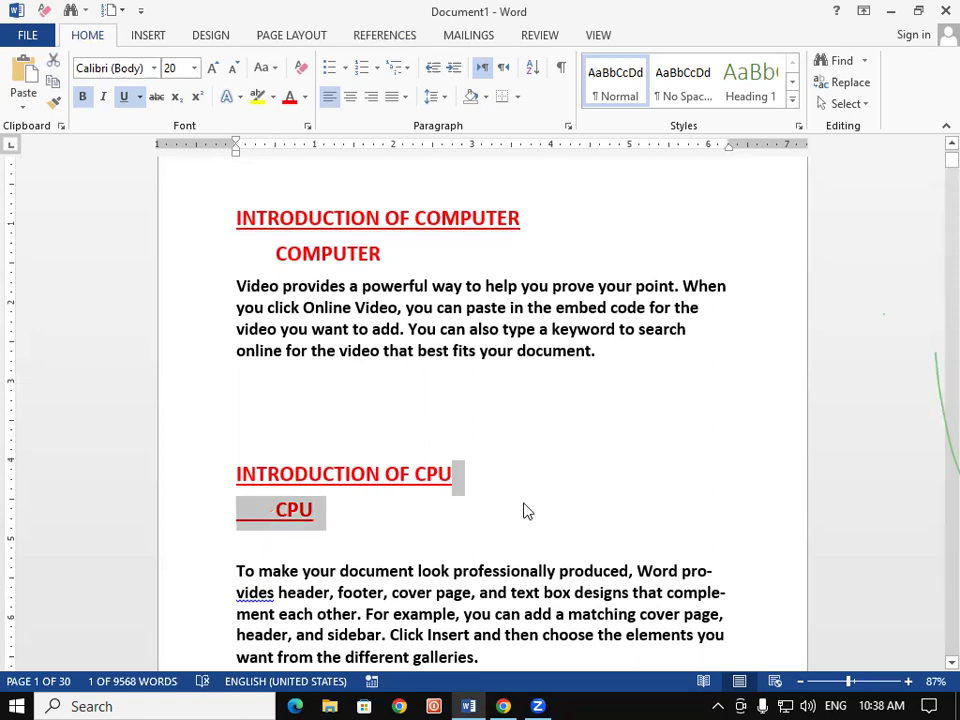
{"action": "key", "text": "ctrl+u"}
- Delete the empty line between the "CPU" subheading and the paragraph below it
{"action": "left_click", "coordinate": [285, 578]}
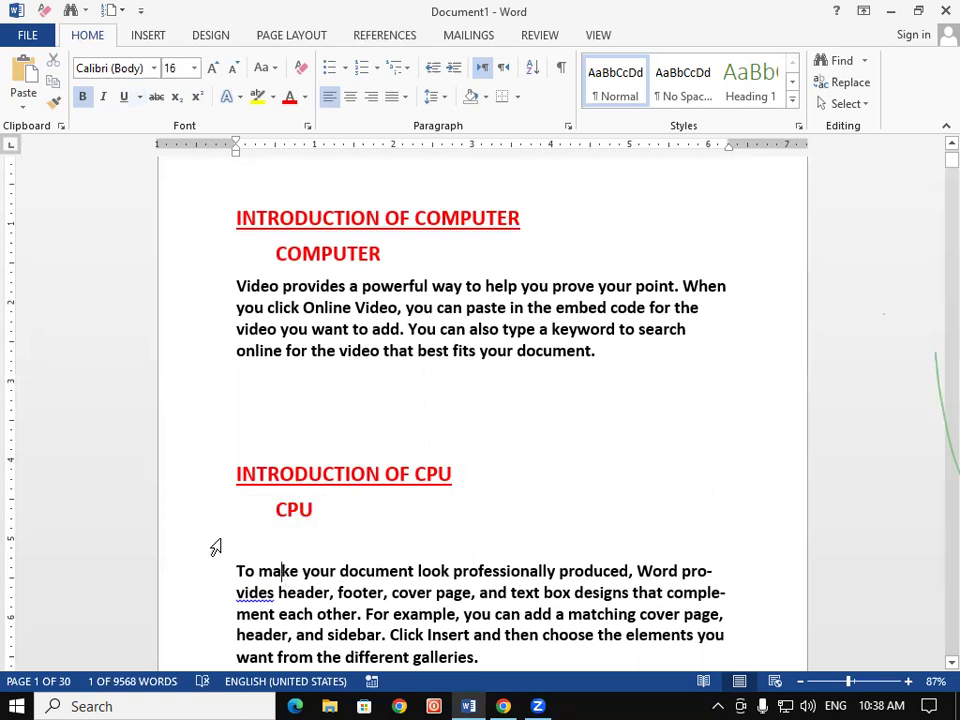
{"action": "left_click", "coordinate": [235, 571]}
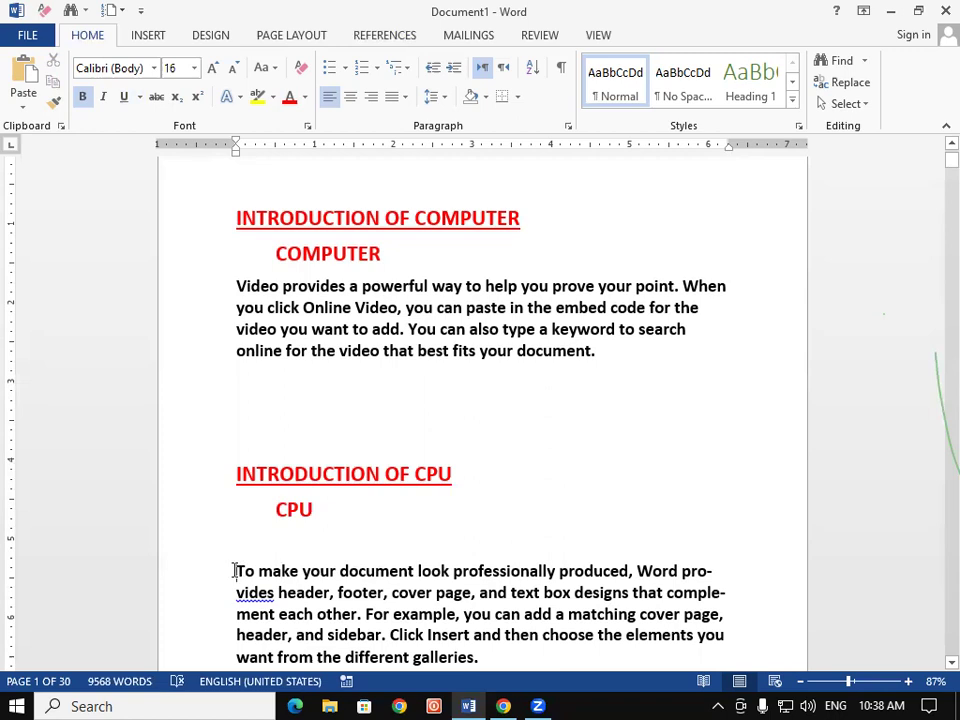
{"action": "key", "text": "BackSpace"}
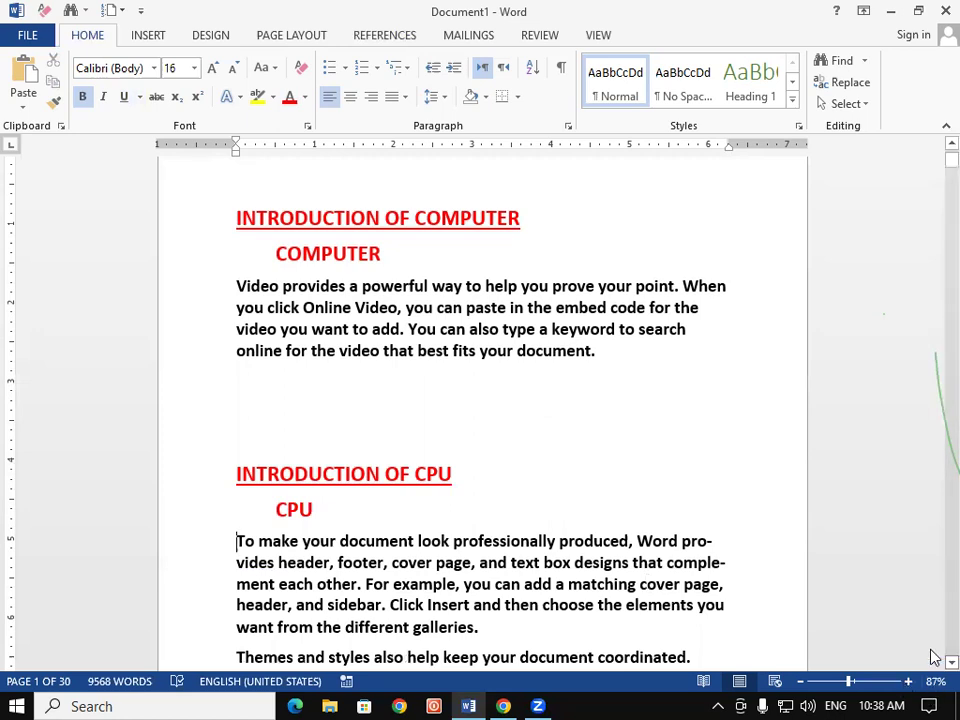
- Insert three empty lines before the "Reading is easier, too" paragraph at the start of page 2
{"action": "scroll", "coordinate": [931, 664], "scroll_direction": "down", "scroll_amount": 5}
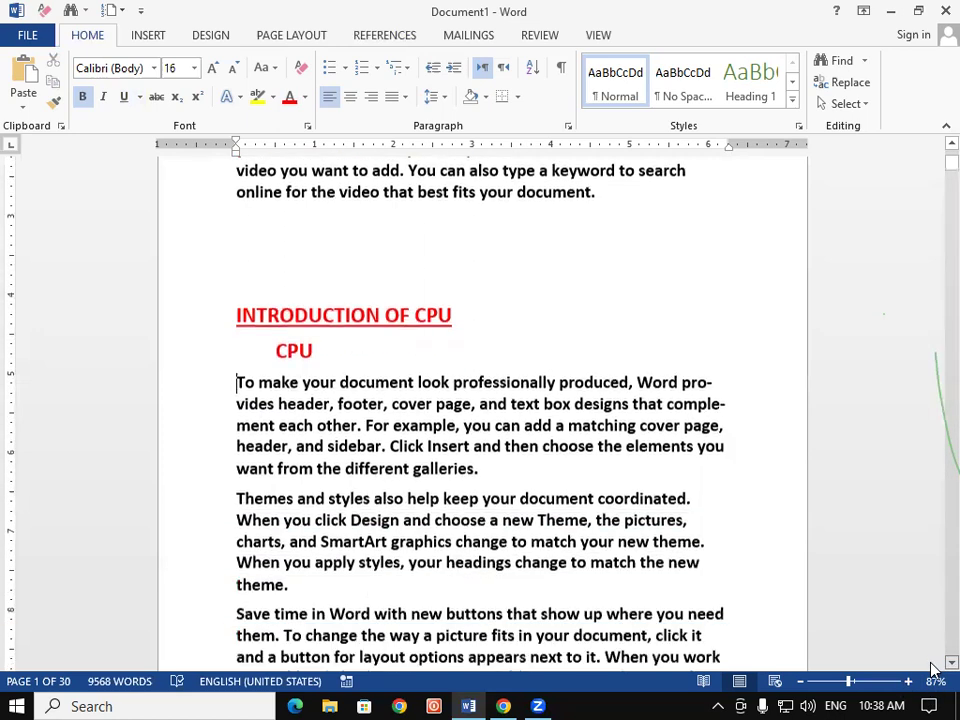
{"action": "scroll", "coordinate": [931, 668], "scroll_direction": "down", "scroll_amount": 5}
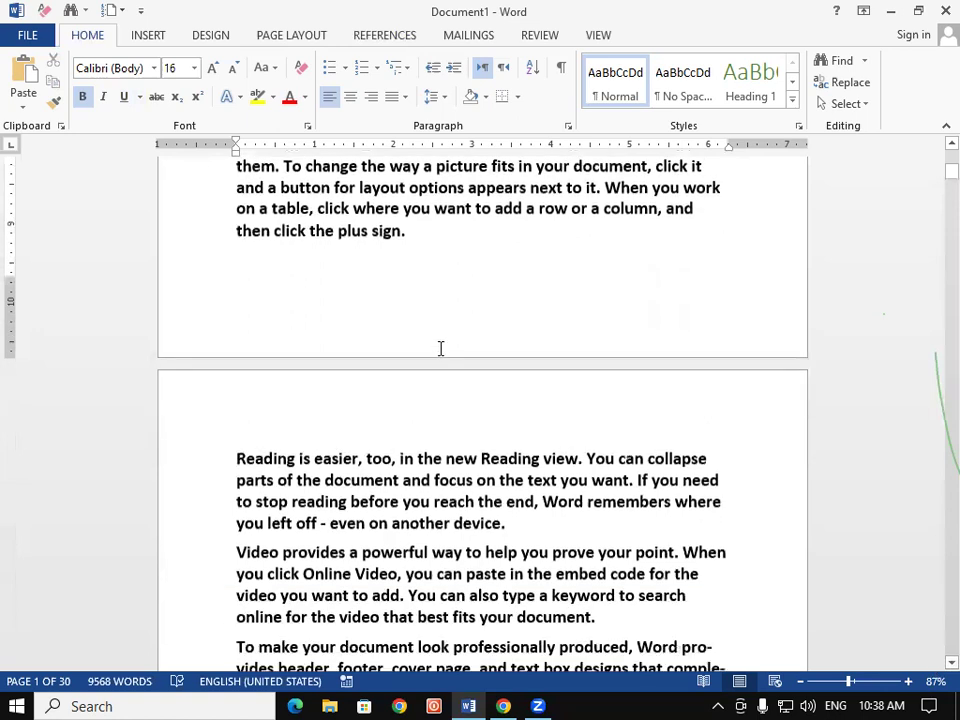
{"action": "left_click", "coordinate": [232, 458]}
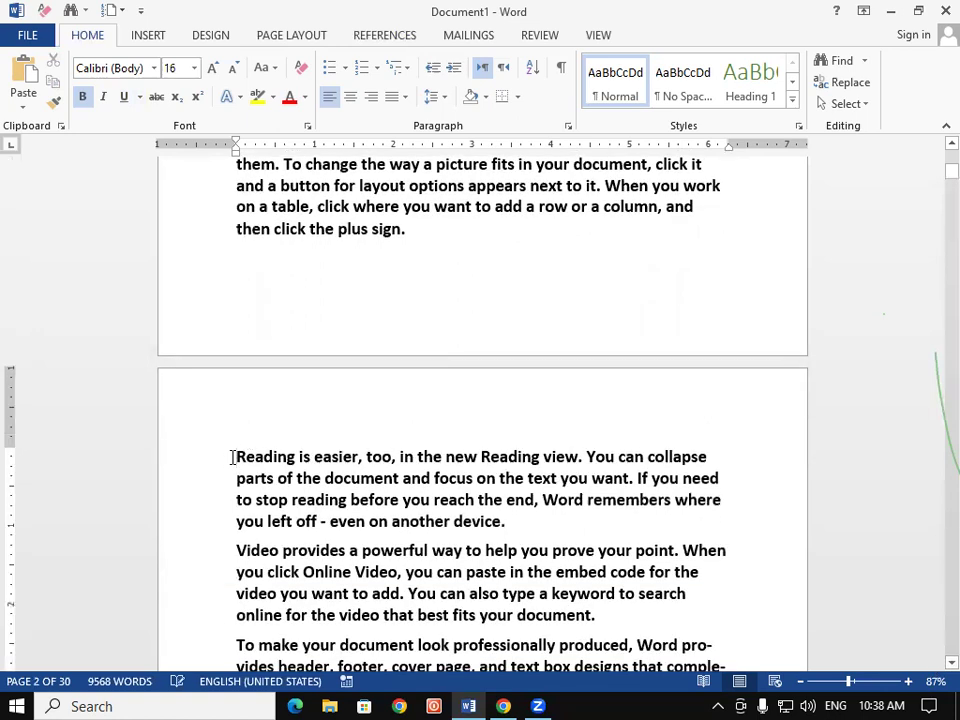
{"action": "key", "text": "Return"}
{"action": "key", "text": "Return"}
{"action": "key", "text": "Return"}
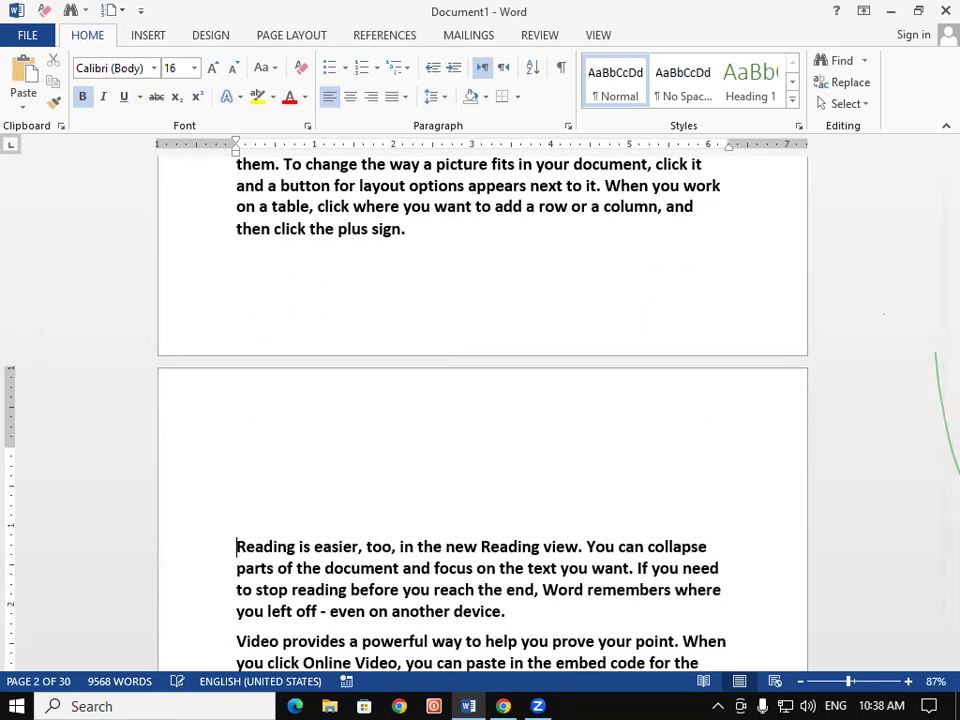
- Paste the copied title on an empty line at the start of page 2 and change it to "INTRODUCTION OF MEMORY"
{"action": "left_click", "coordinate": [247, 496]}
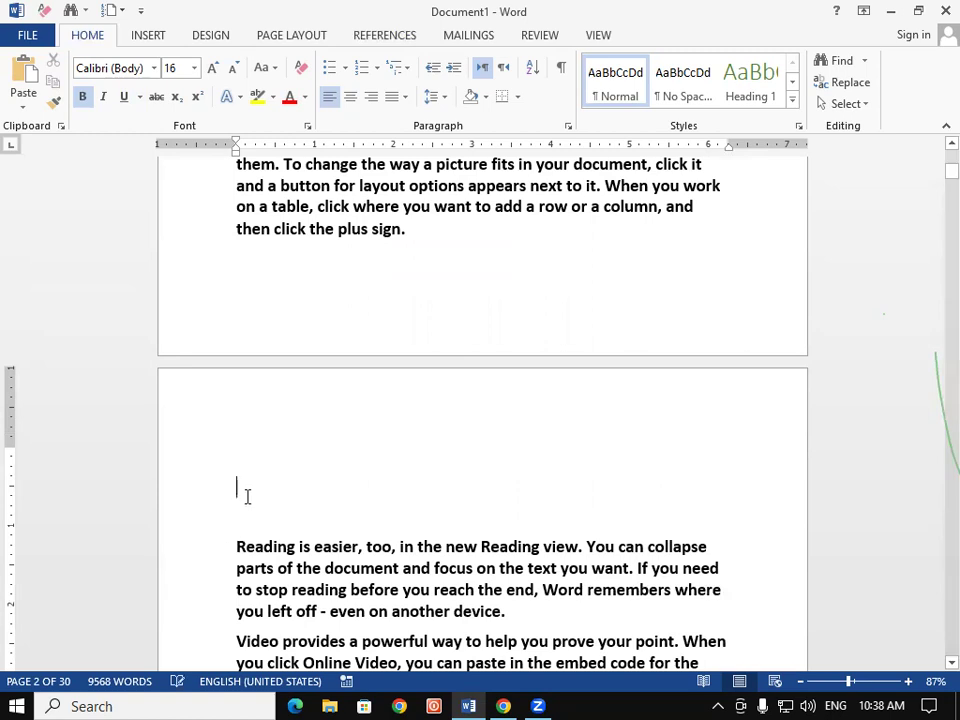
{"action": "key", "text": "ctrl+v"}
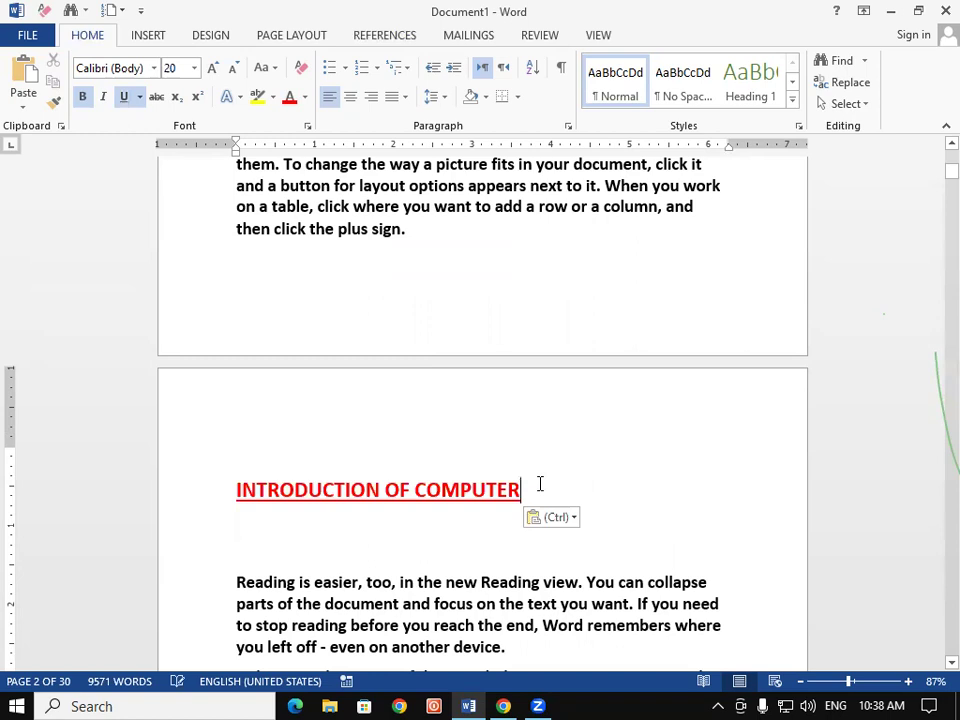
{"action": "key", "text": "BackSpace"}
{"action": "key", "text": "BackSpace"}
{"action": "key", "text": "BackSpace"}
{"action": "key", "text": "BackSpace"}
{"action": "key", "text": "BackSpace"}
{"action": "key", "text": "BackSpace"}
{"action": "key", "text": "BackSpace"}
{"action": "key", "text": "BackSpace"}
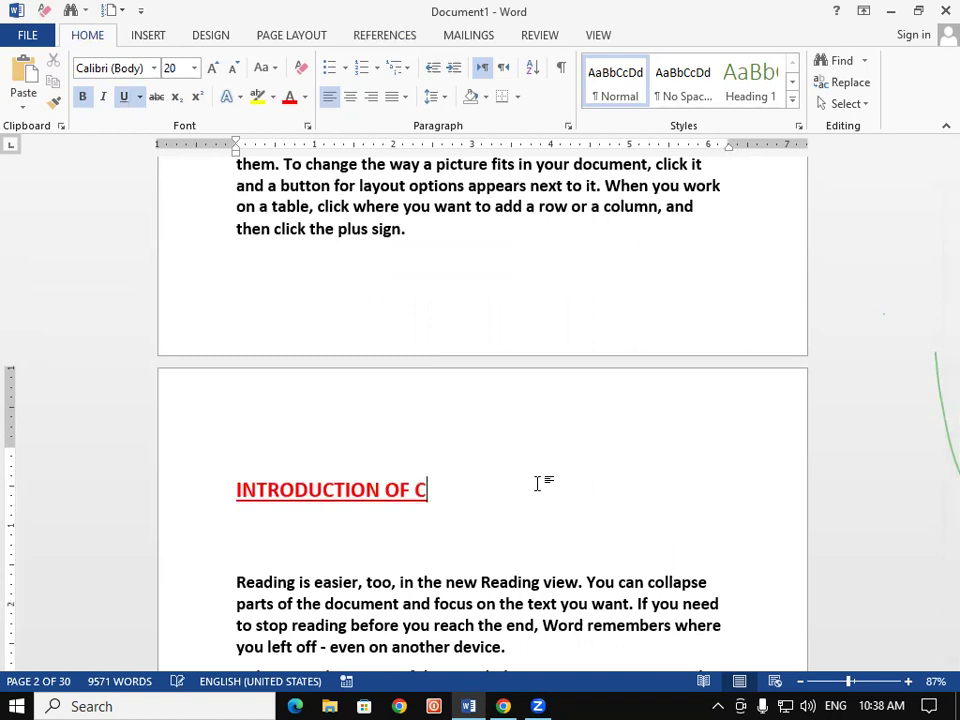
{"action": "type", "text": "MEMORY"}
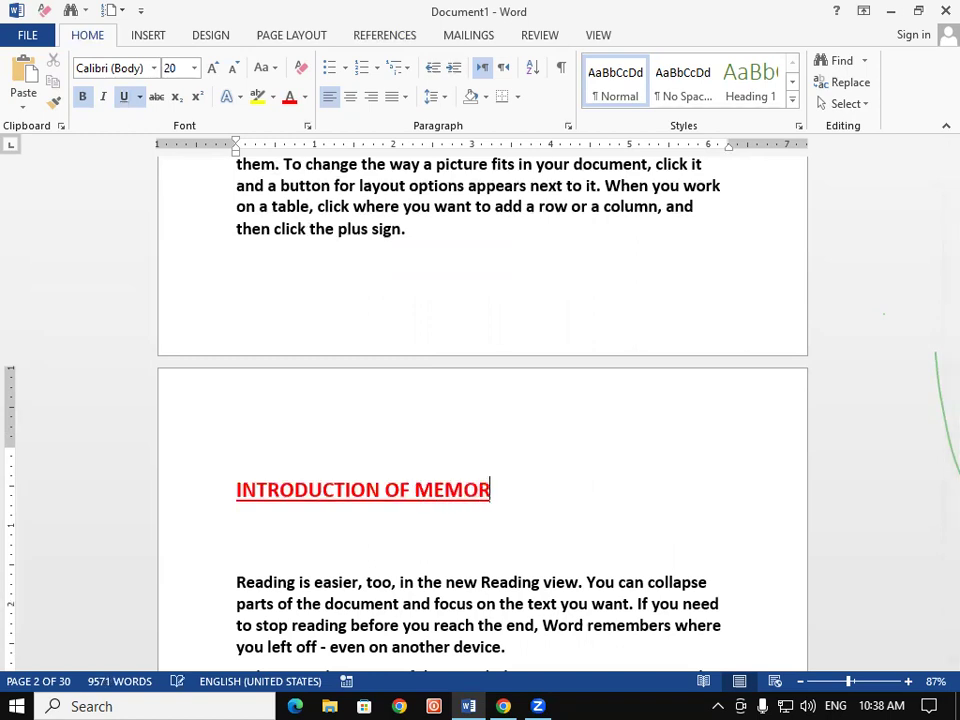
- Add a subheading reading "MEMORY" below the "INTRODUCTION OF MEMORY" heading, without underline and indented by one tab
{"action": "key", "text": "Return"}
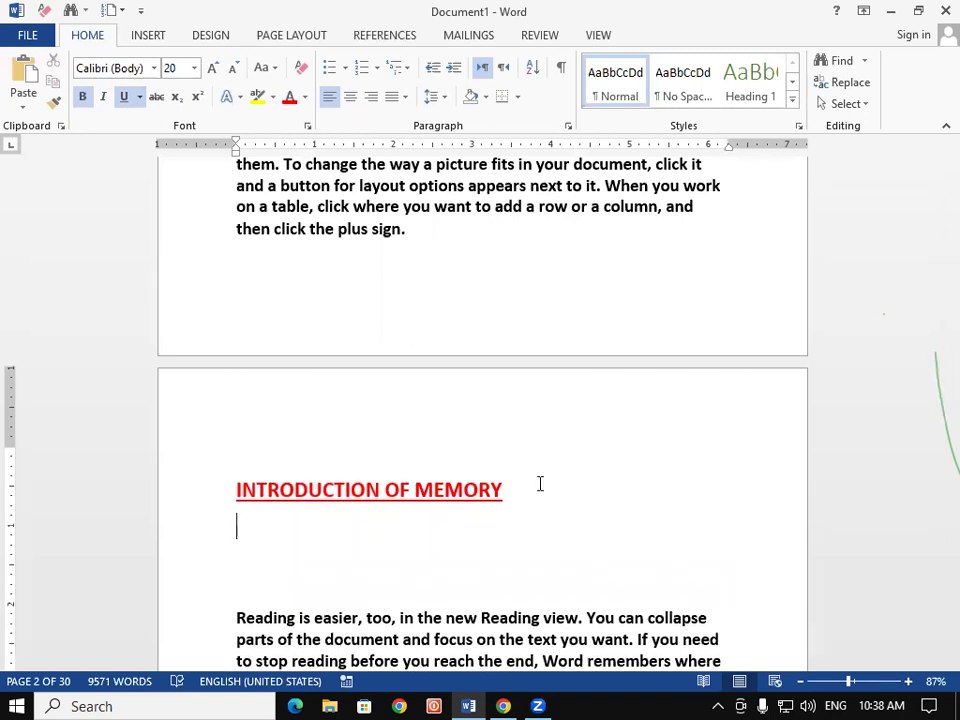
{"action": "key", "text": "ctrl+u"}
{"action": "key", "text": "Tab"}
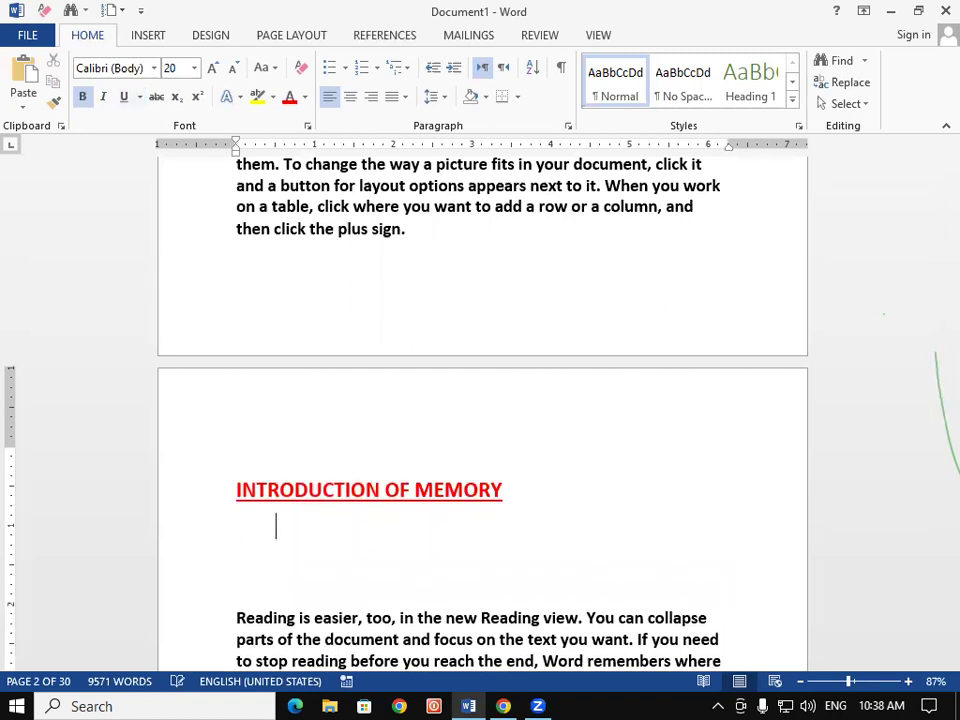
{"action": "type", "text": "MEMORY"}
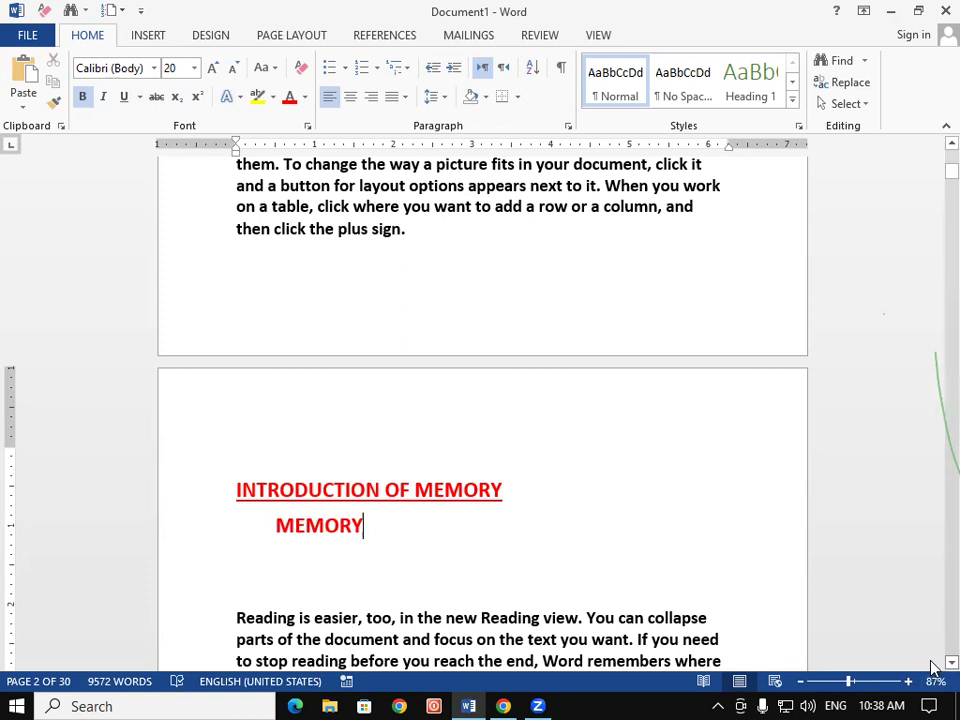
- Delete the two empty lines between the "MEMORY" subheading and the "Reading is easier, too" paragraph
{"action": "scroll", "coordinate": [930, 660], "scroll_direction": "down", "scroll_amount": 3}
{"action": "left_click", "coordinate": [235, 434]}
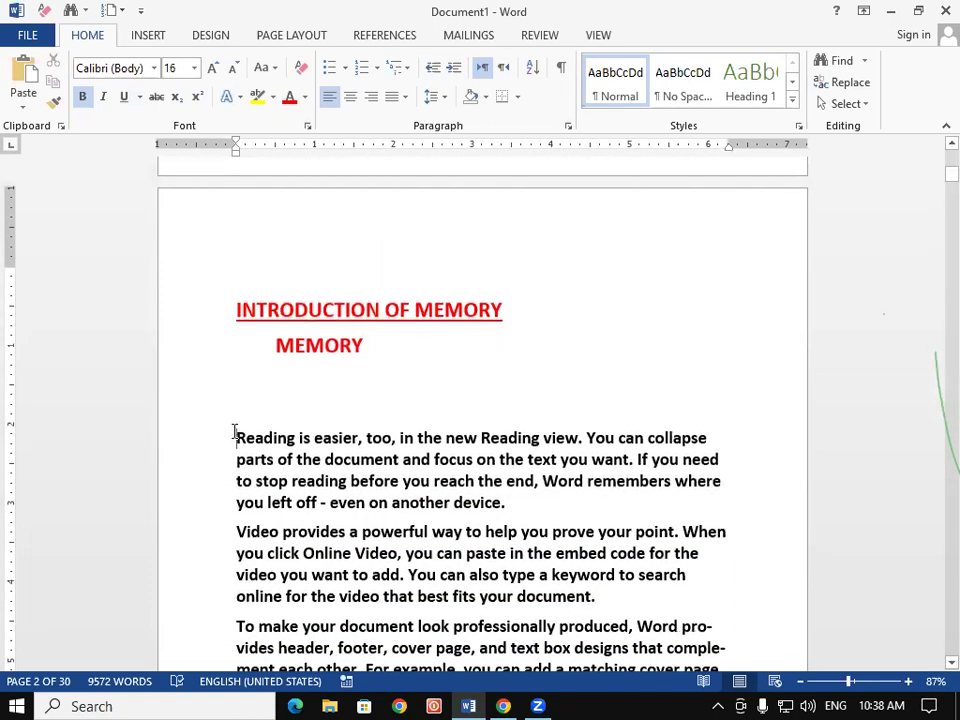
{"action": "key", "text": "BackSpace"}
{"action": "key", "text": "BackSpace"}
- Insert three empty lines after the page 2 paragraph ending with "best fits your document."
{"action": "left_click", "coordinate": [626, 547]}
{"action": "key", "text": "Return"}
{"action": "key", "text": "Return"}
{"action": "key", "text": "Return"}
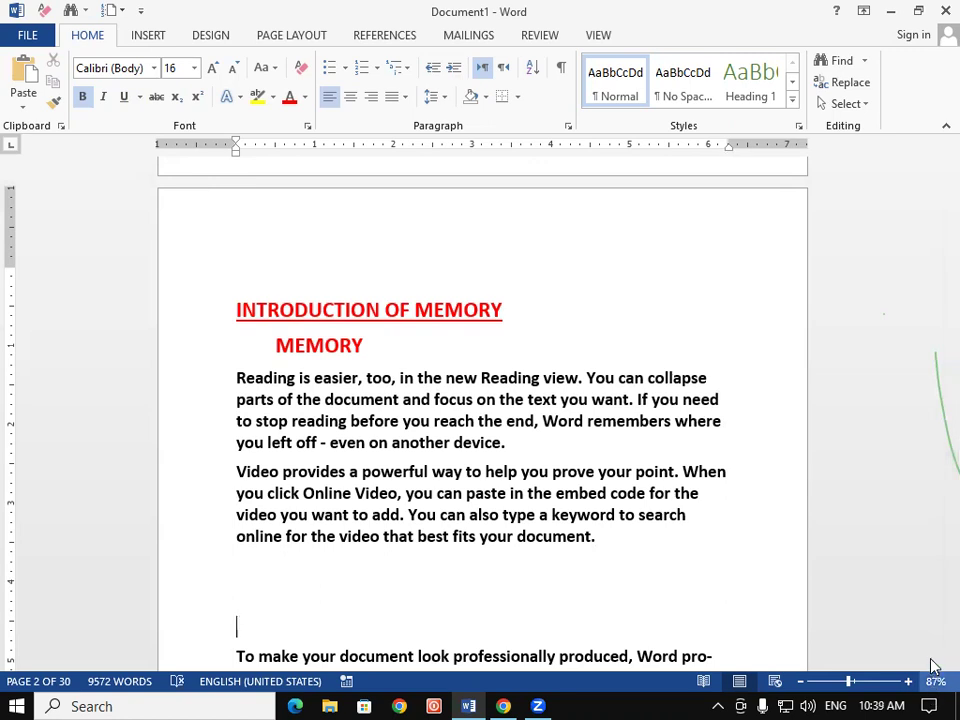
- Enter the heading "ABOUT MONITOR" on the empty line directly above the page 2 paragraph beginning "To make your document"
{"action": "scroll", "coordinate": [933, 662], "scroll_direction": "down", "scroll_amount": 5}
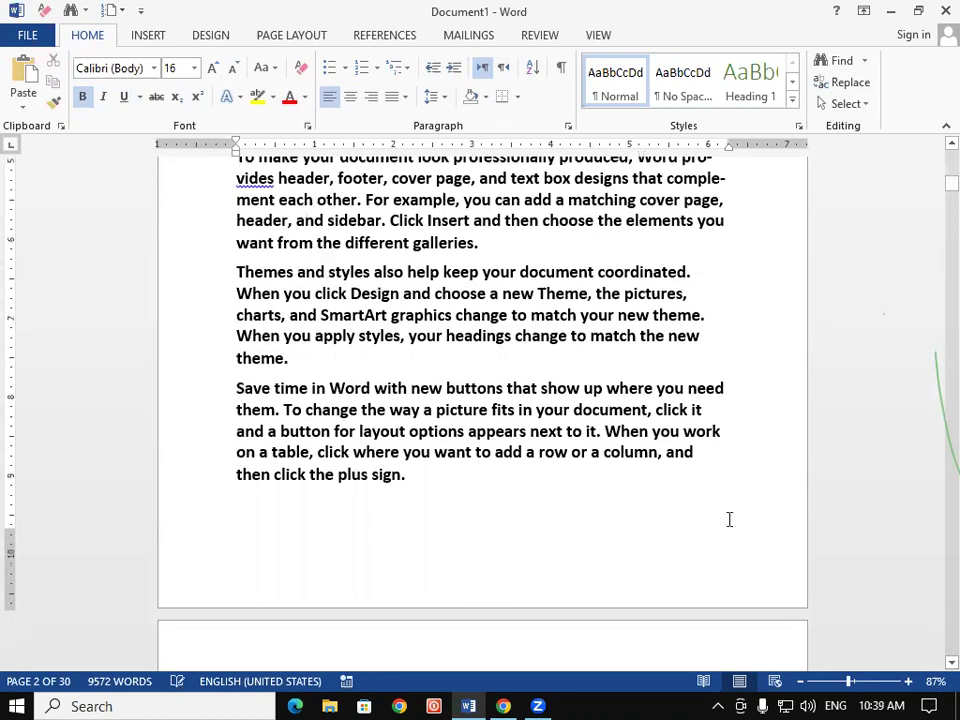
{"action": "scroll", "coordinate": [933, 148], "scroll_direction": "up", "scroll_amount": 3}
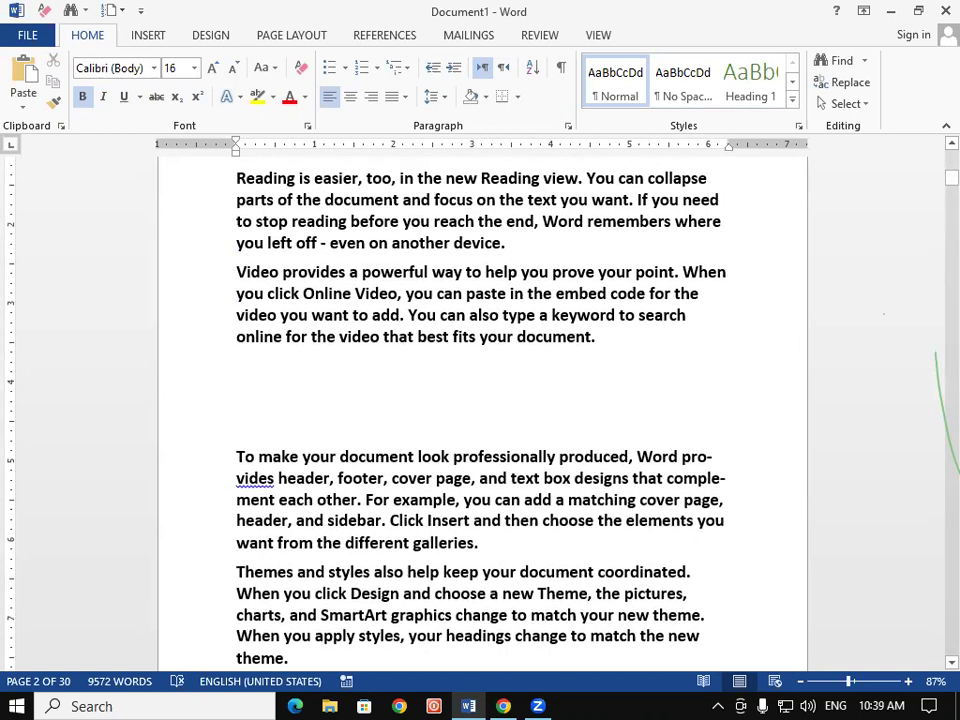
{"action": "type", "text": "ABOUT "}
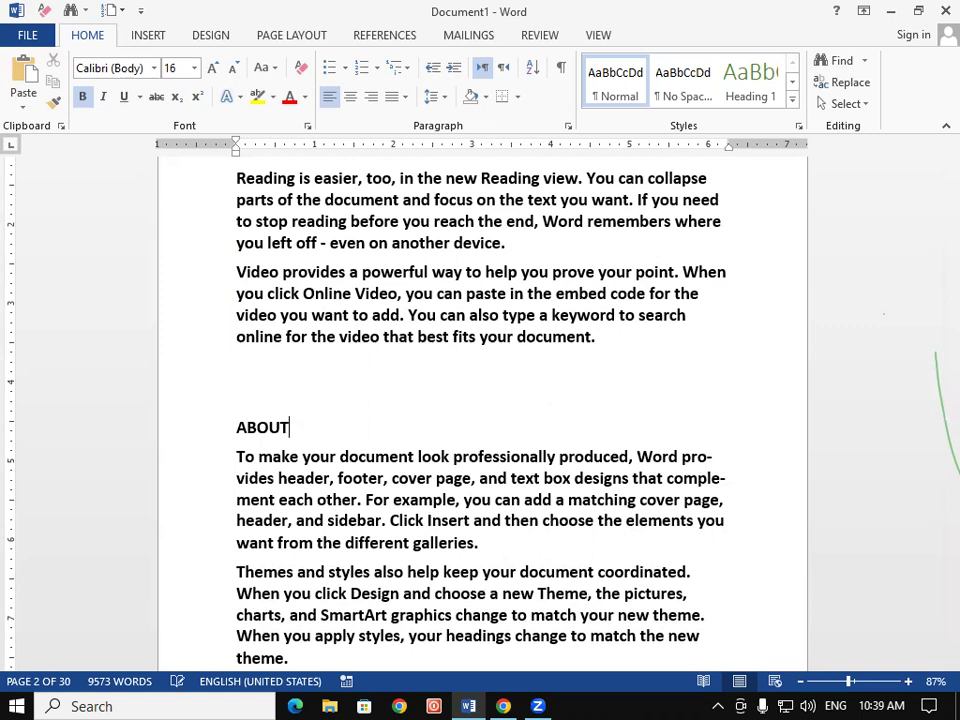
{"action": "type", "text": "MONITOR"}
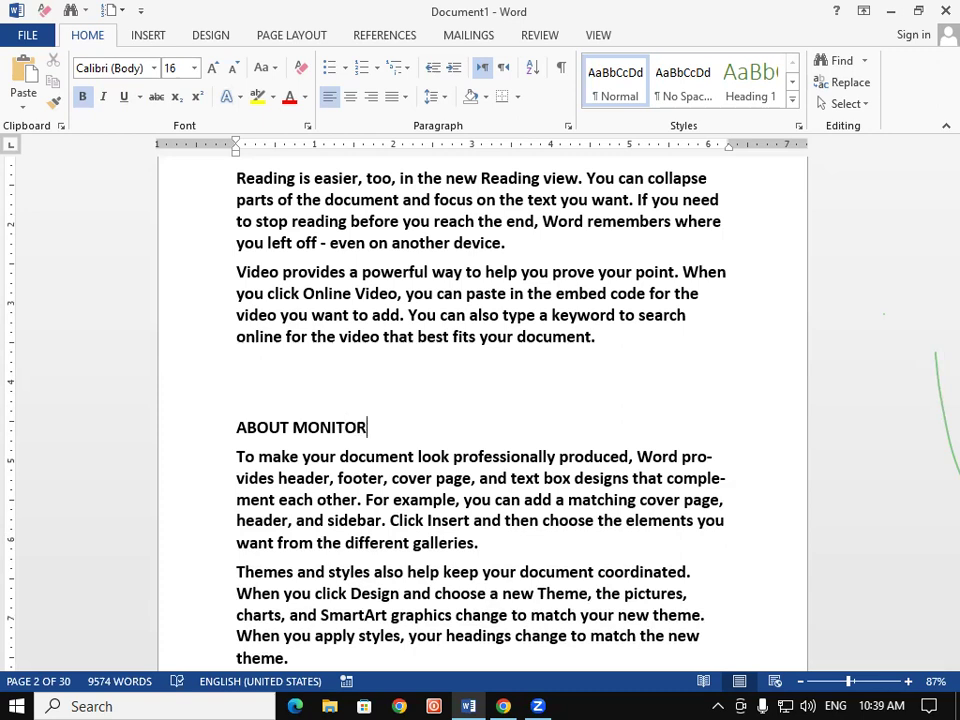
- Format the "ABOUT MONITOR" heading at 18 pt, underlined and with a red font colour
{"action": "key", "text": "shift+Left"}
{"action": "key", "text": "shift+Left"}
{"action": "key", "text": "shift+Left"}
{"action": "key", "text": "shift+Left"}
{"action": "key", "text": "shift+Left"}
{"action": "key", "text": "shift+Left"}
{"action": "key", "text": "shift+Left"}
{"action": "key", "text": "shift+Left"}
{"action": "key", "text": "shift+Left"}
{"action": "key", "text": "shift+Left"}
{"action": "key", "text": "shift+Left"}
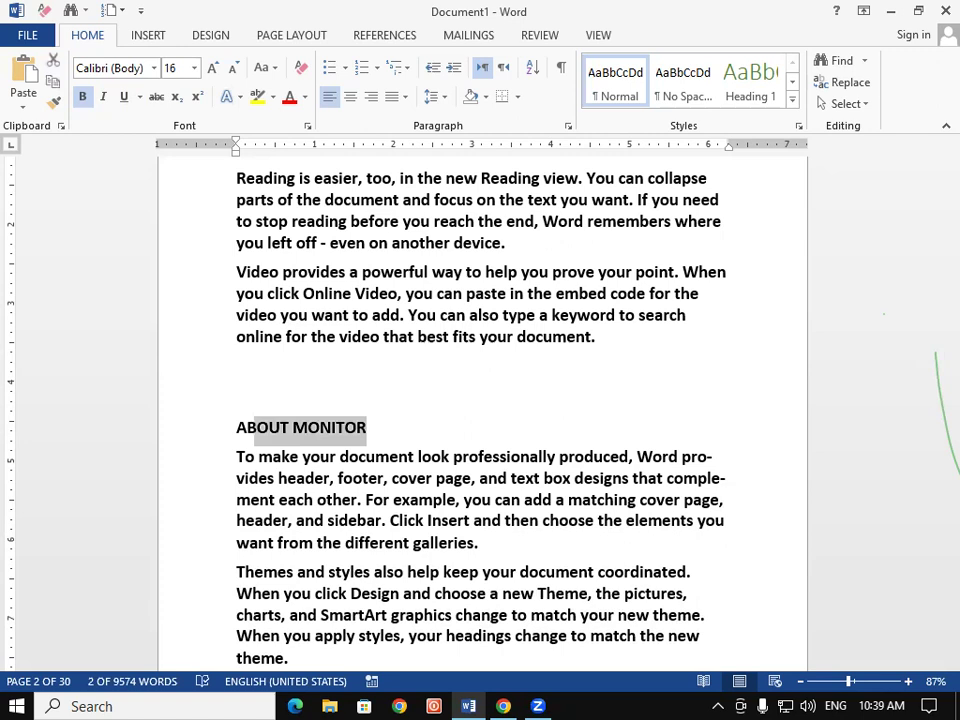
{"action": "key", "text": "shift+Left"}
{"action": "key", "text": "shift+Left"}
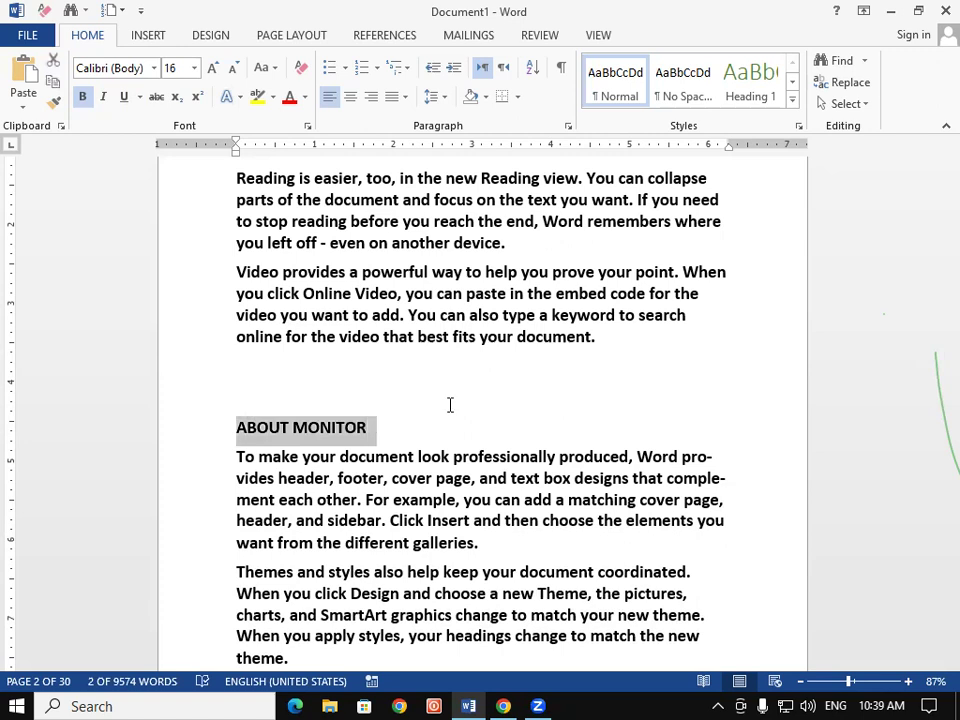
{"action": "key", "text": "ctrl+shift+period"}
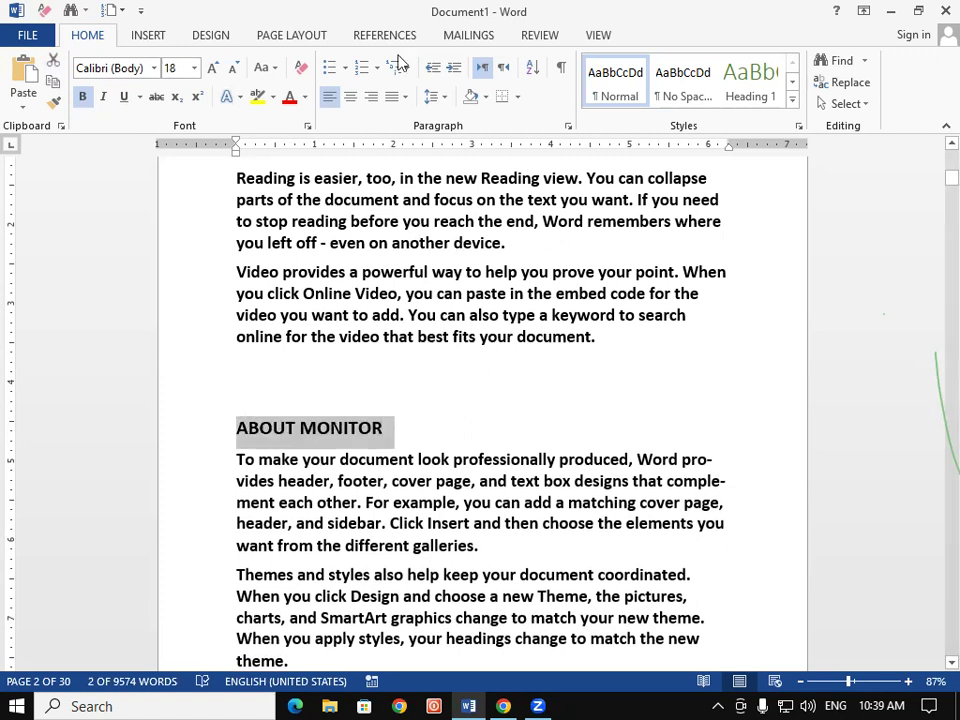
{"action": "left_click", "coordinate": [289, 96]}
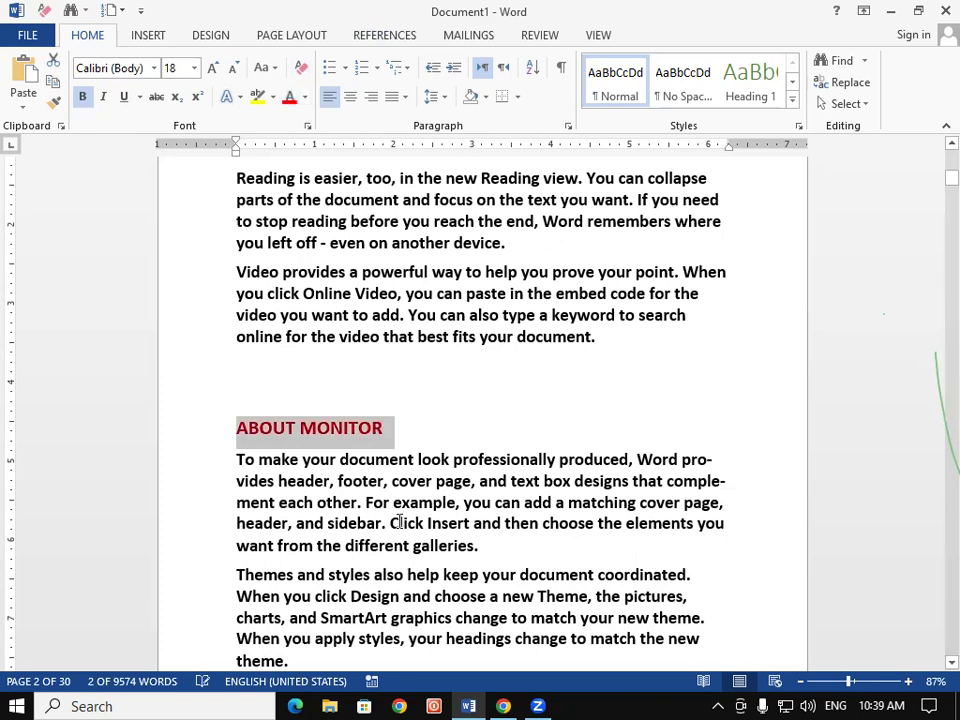
{"action": "key", "text": "ctrl+u"}
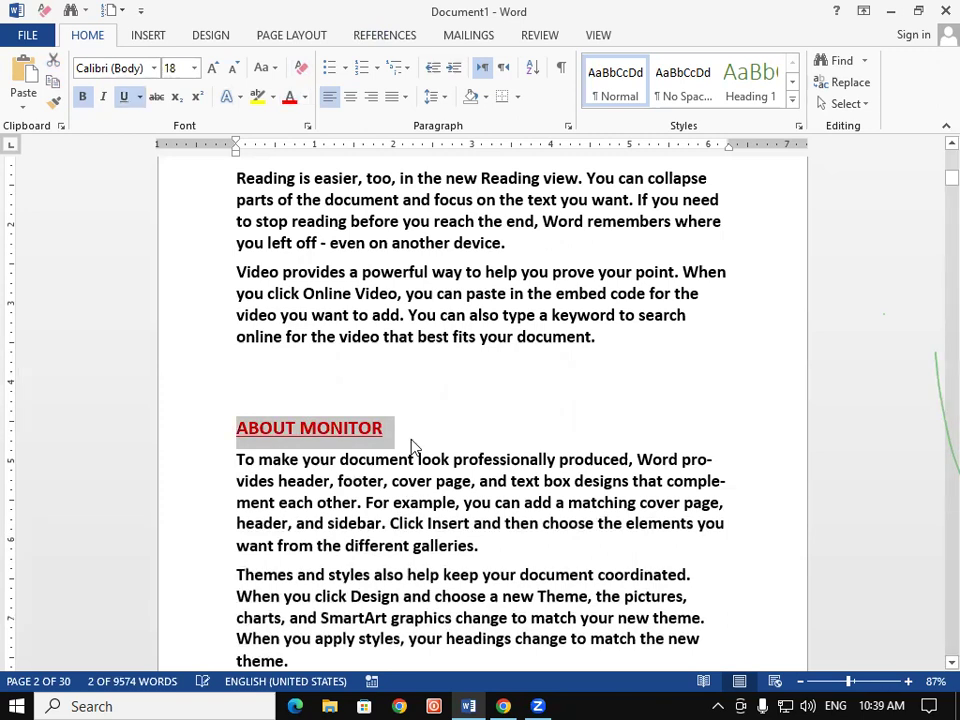
- Add an indented "MONITOR" subheading without underline on a new line below the "ABOUT MONITOR" heading
{"action": "left_click", "coordinate": [416, 444]}
{"action": "key", "text": "Return"}
{"action": "key", "text": "Tab"}
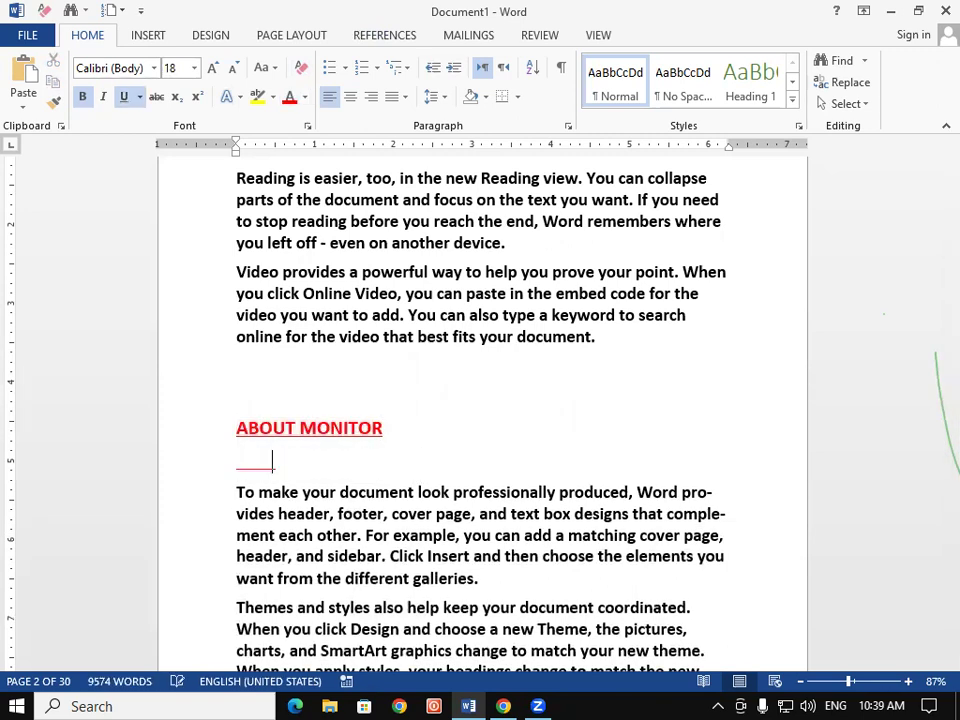
{"action": "key", "text": "ctrl+u"}
{"action": "type", "text": "MONITOR"}
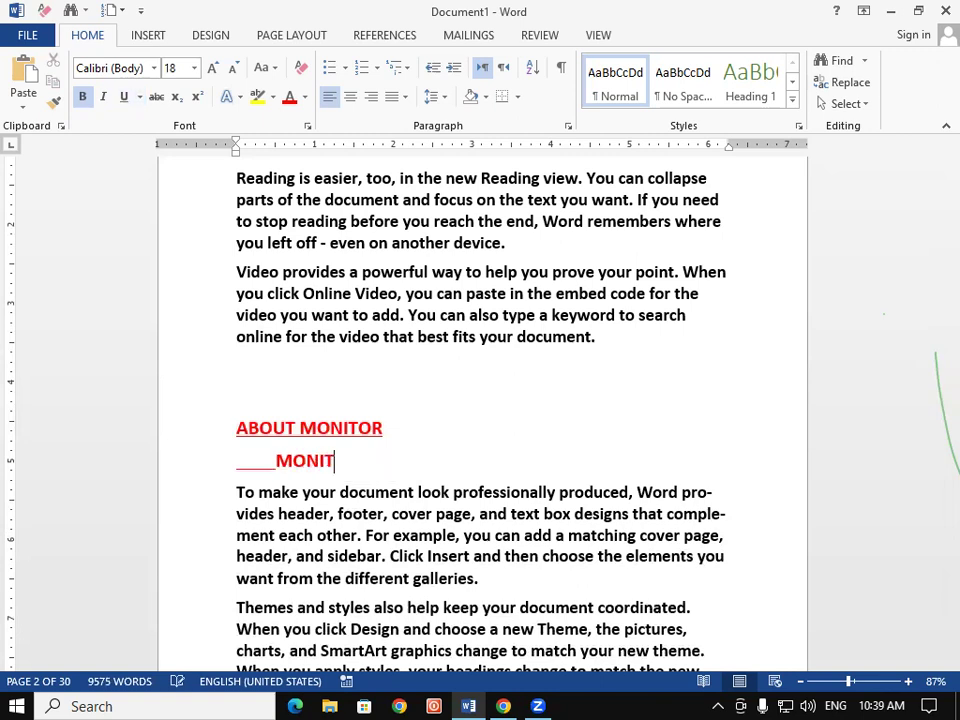
- Remove the underline from the indent in front of the "MONITOR" subheading
{"action": "left_click", "coordinate": [276, 460]}
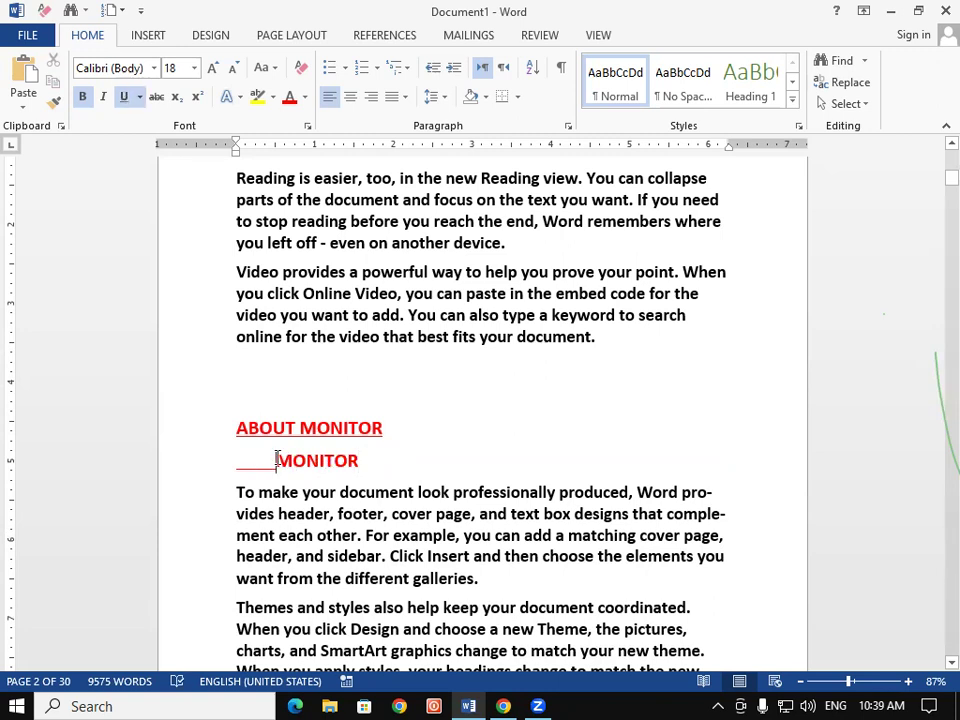
{"action": "key", "text": "shift+Home"}
{"action": "key", "text": "ctrl+u"}
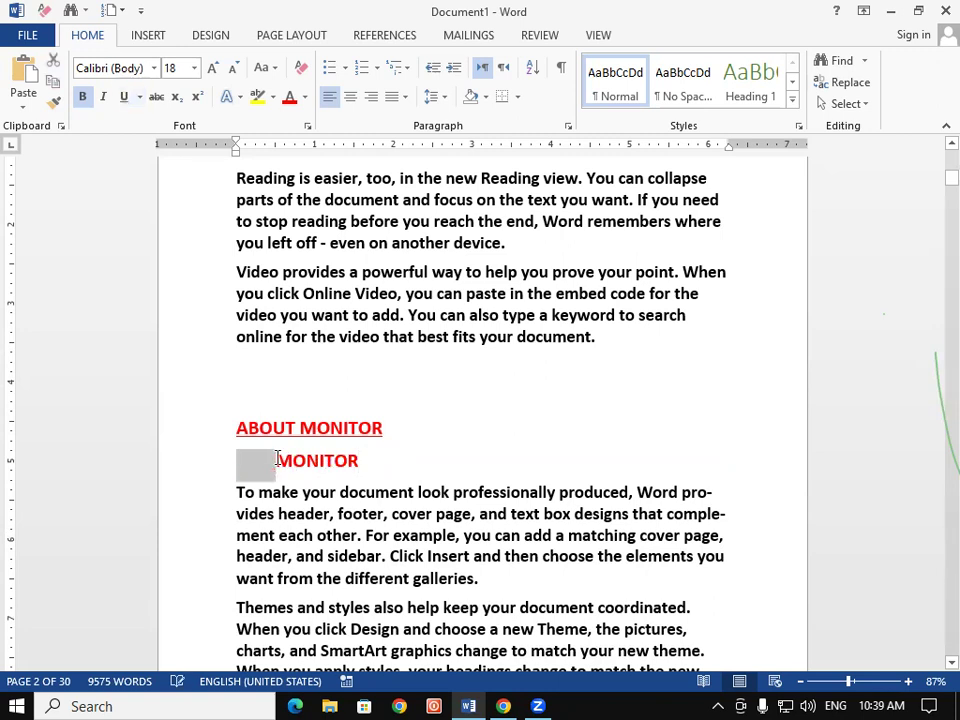
- Insert two empty lines above the page 4 paragraph beginning "To make your document" and place a copy of the "INTRODUCTION OF COMPUTER" heading there
{"action": "scroll", "coordinate": [290, 462], "scroll_direction": "down", "scroll_amount": 1}
{"action": "left_click_drag", "start_coordinate": [947, 176], "coordinate": [934, 206]}
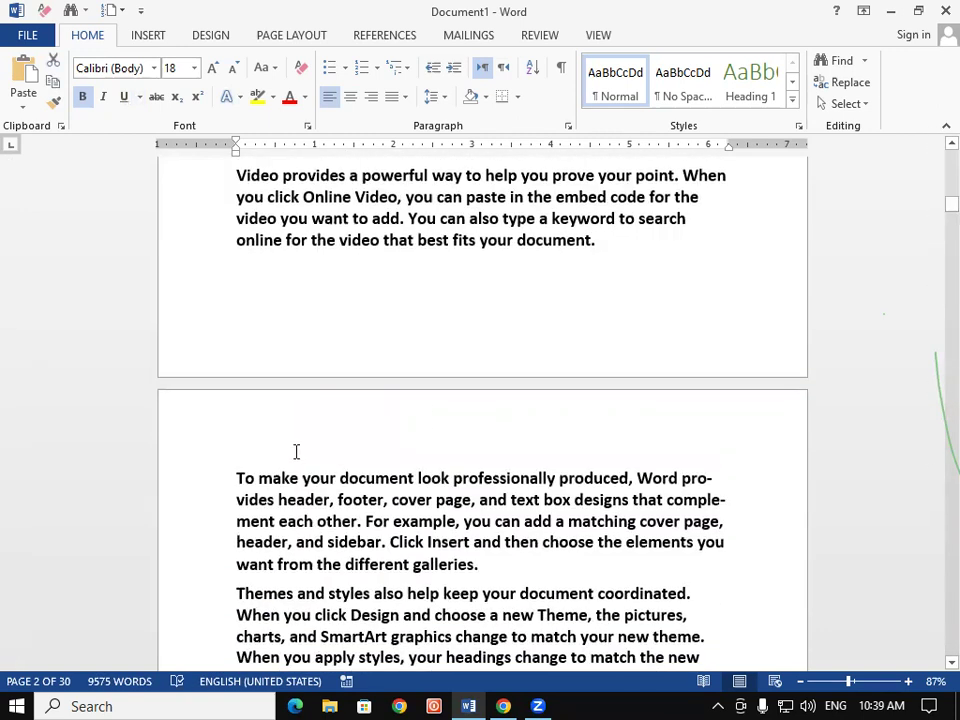
{"action": "left_click", "coordinate": [231, 477]}
{"action": "key", "text": "Return"}
{"action": "key", "text": "Return"}
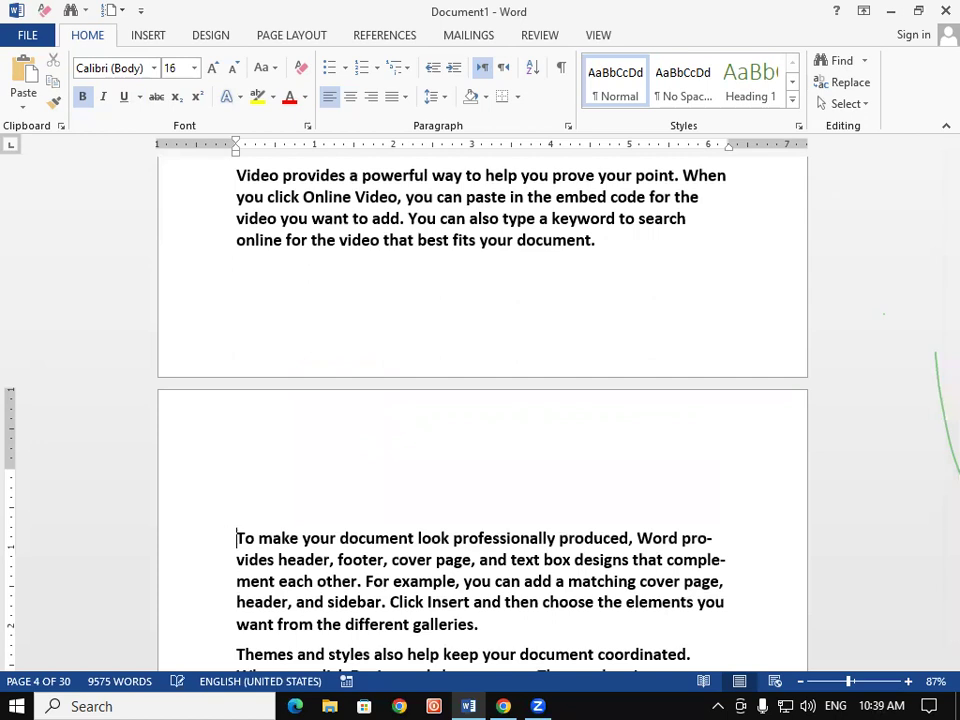
{"action": "left_click", "coordinate": [259, 485]}
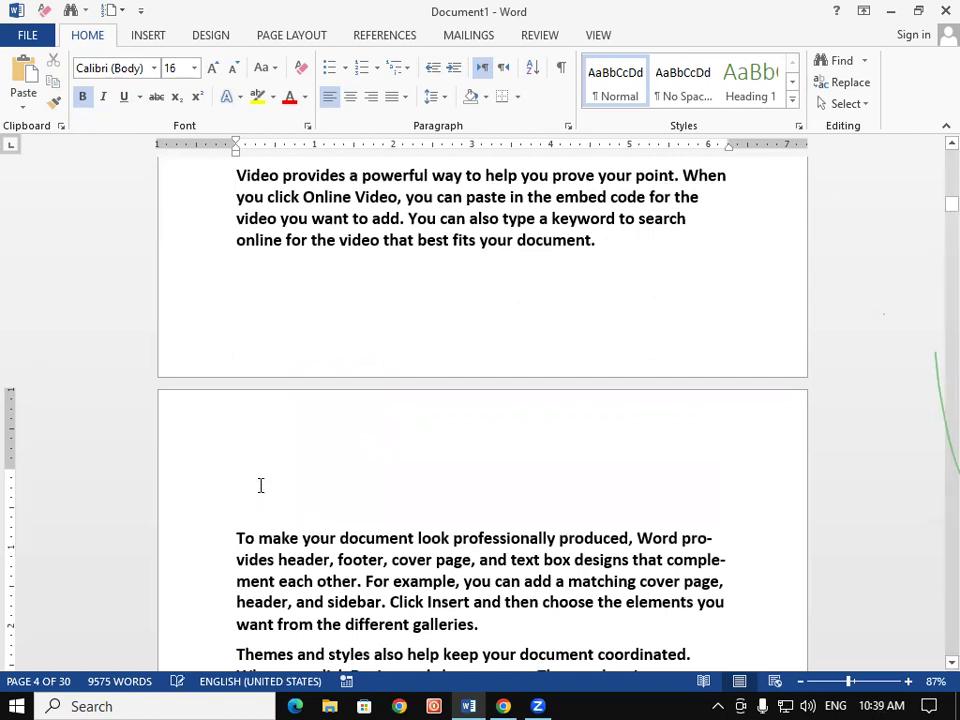
{"action": "type", "text": "INTRODUCTION OF COMPUTER"}
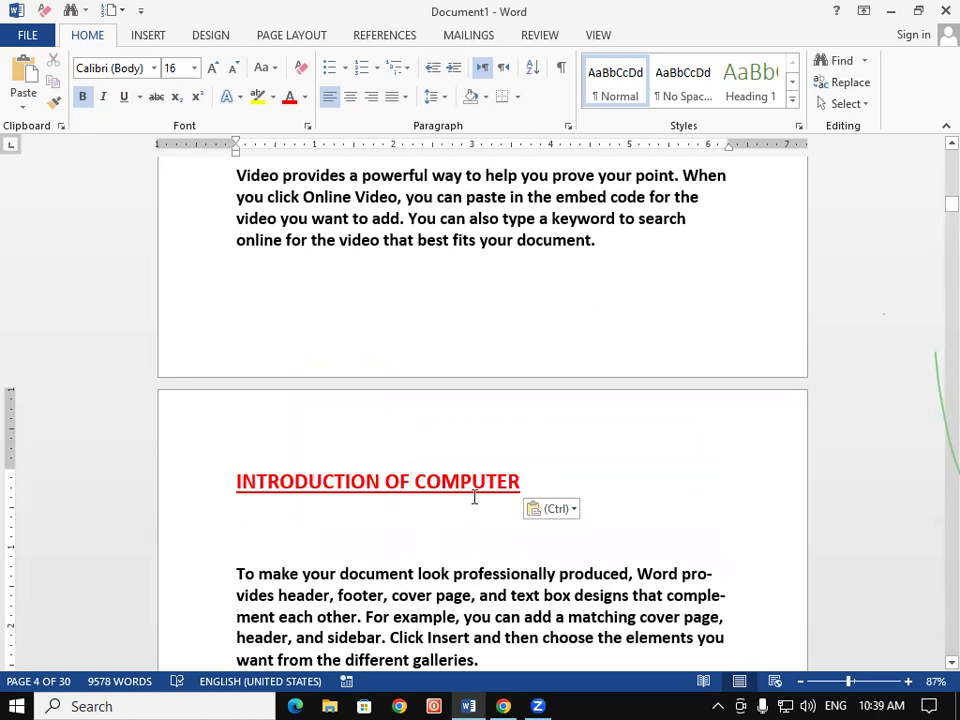
- Change the copied page 4 heading to "INTRODUCTION OF PRINTER"
{"action": "left_click", "coordinate": [530, 488]}
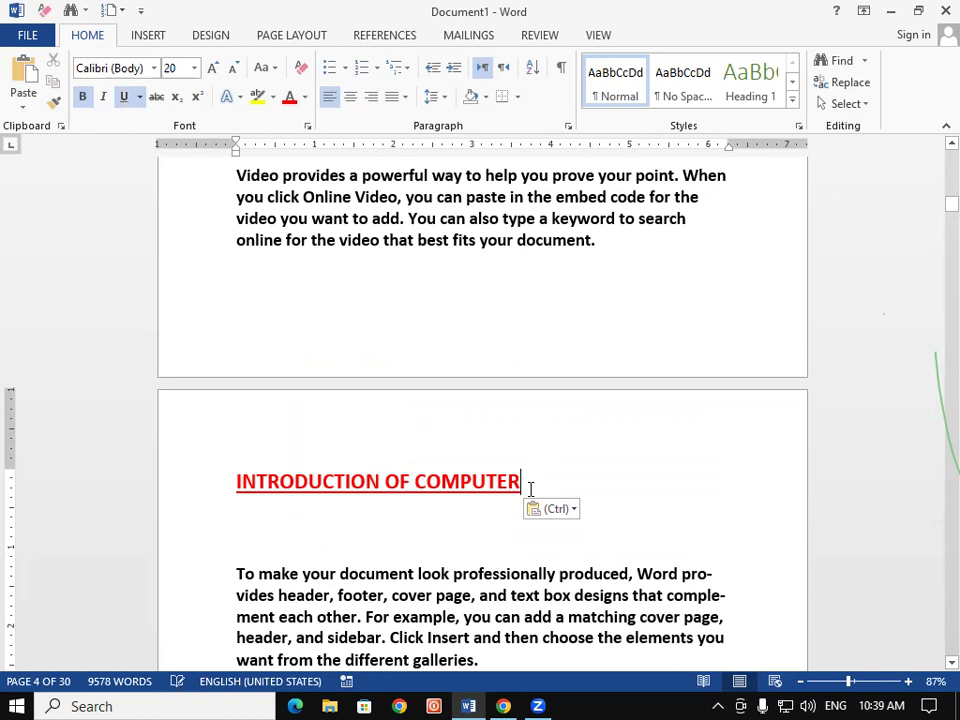
{"action": "key", "text": "BackSpace"}
{"action": "key", "text": "BackSpace"}
{"action": "key", "text": "BackSpace"}
{"action": "key", "text": "BackSpace"}
{"action": "key", "text": "BackSpace"}
{"action": "key", "text": "BackSpace"}
{"action": "key", "text": "BackSpace"}
{"action": "key", "text": "BackSpace"}
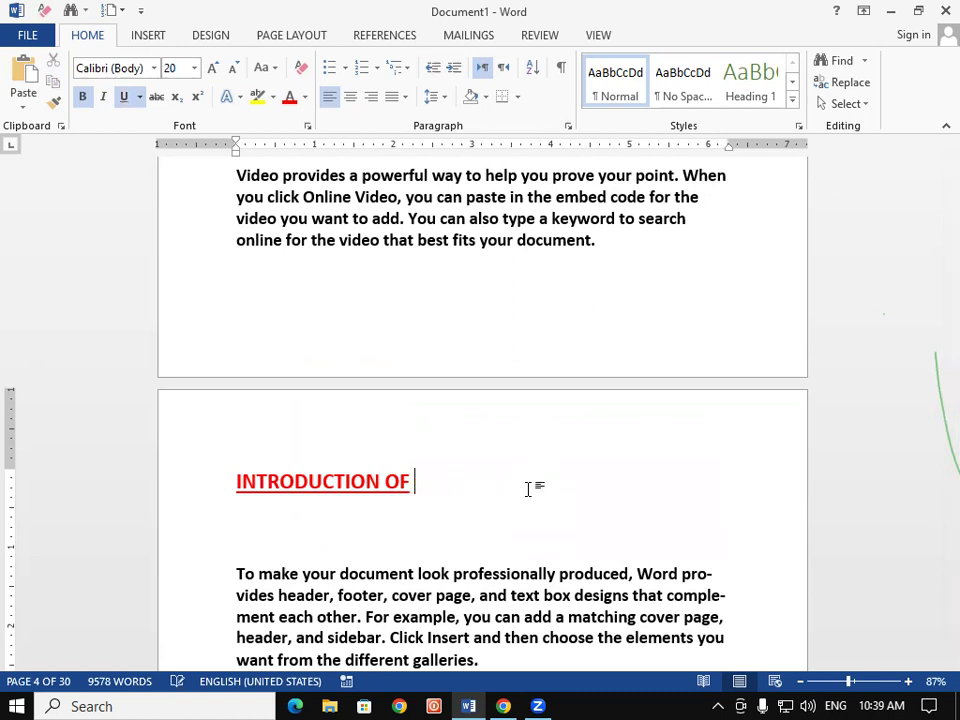
{"action": "type", "text": "PRIN"}
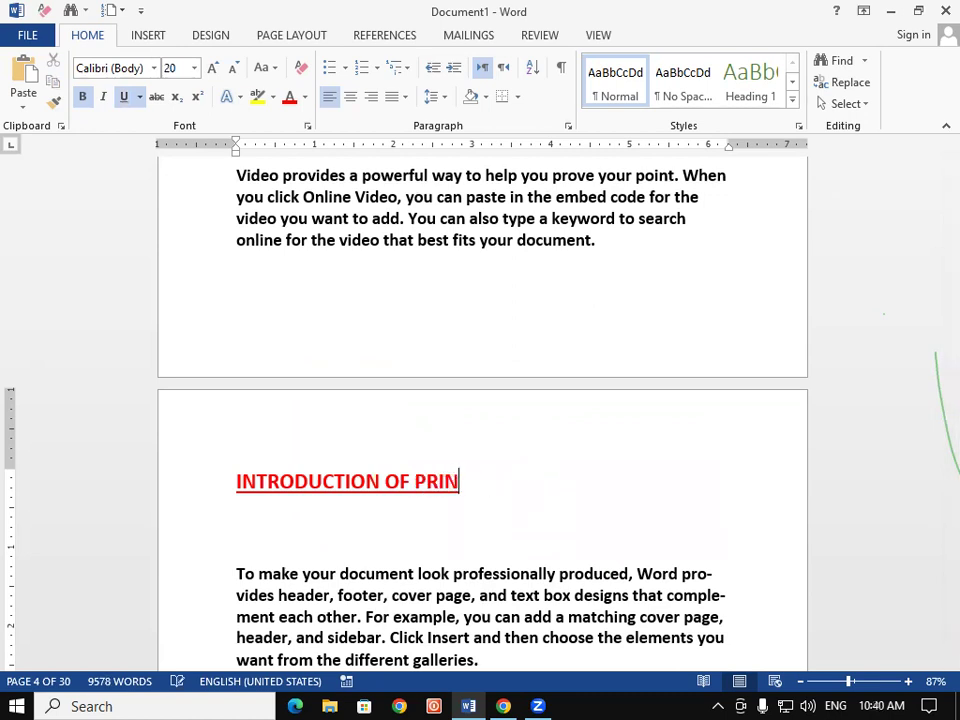
{"action": "type", "text": "TER"}
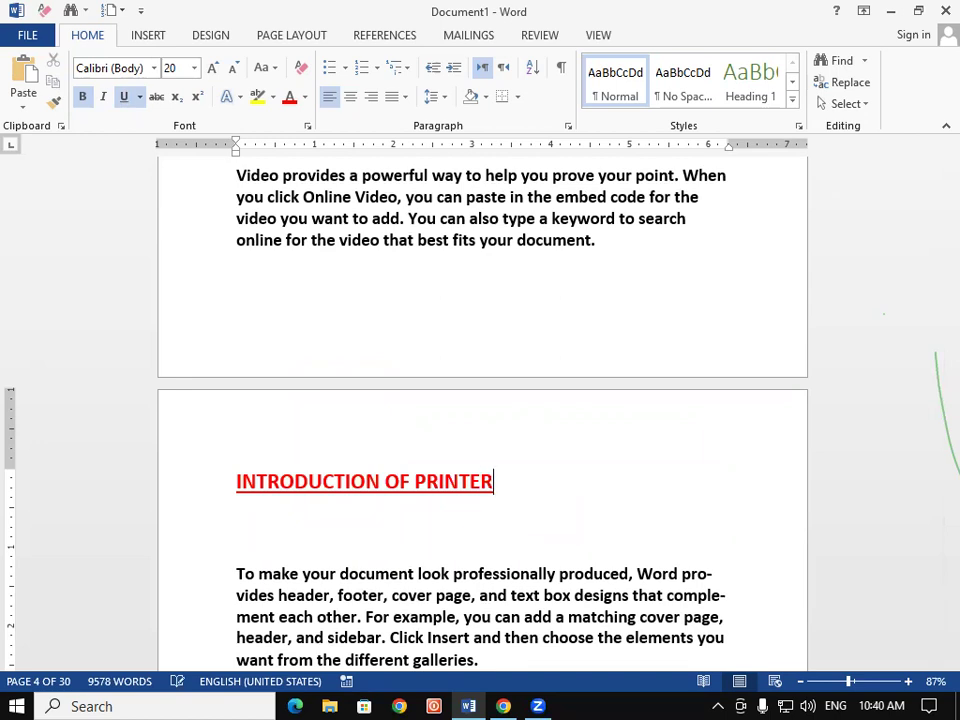
- Add an indented "PRINTER" subheading without underline on a new line below the "INTRODUCTION OF PRINTER" heading
{"action": "key", "text": "Return"}
{"action": "key", "text": "Tab"}
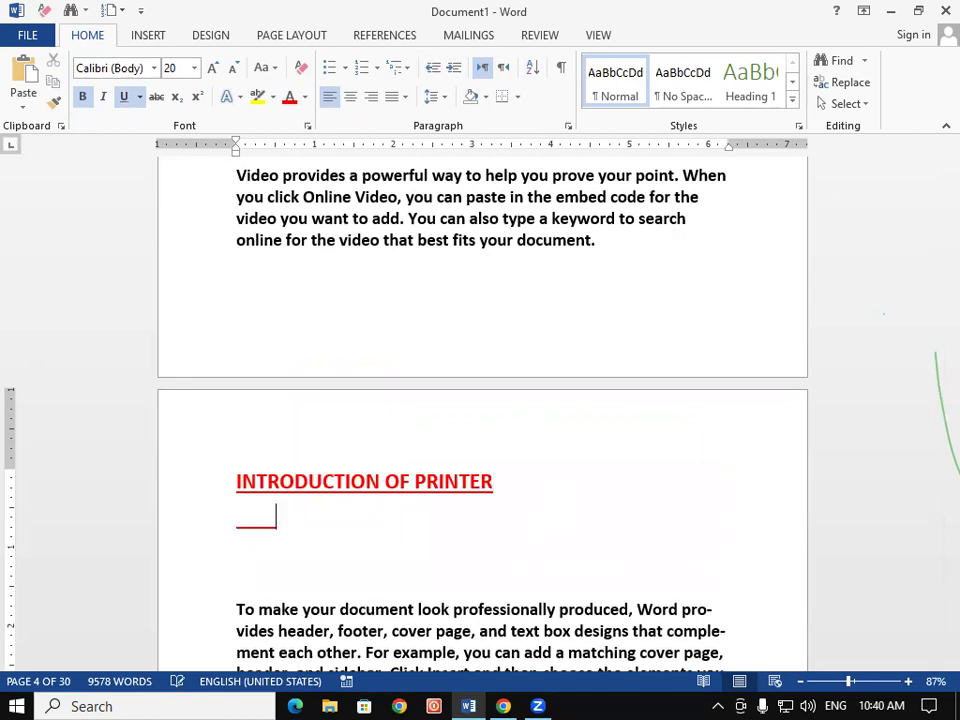
{"action": "key", "text": "ctrl+u"}
{"action": "type", "text": "O"}
{"action": "key", "text": "BackSpace"}
{"action": "type", "text": "PRINTER"}
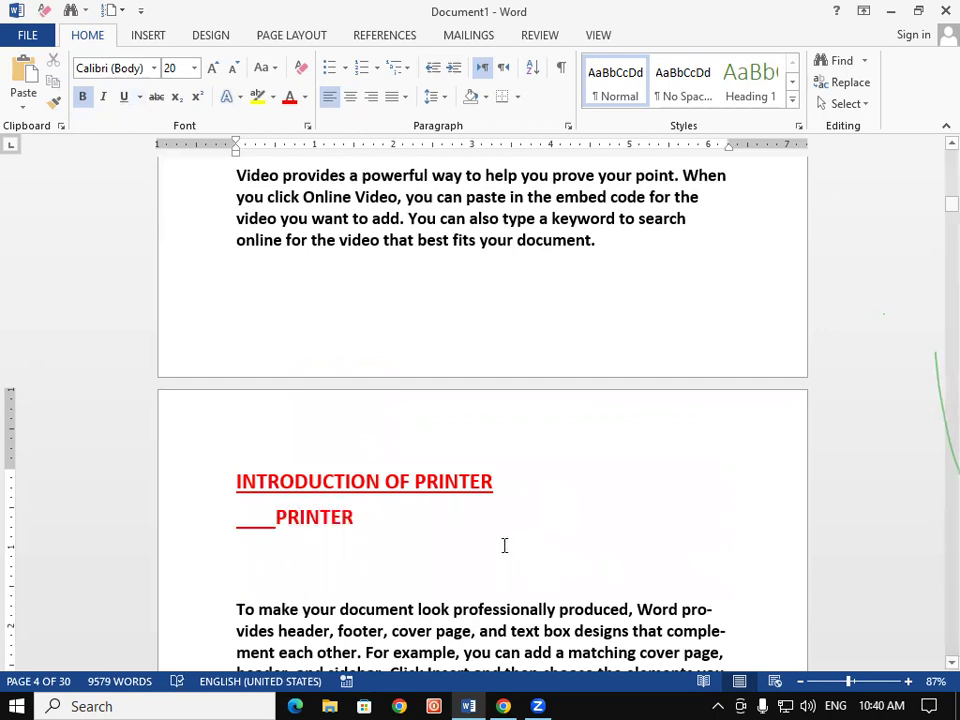
{"action": "left_click", "coordinate": [275, 516]}
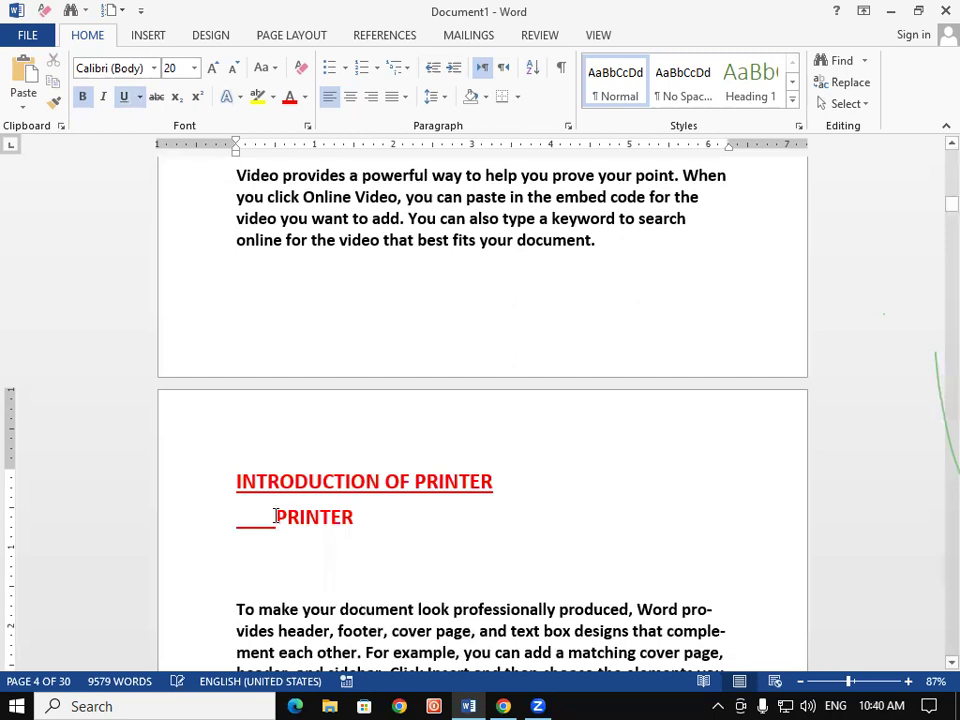
{"action": "double_click", "coordinate": [275, 516]}
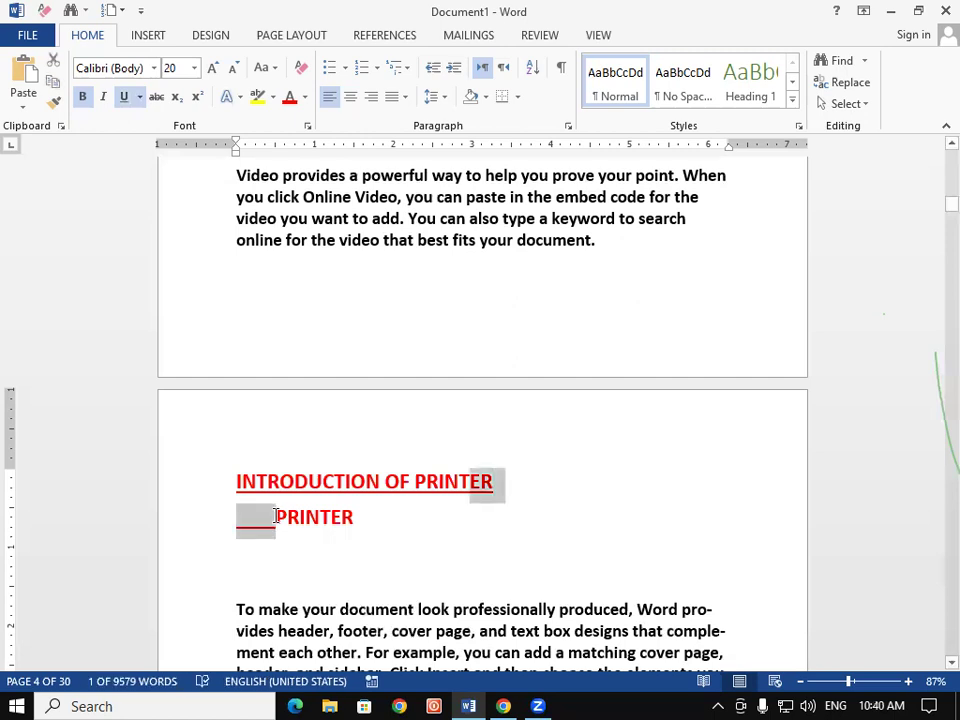
{"action": "double_click", "coordinate": [275, 516]}
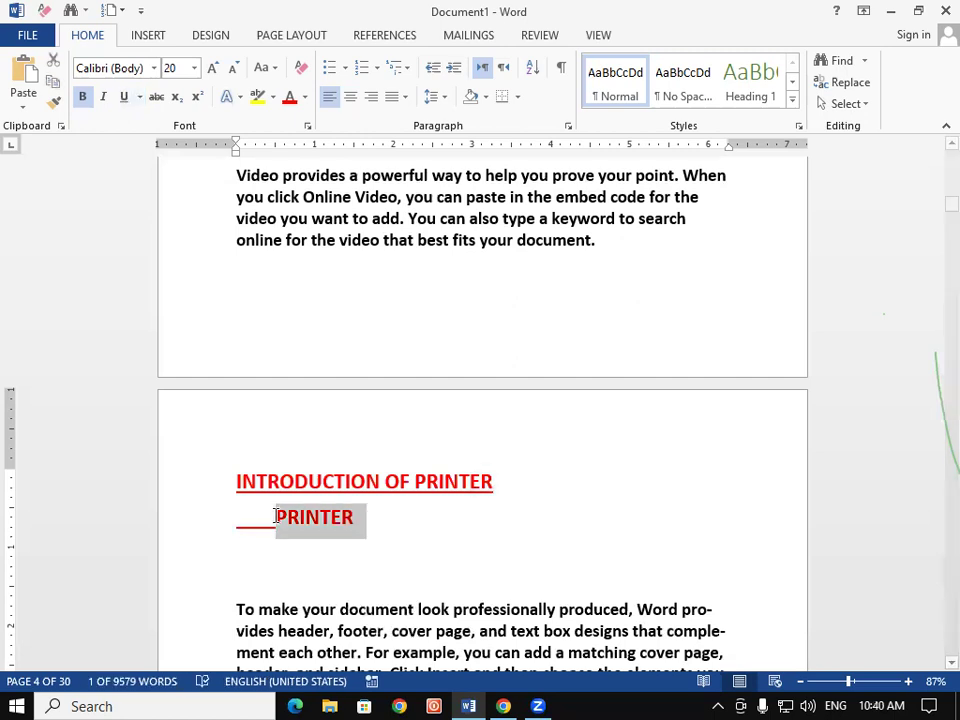
{"action": "key", "text": "shift+Left"}
{"action": "key", "text": "shift+Left"}
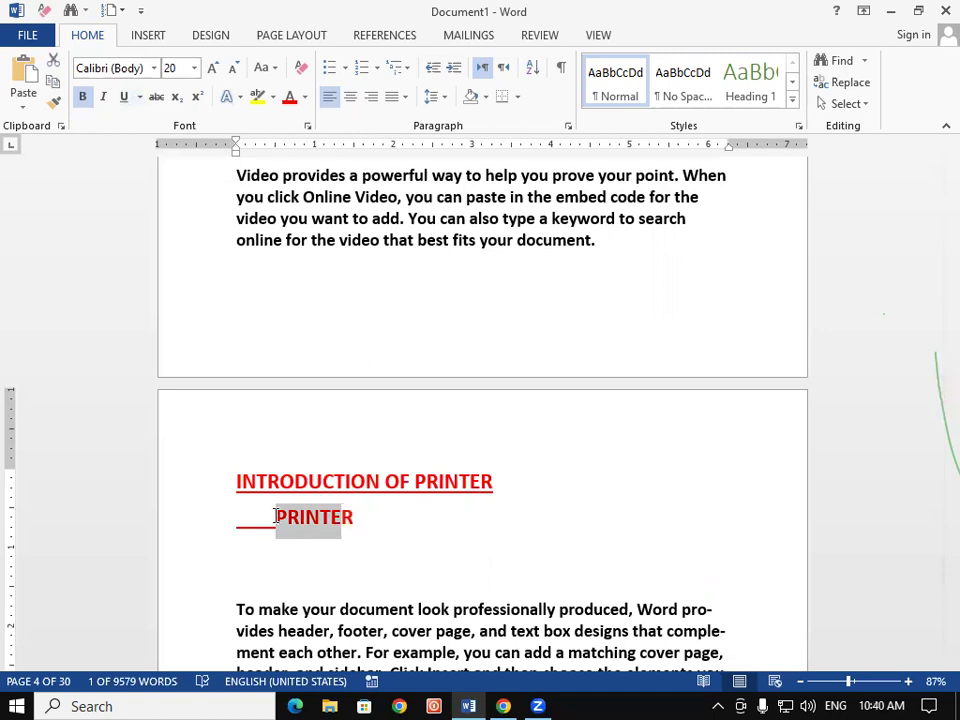
{"action": "key", "text": "shift+Right"}
{"action": "key", "text": "shift+Left"}
{"action": "key", "text": "shift+Left"}
{"action": "key", "text": "shift+Left"}
{"action": "key", "text": "shift+Right"}
{"action": "key", "text": "shift+Right"}
{"action": "key", "text": "shift+Right"}
{"action": "key", "text": "ctrl+u"}
{"action": "key", "text": "ctrl+u"}
- Remove the underline from the indent in front of the "PRINTER" subheading
{"action": "left_click", "coordinate": [276, 516]}
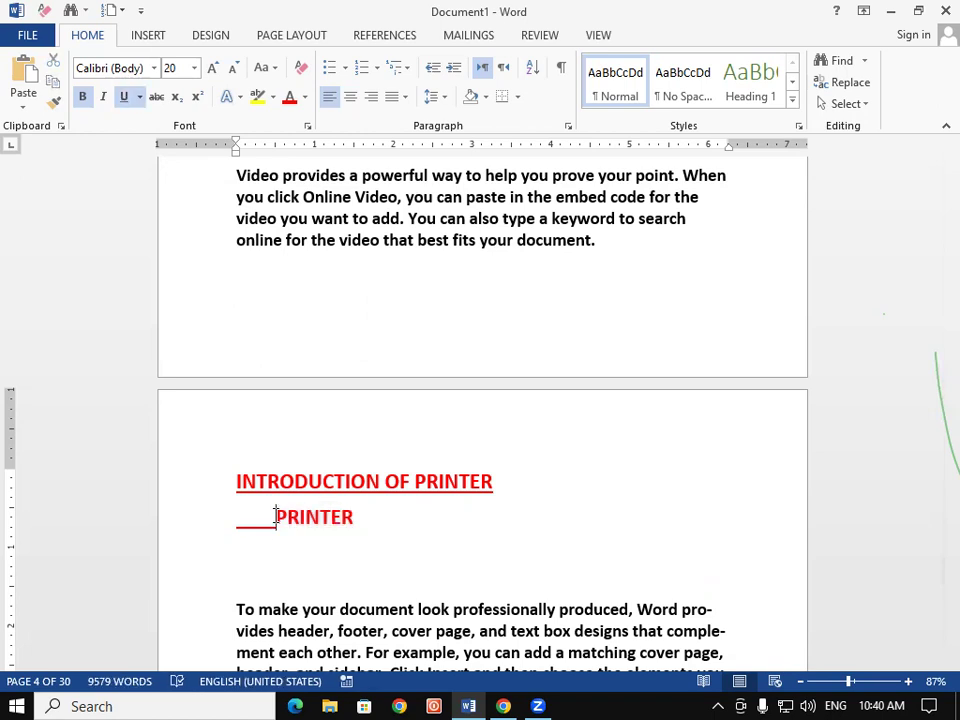
{"action": "key", "text": "shift+Home"}
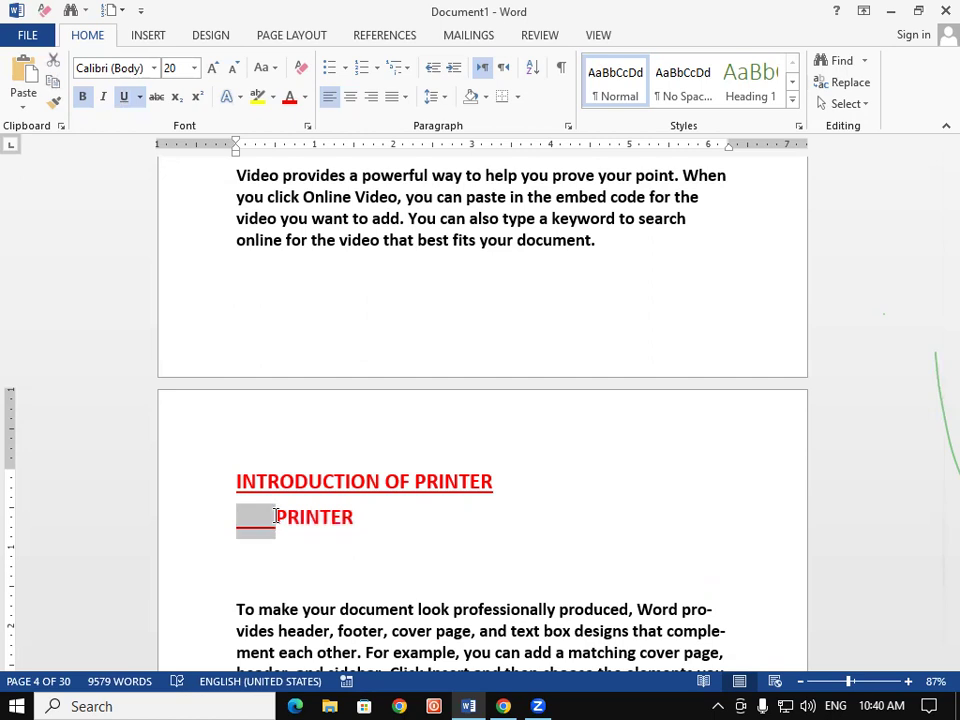
{"action": "key", "text": "ctrl+u"}
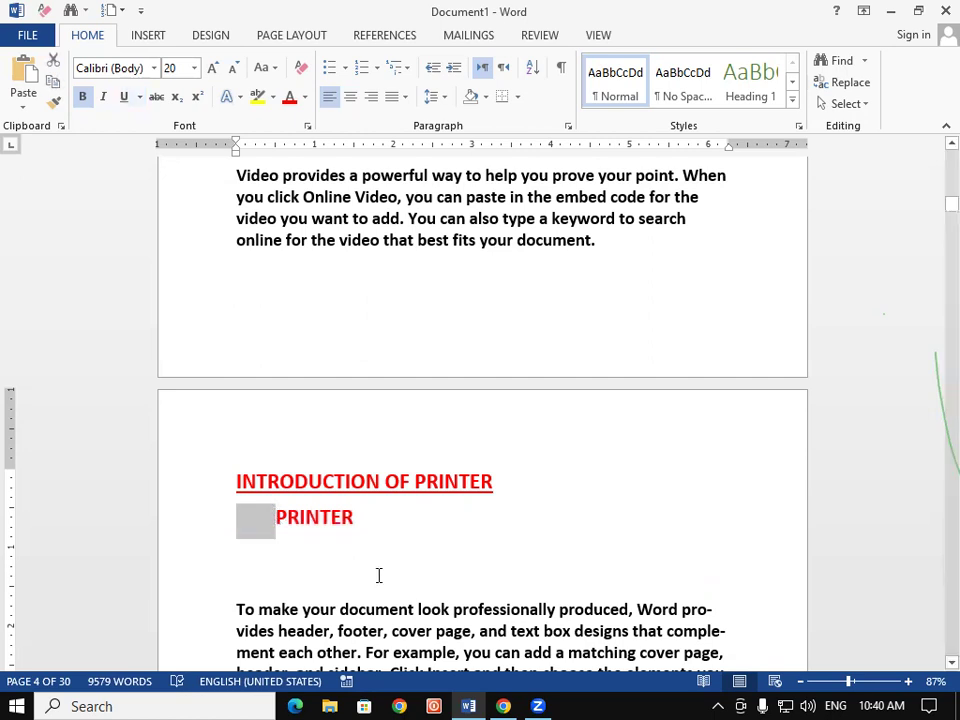
- Delete one empty line between the "PRINTER" subheading and the paragraph beginning "To make your document"
{"action": "scroll", "coordinate": [230, 596], "scroll_direction": "down", "scroll_amount": 1}
{"action": "left_click", "coordinate": [236, 569]}
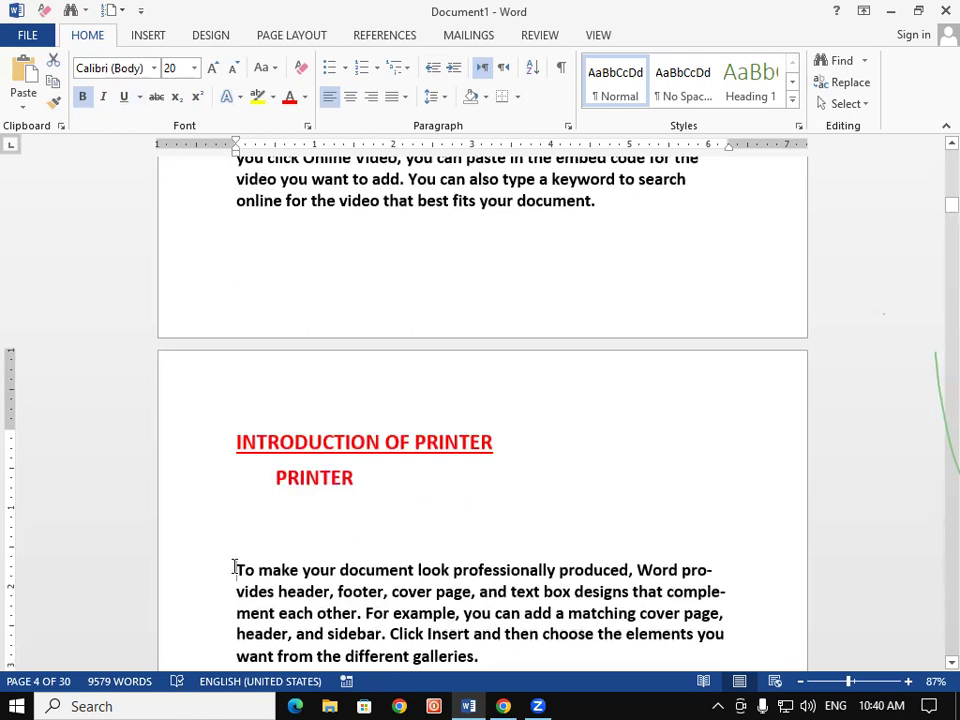
{"action": "key", "text": "BackSpace"}
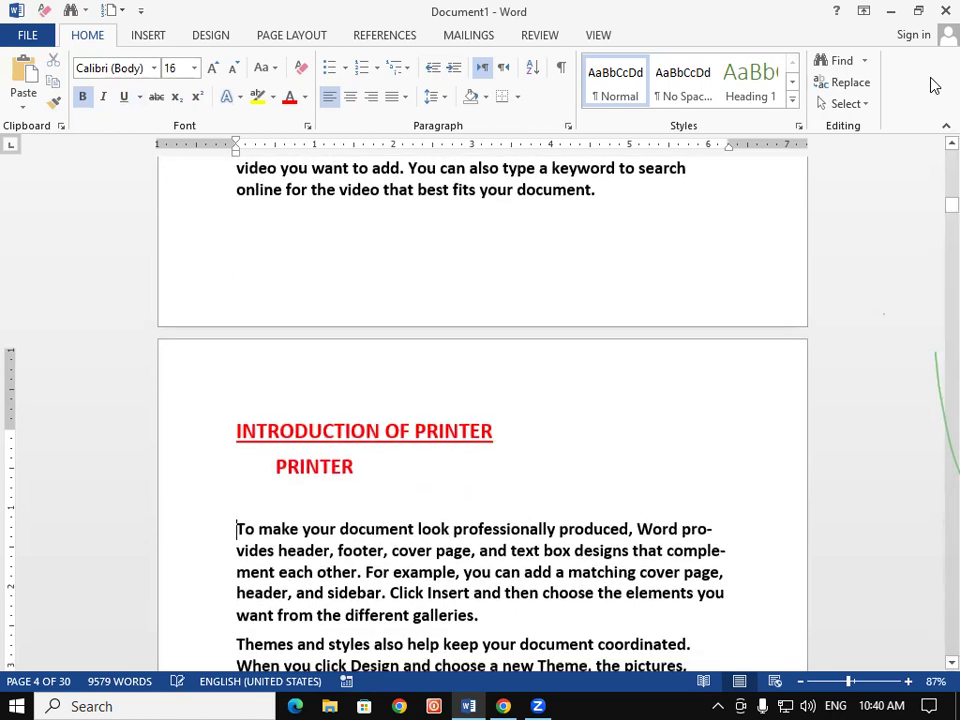
- Insert two empty lines after the "Themes and styles" paragraph starting page 5 and place a copy of the "INTRODUCTION OF COMPUTER" heading there
{"action": "key", "text": "Down"}
{"action": "key", "text": "Down"}
{"action": "key", "text": "Down"}
{"action": "key", "text": "Down"}
{"action": "key", "text": "Down"}
{"action": "key", "text": "Down"}
{"action": "key", "text": "Down"}
{"action": "key", "text": "Down"}
{"action": "key", "text": "Down"}
{"action": "key", "text": "Down"}
{"action": "key", "text": "Down"}
{"action": "key", "text": "Down"}
{"action": "key", "text": "Down"}
{"action": "key", "text": "Down"}
{"action": "key", "text": "Down"}
{"action": "key", "text": "Down"}
{"action": "key", "text": "Down"}
{"action": "key", "text": "Down"}
{"action": "key", "text": "Down"}
{"action": "key", "text": "Down"}
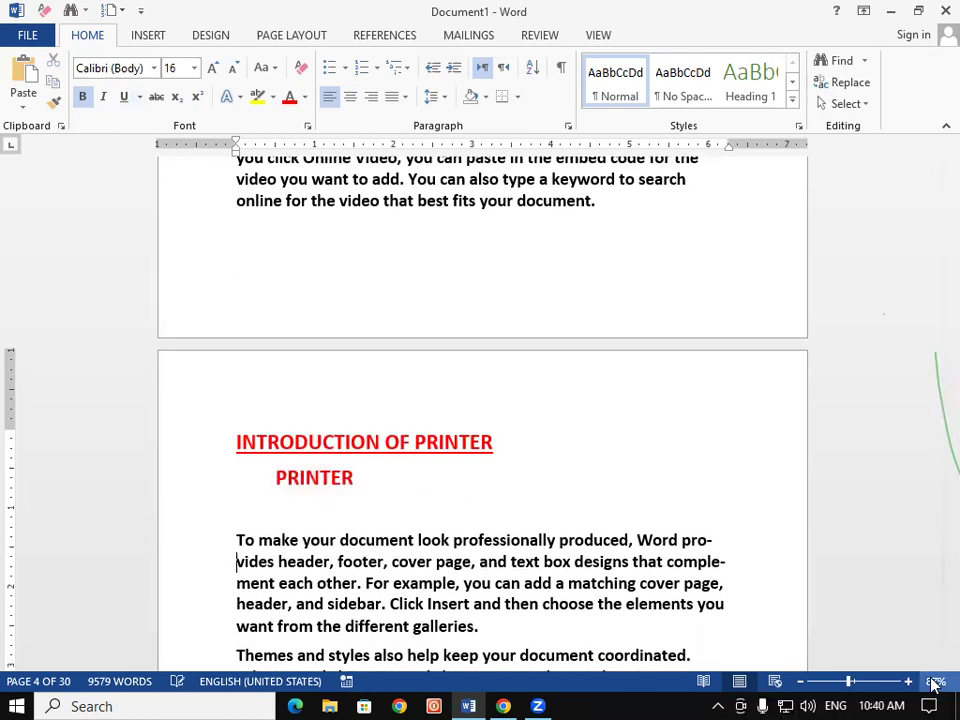
{"action": "key", "text": "Down"}
{"action": "key", "text": "Down"}
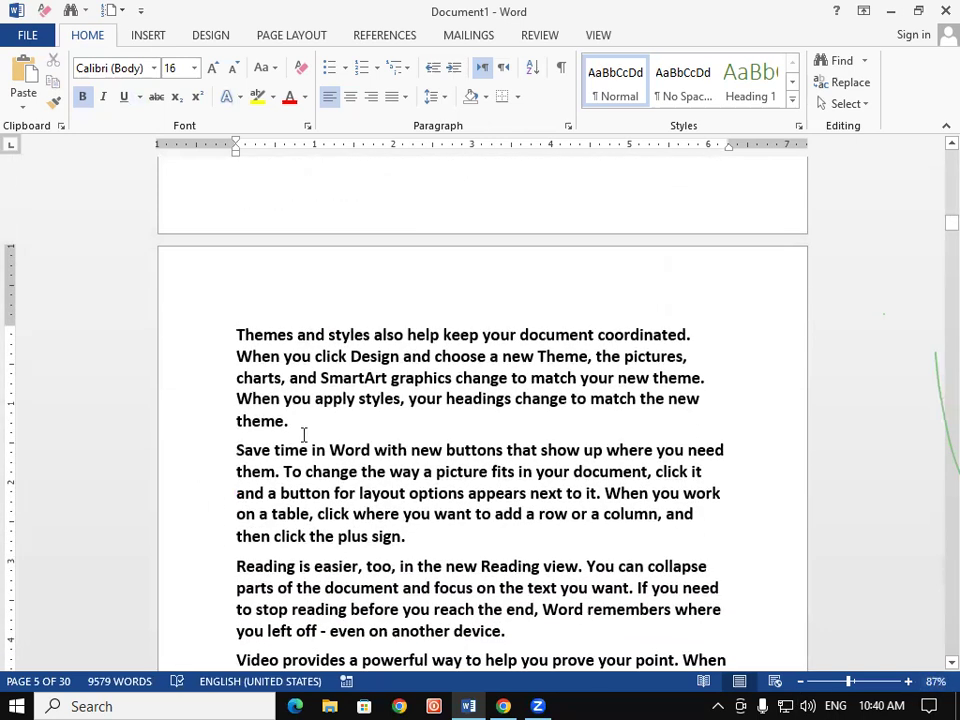
{"action": "key", "text": "Return"}
{"action": "key", "text": "Return"}
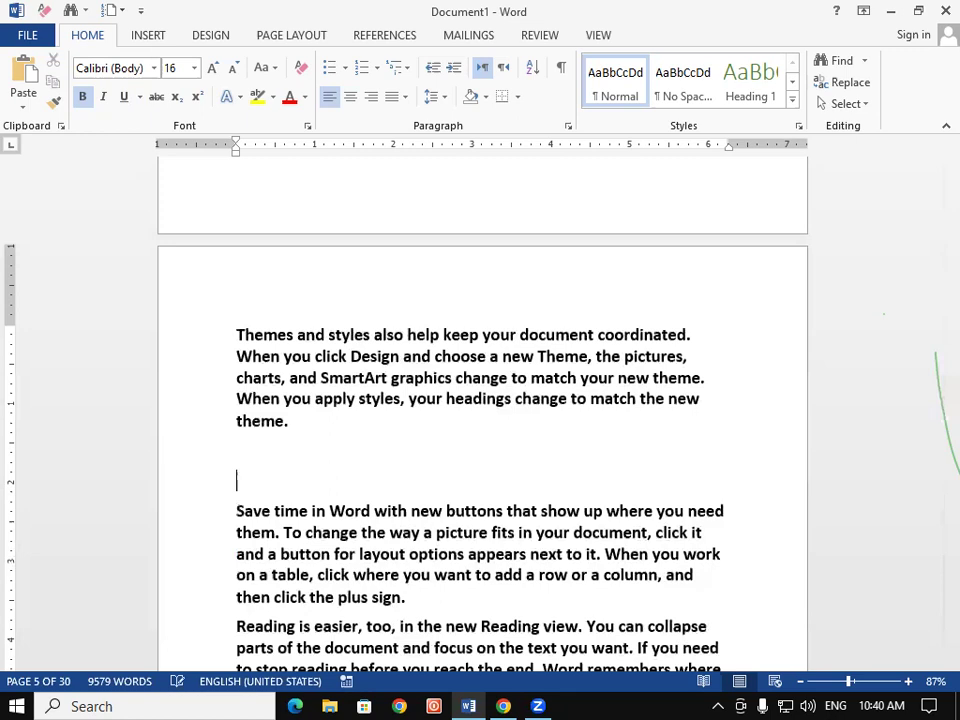
{"action": "type", "text": "INTRODUCTION OF COMPUTER"}
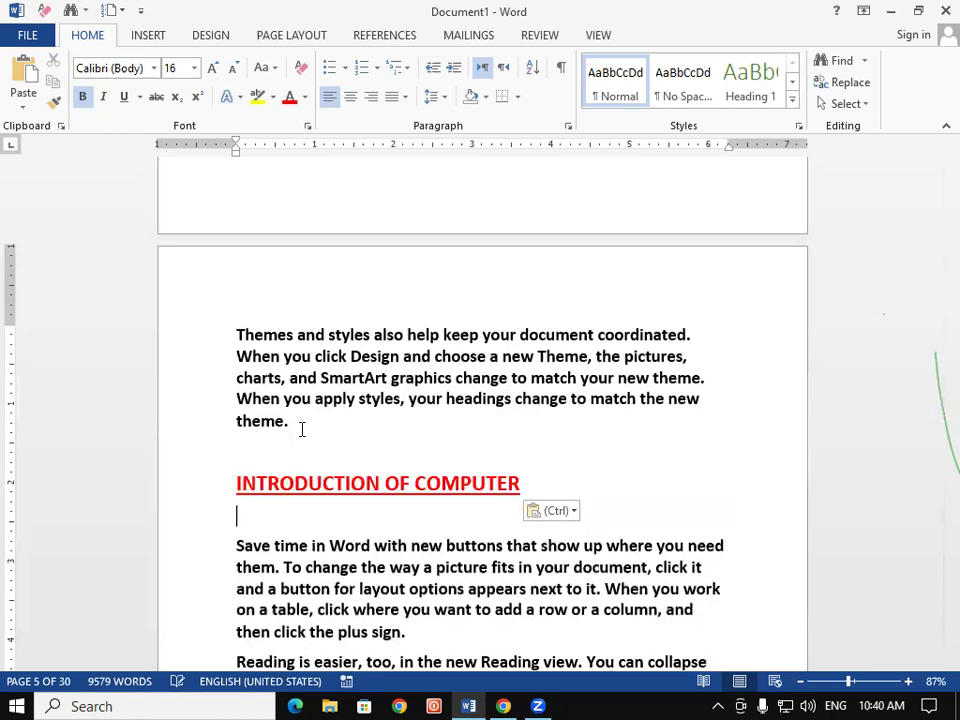
- Change the copied page 5 heading to "INTRODUCTION OF MS OFFICE"
{"action": "left_click", "coordinate": [532, 482]}
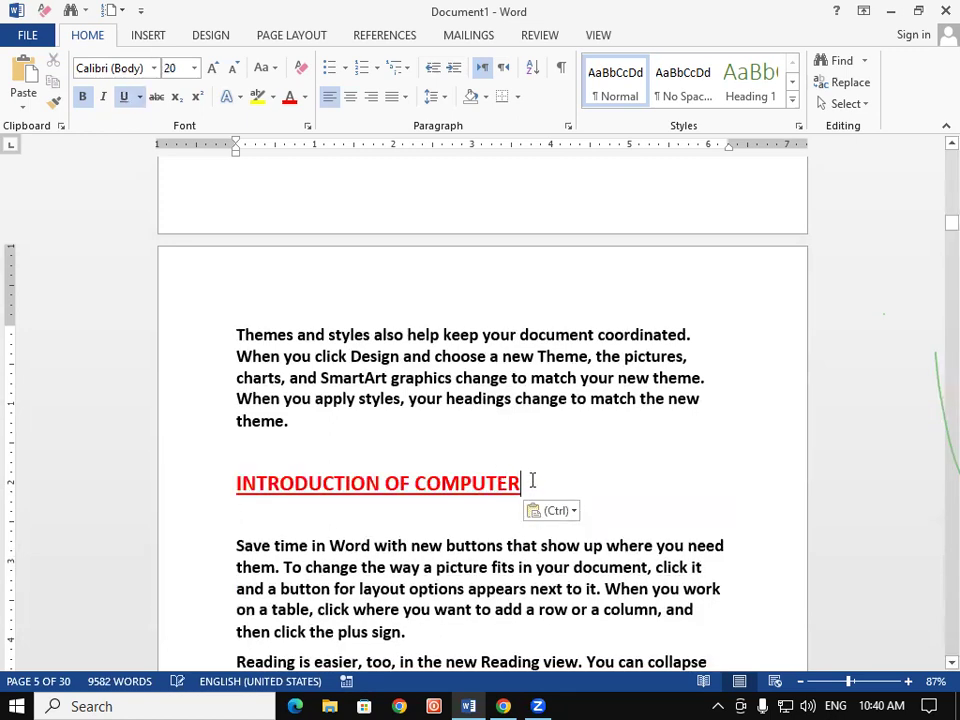
{"action": "key", "text": "BackSpace"}
{"action": "key", "text": "BackSpace"}
{"action": "key", "text": "BackSpace"}
{"action": "key", "text": "BackSpace"}
{"action": "key", "text": "BackSpace"}
{"action": "key", "text": "BackSpace"}
{"action": "key", "text": "BackSpace"}
{"action": "key", "text": "BackSpace"}
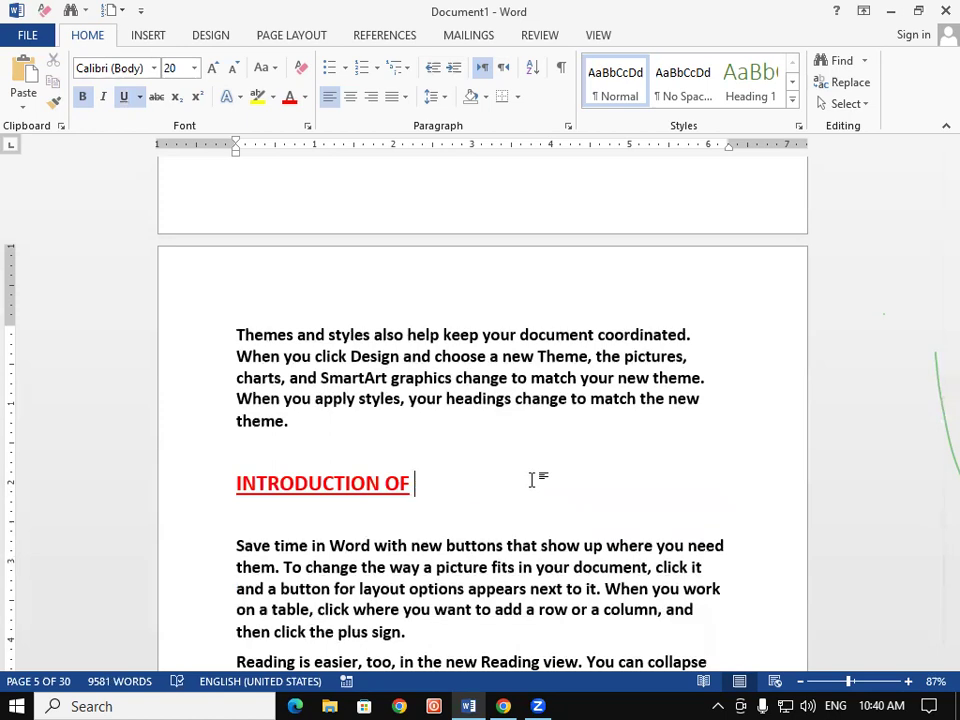
{"action": "type", "text": "m"}
{"action": "key", "text": "BackSpace"}
{"action": "type", "text": "MS O"}
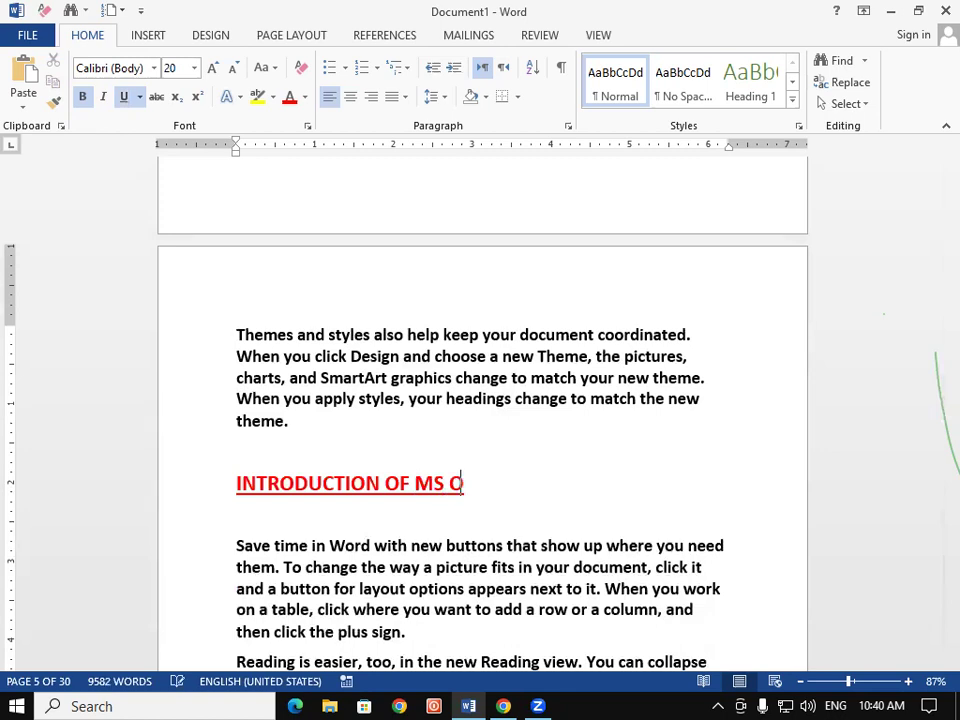
{"action": "type", "text": "FFICE"}
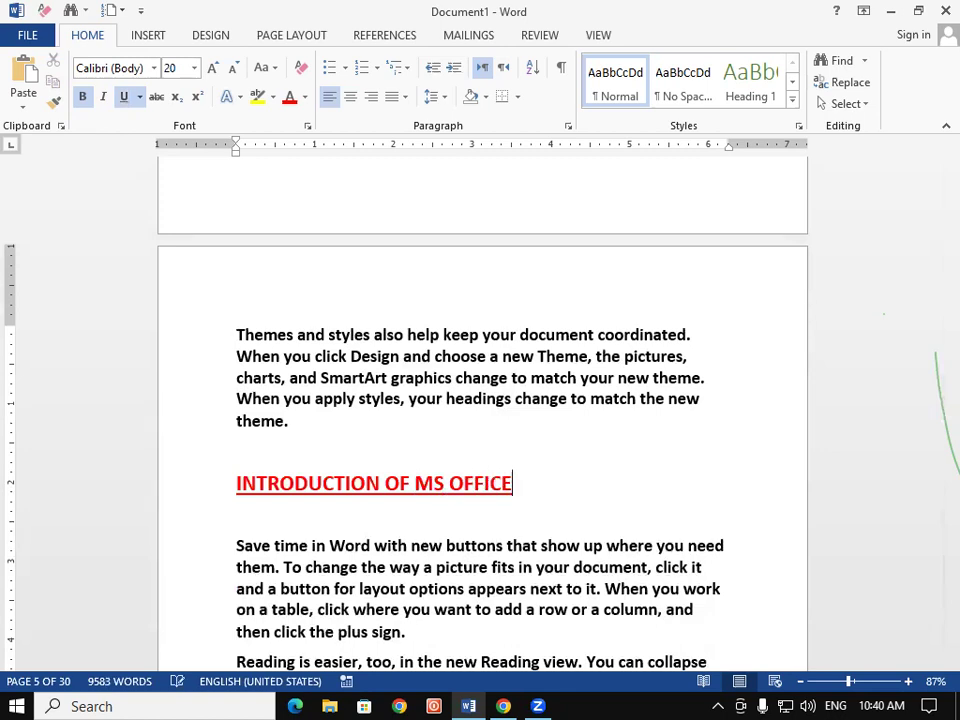
- Add an "MS OFFICE" subheading without underline below the "INTRODUCTION OF MS OFFICE" heading and indent it by one tab
{"action": "key", "text": "Return"}
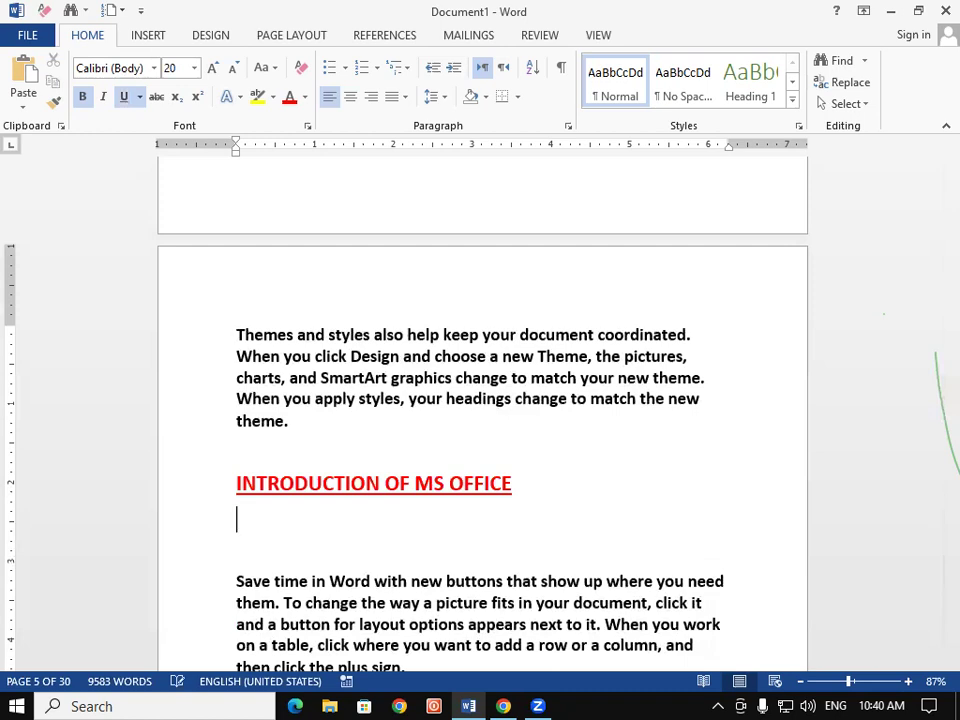
{"action": "key", "text": "ctrl+u"}
{"action": "type", "text": "MS O"}
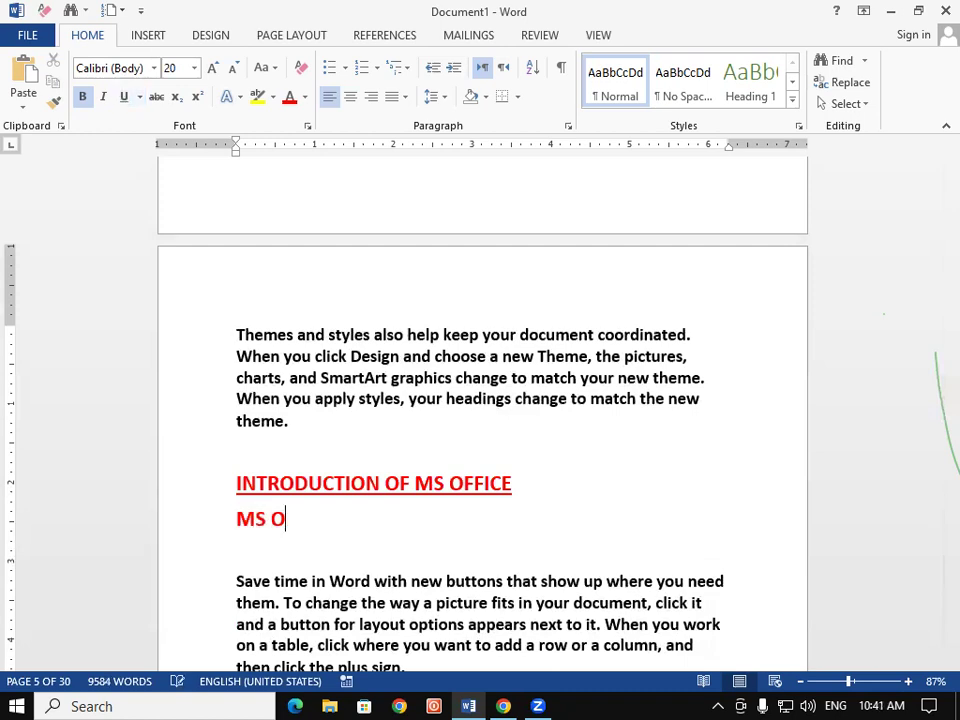
{"action": "type", "text": "FFICE"}
{"action": "left_click", "coordinate": [252, 518]}
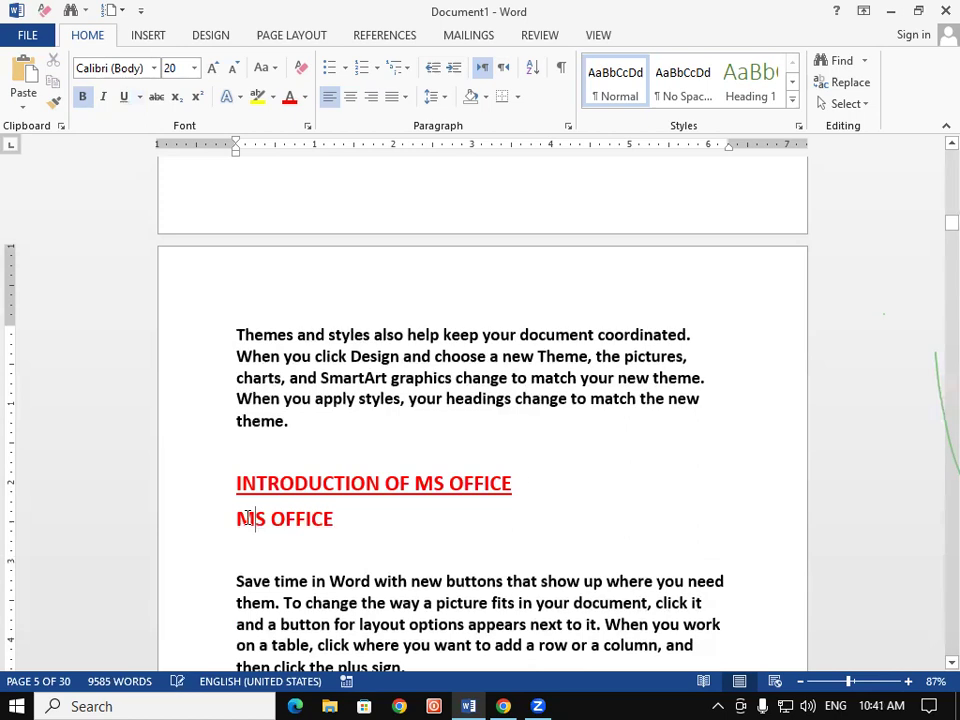
{"action": "left_click", "coordinate": [236, 518]}
{"action": "key", "text": "Tab"}
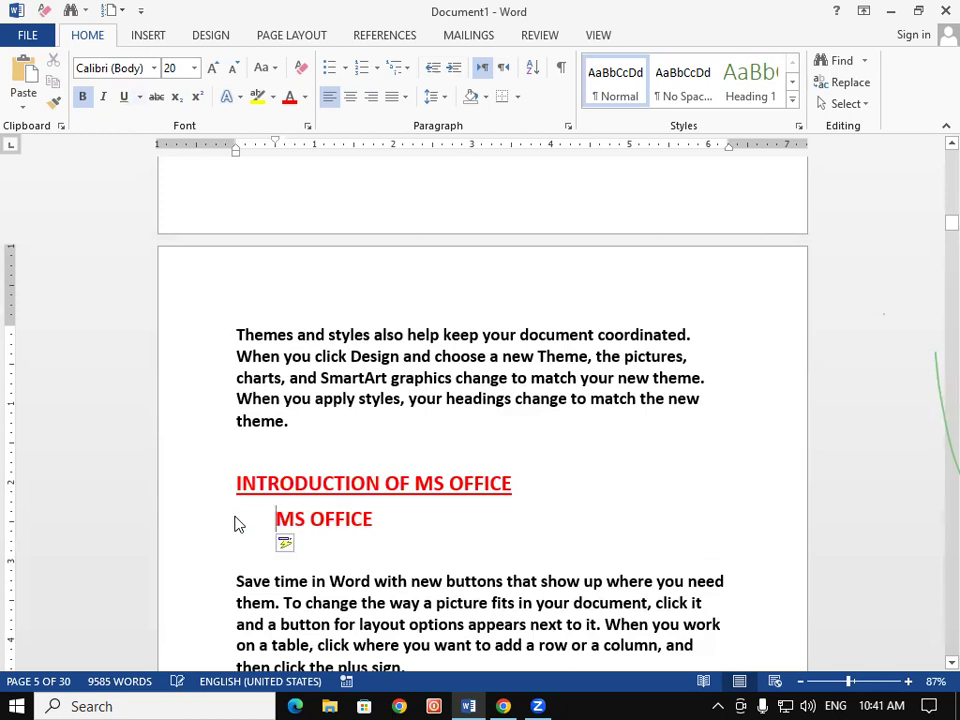
- Indent the "MS OFFICE" subheading one level further
{"action": "key", "text": "Tab"}
- Insert two empty lines after the paragraph ending "different galleries." atop page 8 and place a copy of the "INTRODUCTION OF COMPUTER" heading there
{"action": "left_click_drag", "start_coordinate": [934, 246], "coordinate": [926, 283]}
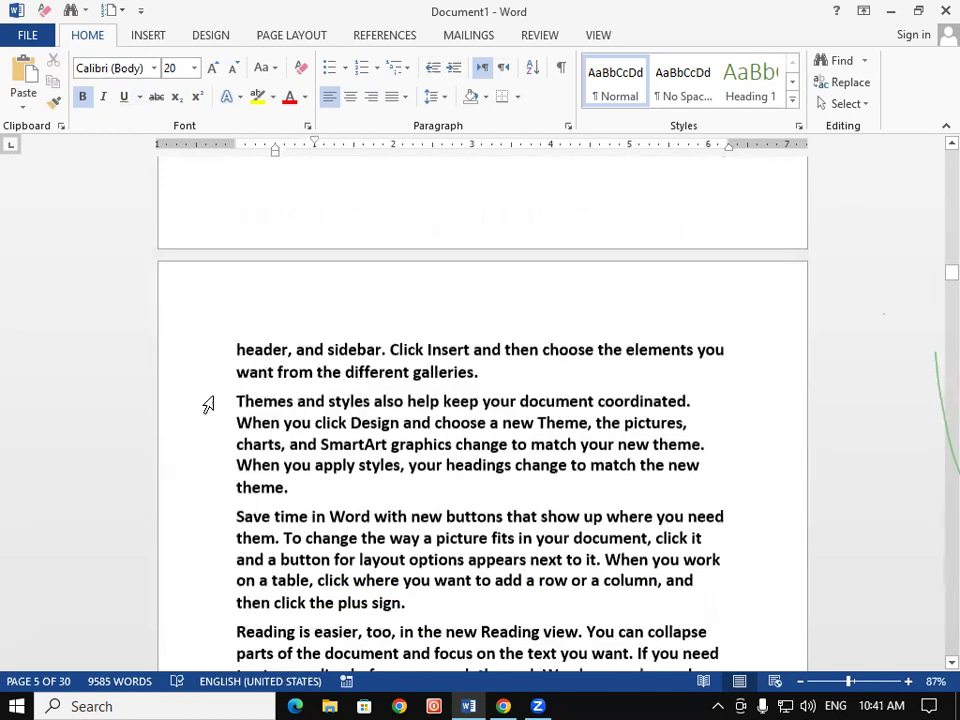
{"action": "left_click", "coordinate": [491, 369]}
{"action": "key", "text": "Return"}
{"action": "key", "text": "Return"}
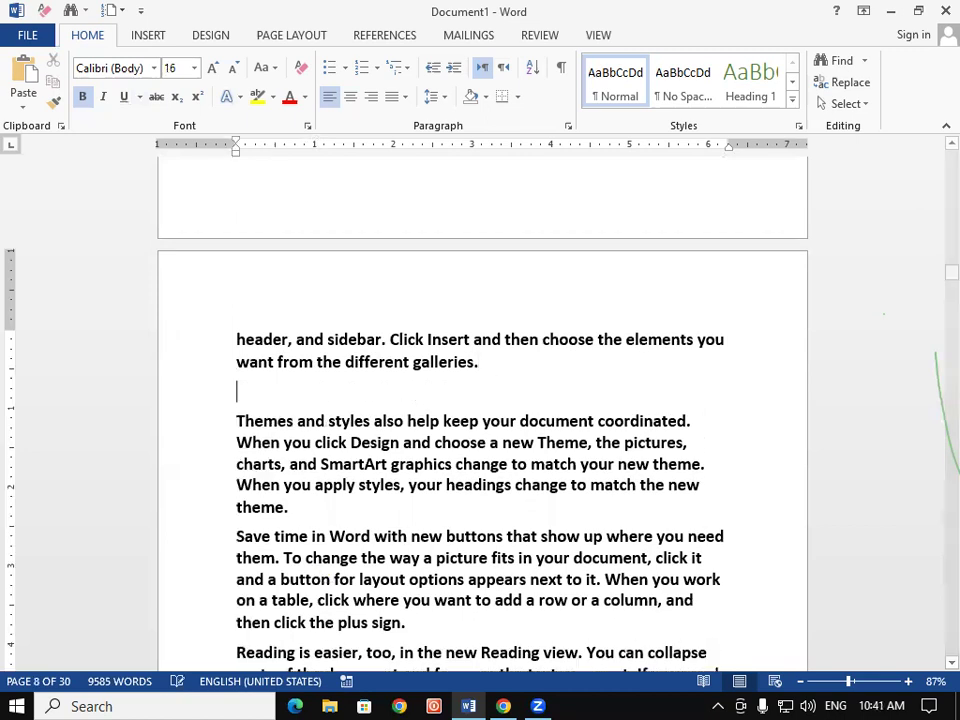
{"action": "type", "text": "INTRODUCTION OF COMPUTER"}
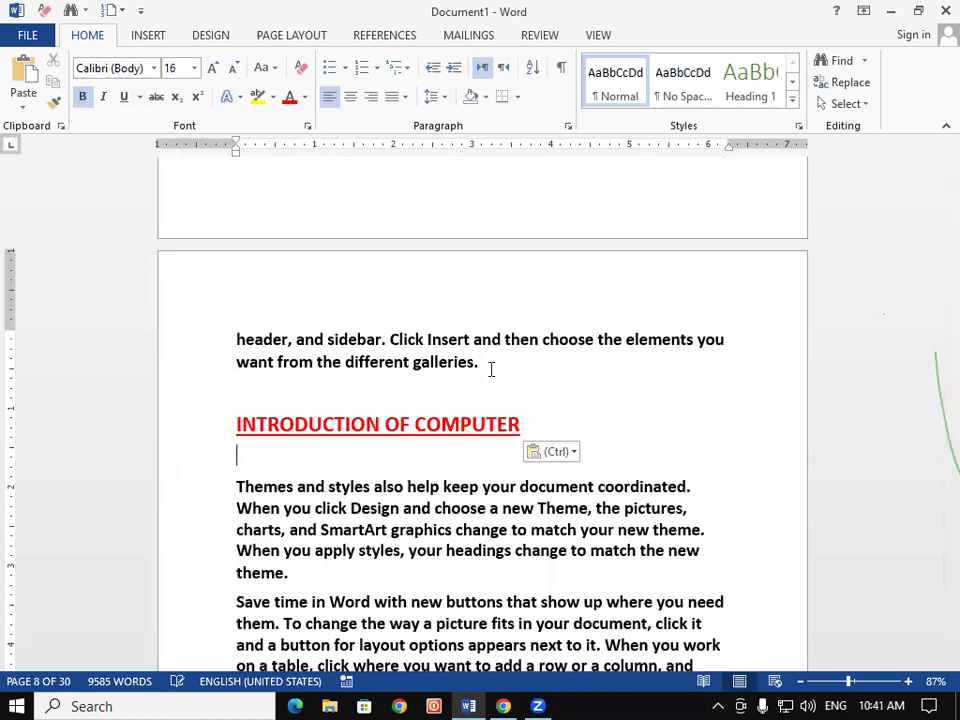
- Change the copied page 8 heading to "INTRODUCTION OF OUTPUT DEVICE"
{"action": "key", "text": "Left"}
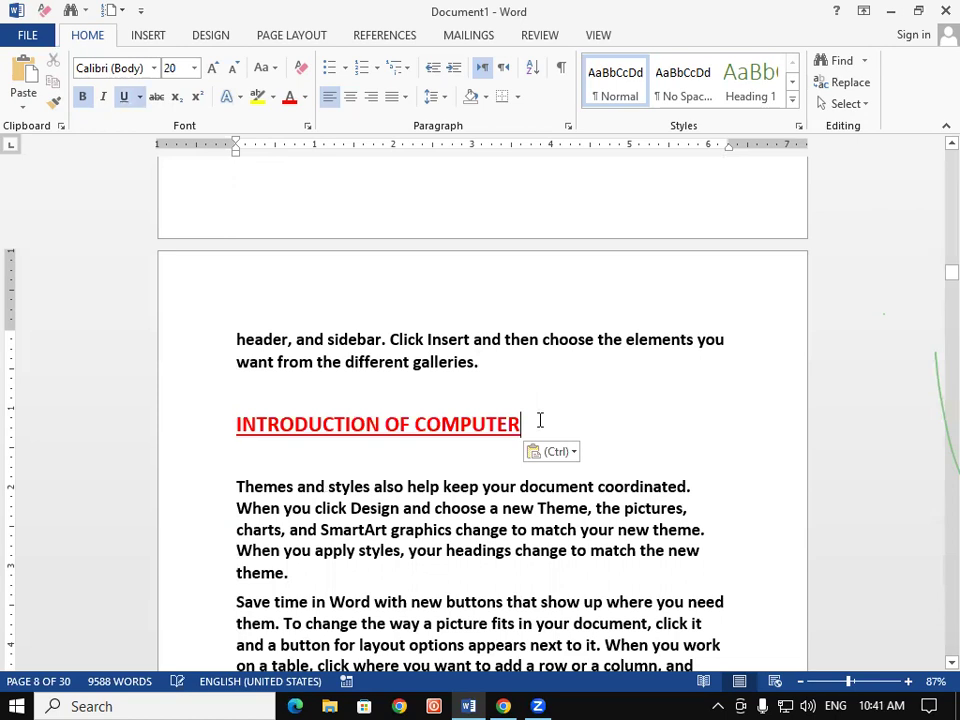
{"action": "key", "text": "BackSpace"}
{"action": "key", "text": "BackSpace"}
{"action": "key", "text": "BackSpace"}
{"action": "key", "text": "BackSpace"}
{"action": "key", "text": "BackSpace"}
{"action": "key", "text": "BackSpace"}
{"action": "key", "text": "BackSpace"}
{"action": "key", "text": "BackSpace"}
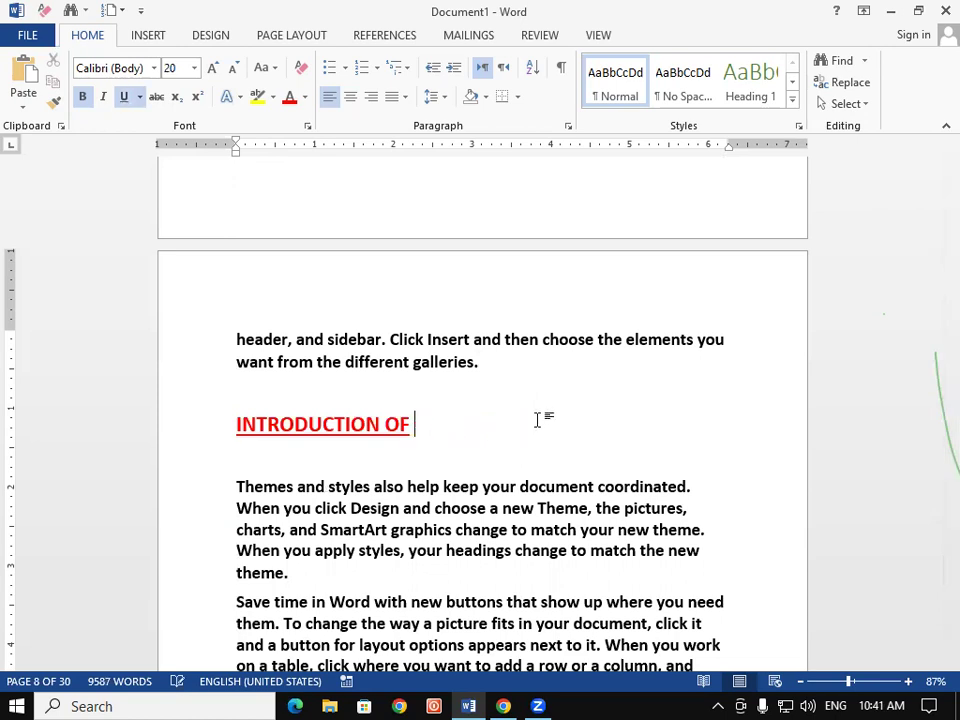
{"action": "type", "text": "OUN"}
{"action": "key", "text": "BackSpace"}
{"action": "type", "text": "TPUT"}
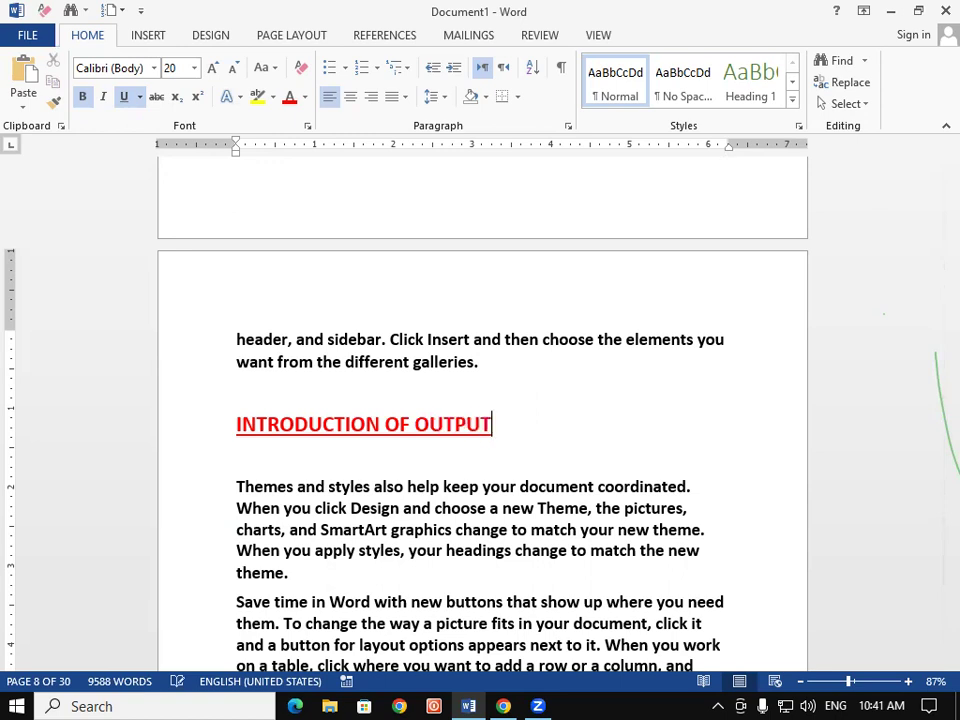
{"action": "type", "text": " DEVICE"}
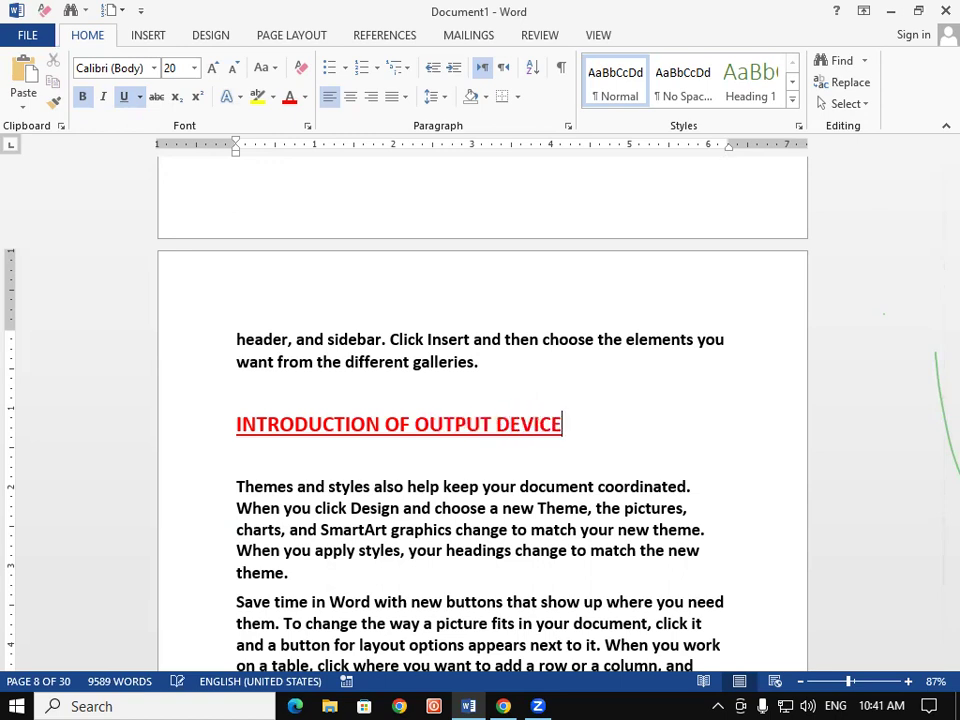
- Add an "OUTPUT DEVICE" subheading, indented by one tab and with its text not underlined, below the "INTRODUCTION OF OUTPUT DEVICE" heading
{"action": "key", "text": "Return"}
{"action": "key", "text": "Tab"}
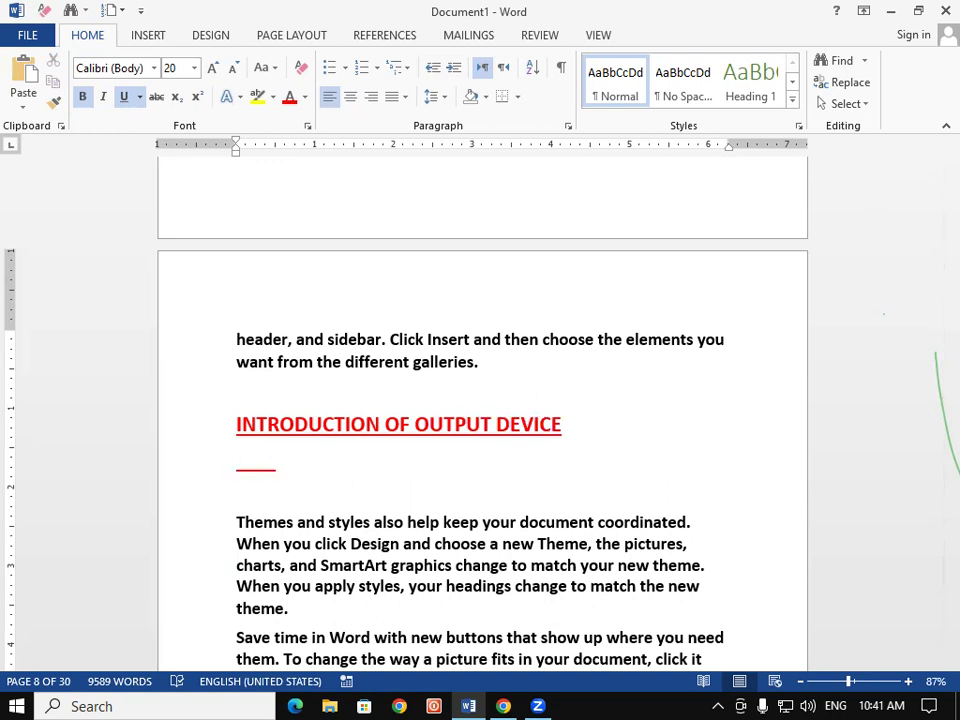
{"action": "key", "text": "ctrl+u"}
{"action": "type", "text": "O"}
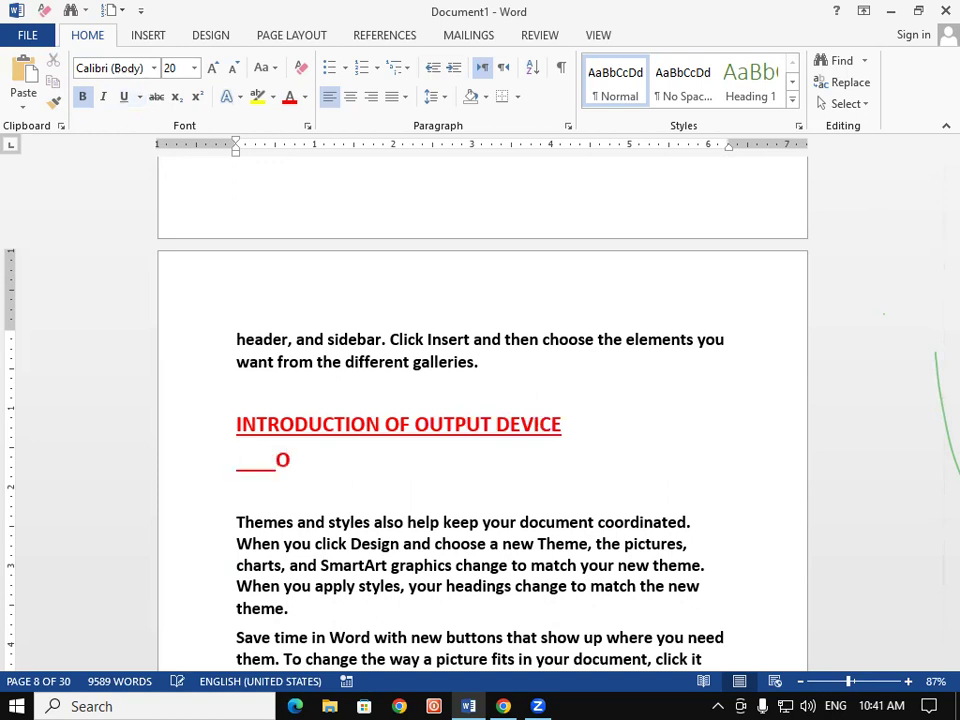
{"action": "type", "text": "UTPUT"}
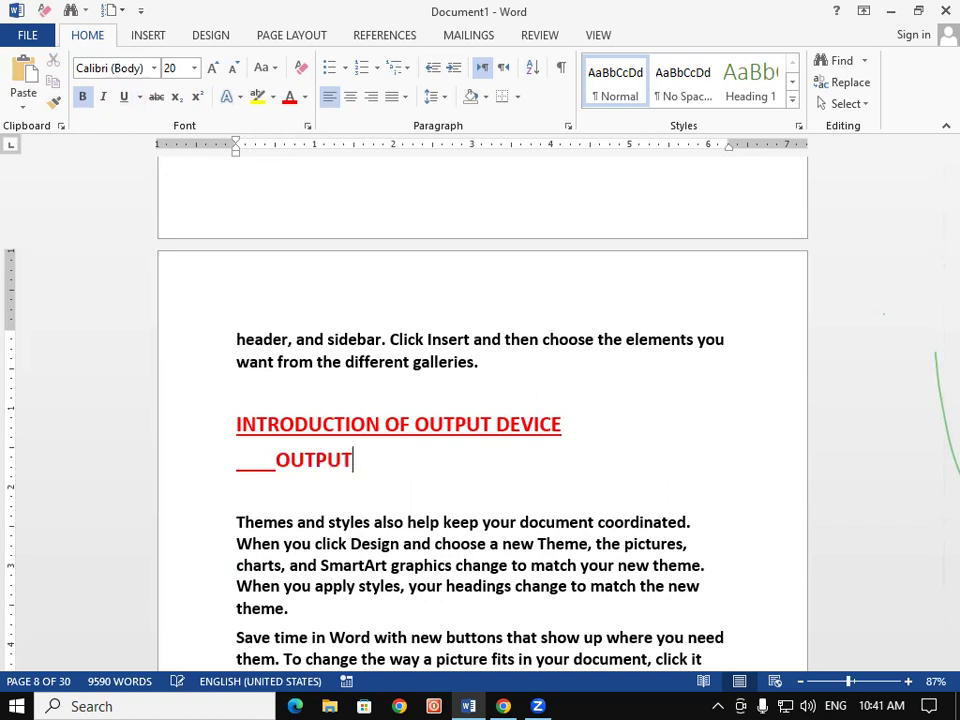
{"action": "type", "text": " DEVICE"}
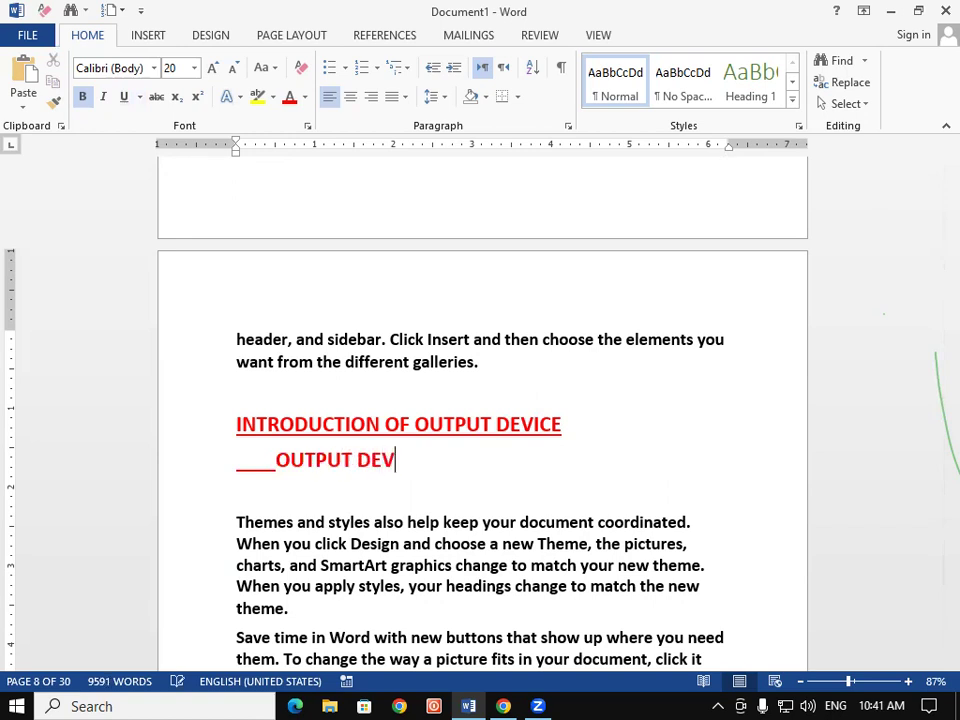
- Remove the underline from the tab space before "OUTPUT DEVICE" and delete the empty line below that subheading
{"action": "left_click", "coordinate": [277, 460]}
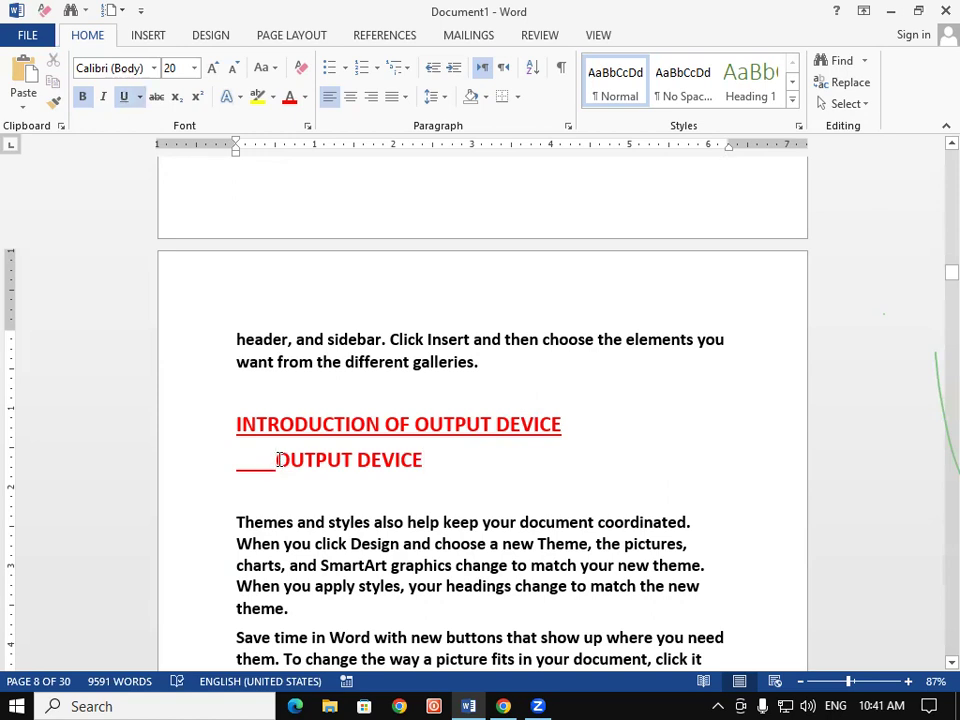
{"action": "key", "text": "shift+Home"}
{"action": "key", "text": "shift+Left"}
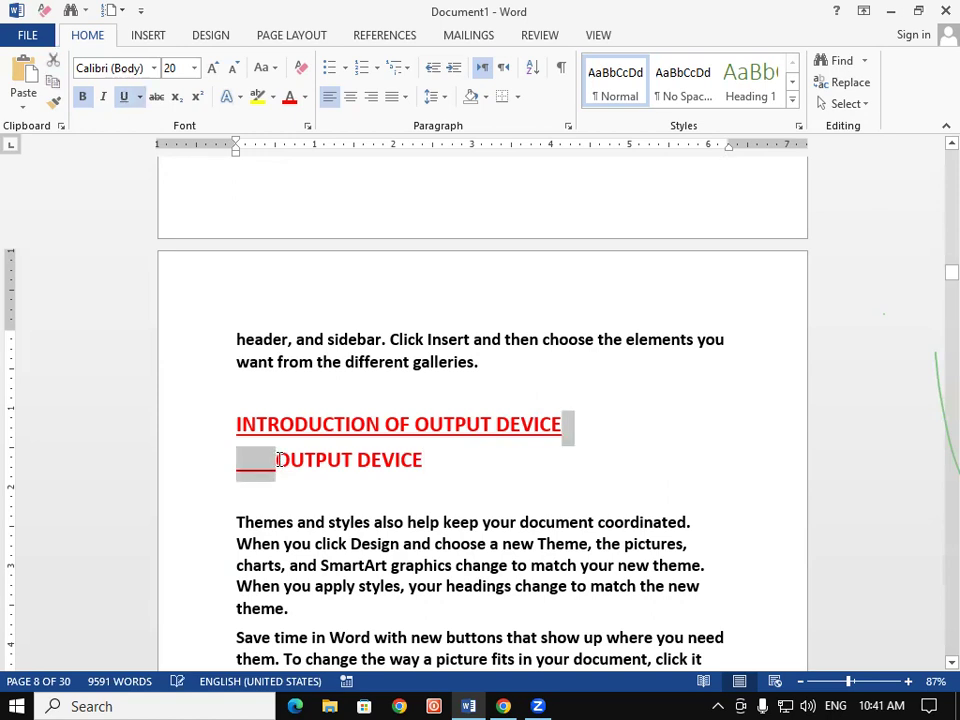
{"action": "key", "text": "ctrl+u"}
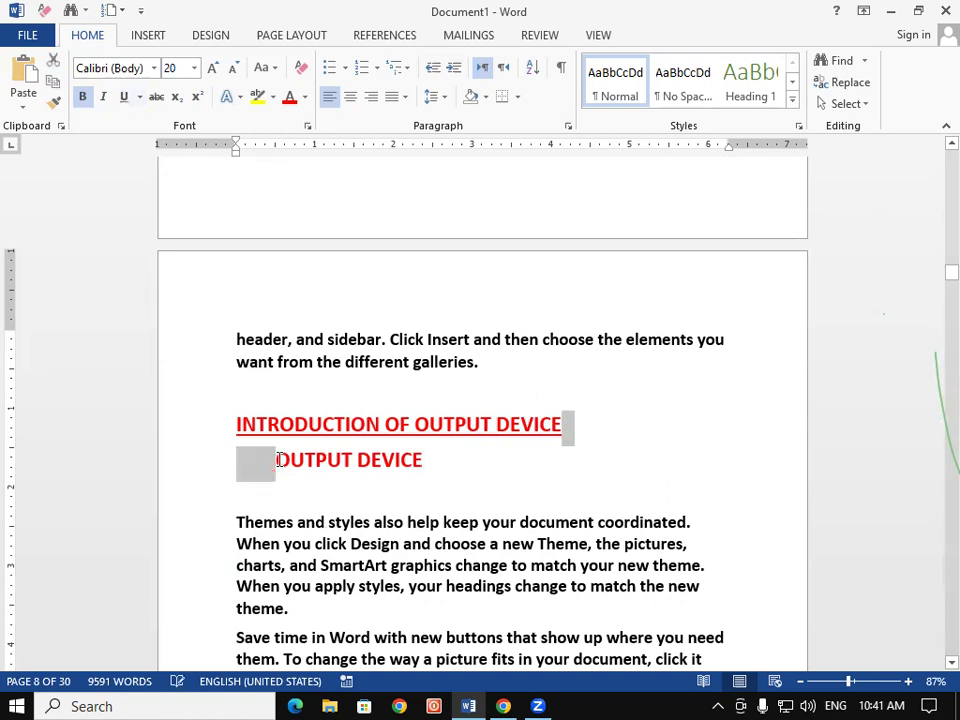
{"action": "left_click", "coordinate": [297, 522]}
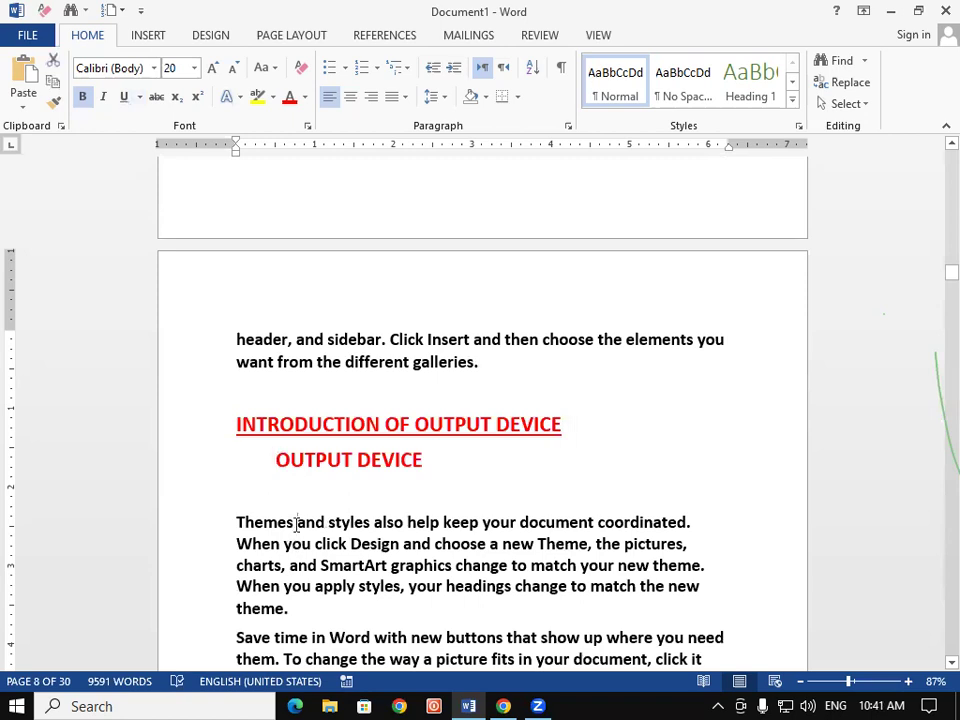
{"action": "left_click", "coordinate": [236, 521]}
{"action": "key", "text": "BackSpace"}
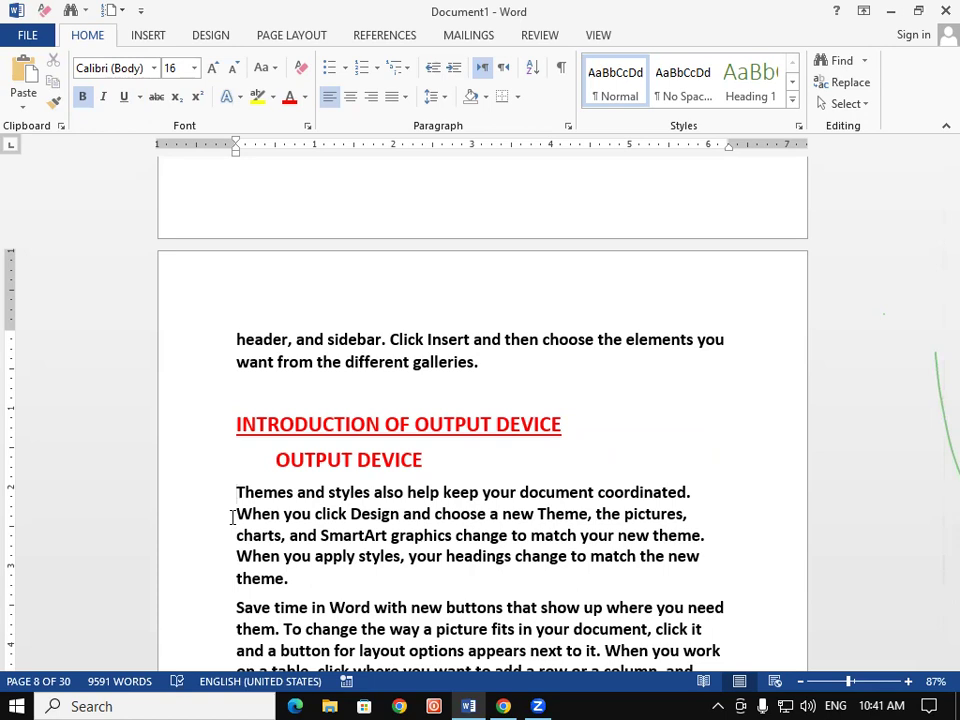
- Add the "INTRODUCTION OF COMPUTER" heading on page 1 to the table of contents as Level 1
{"action": "key", "text": "ctrl+Home"}
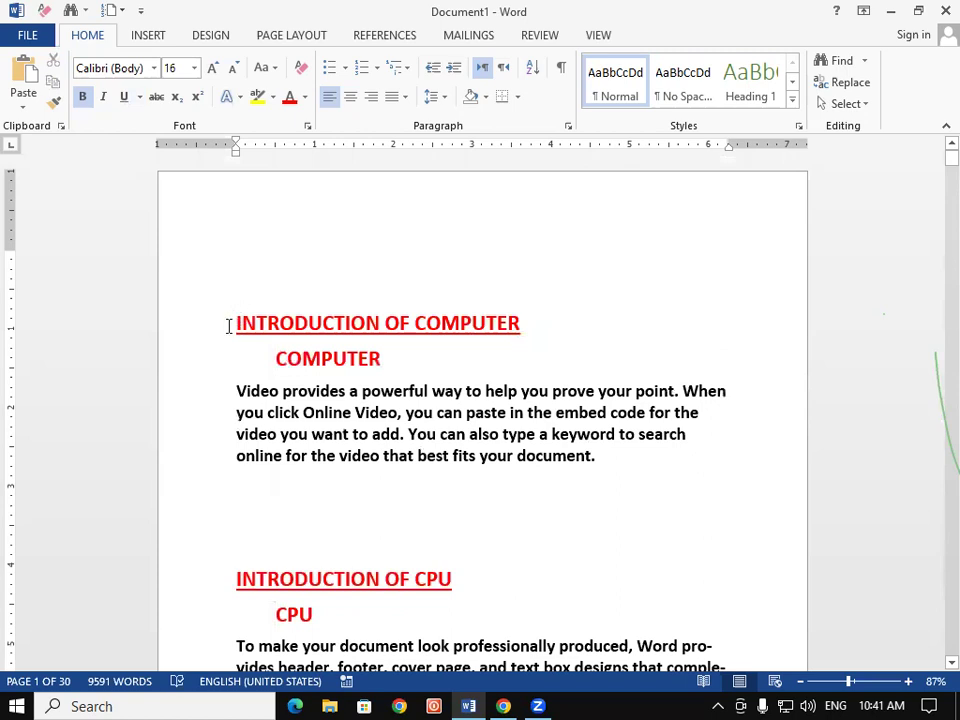
{"action": "left_click_drag", "start_coordinate": [231, 324], "coordinate": [560, 362]}
{"action": "scroll", "coordinate": [566, 592], "scroll_direction": "down", "scroll_amount": 1}
{"action": "left_click", "coordinate": [499, 506]}
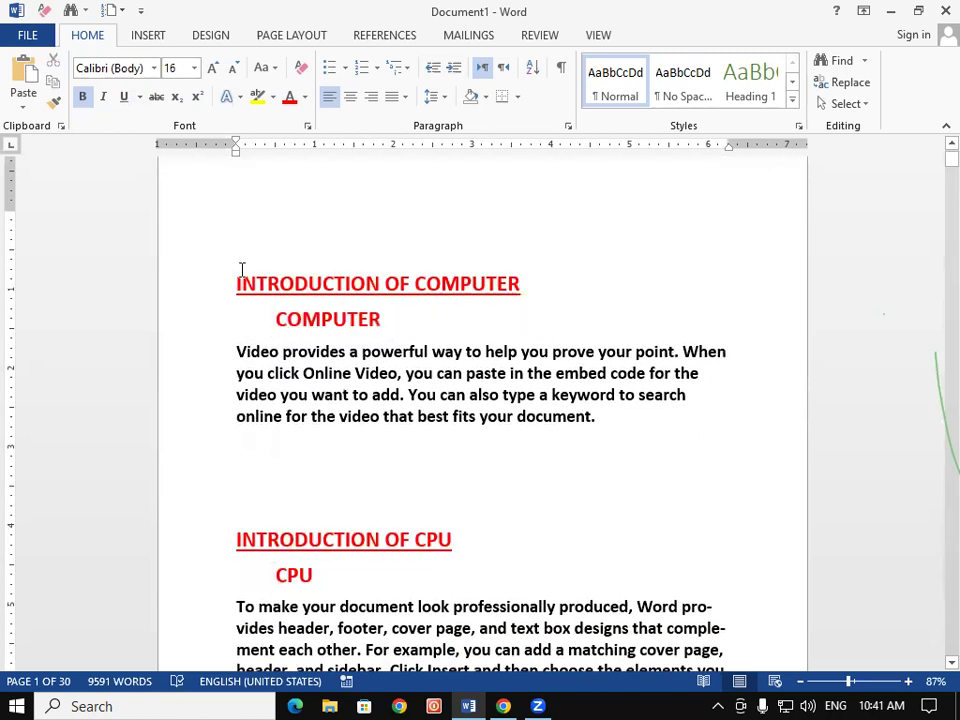
{"action": "left_click_drag", "start_coordinate": [234, 285], "coordinate": [501, 279]}
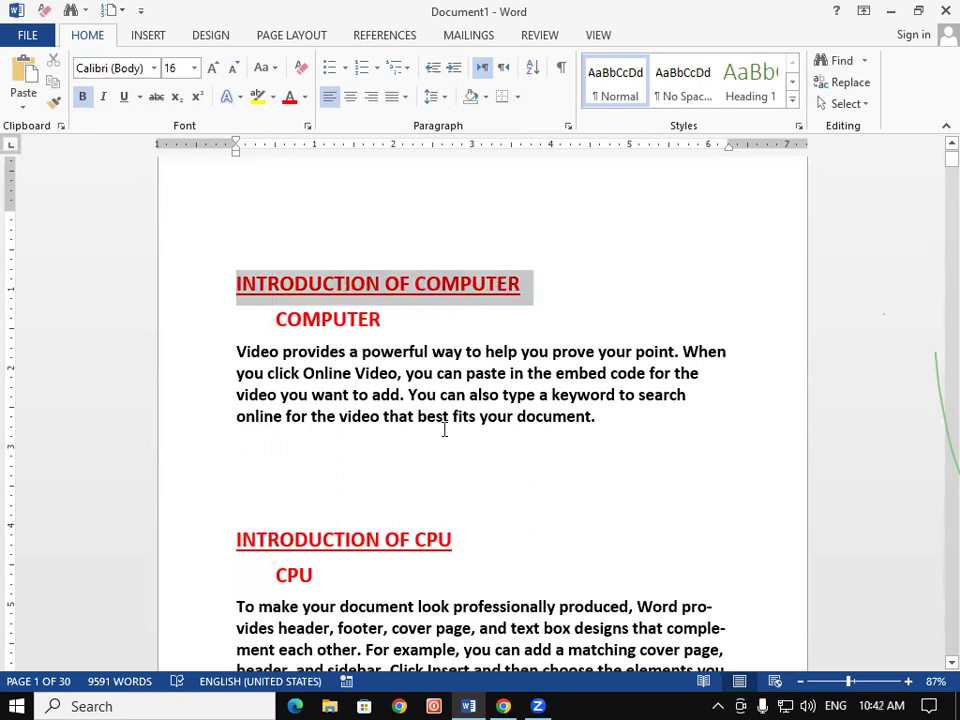
{"action": "left_click", "coordinate": [388, 36]}
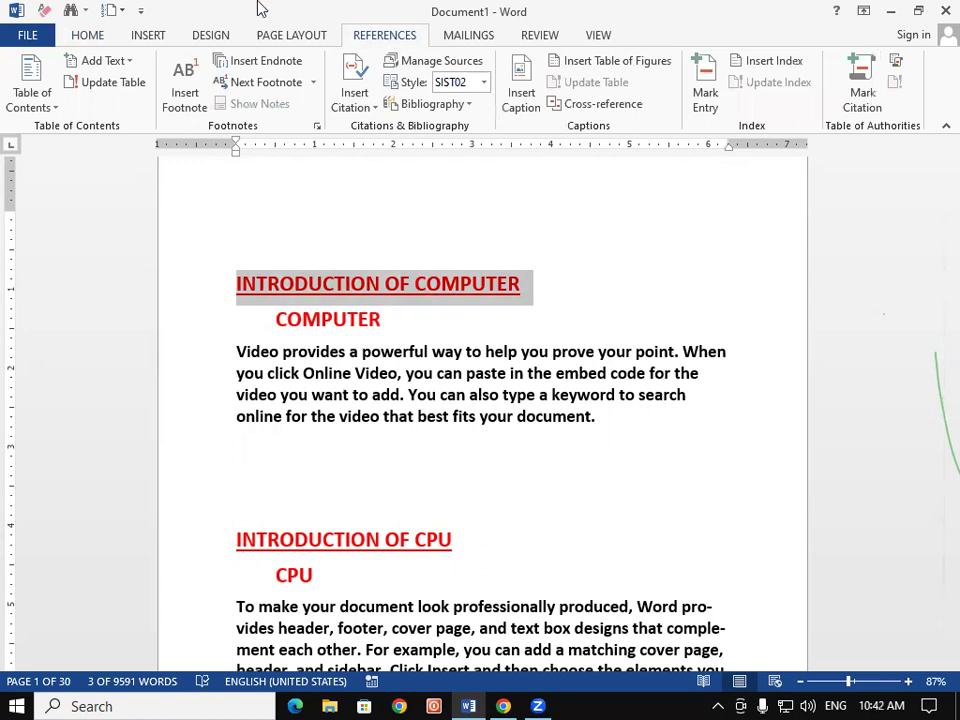
{"action": "left_click", "coordinate": [93, 62]}
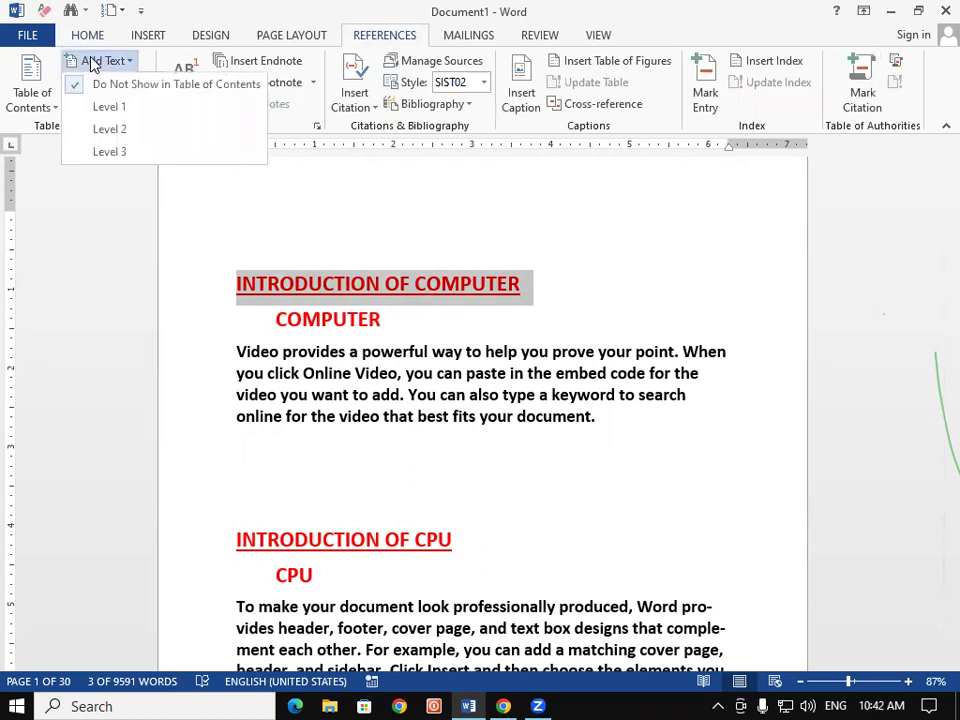
{"action": "left_click", "coordinate": [132, 108]}
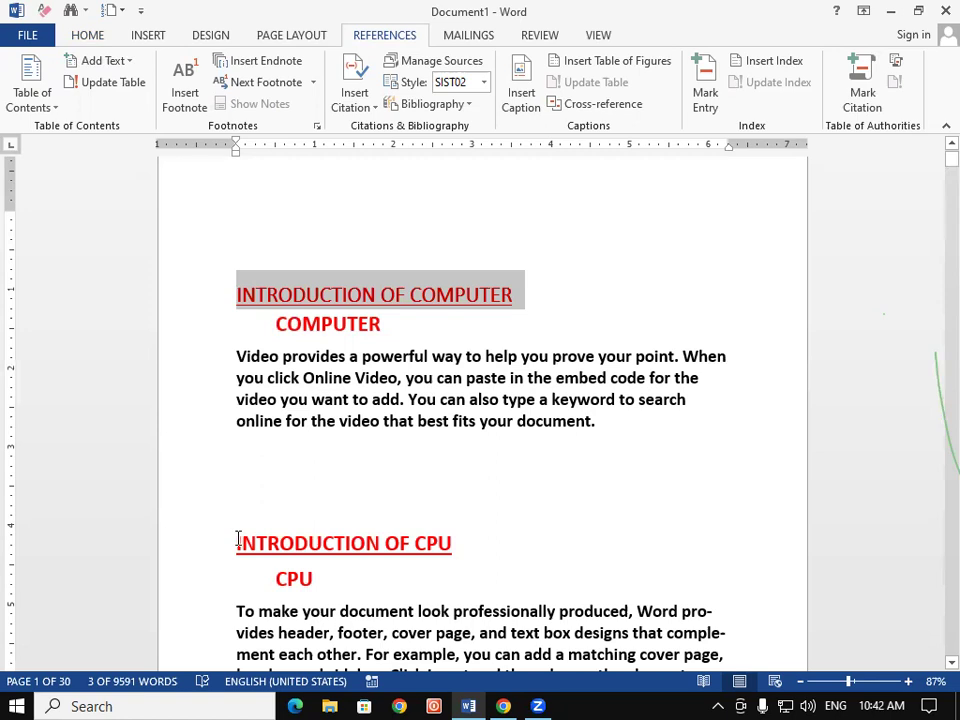
- Add the "INTRODUCTION OF CPU" heading to the table of contents as Level 2
{"action": "left_click_drag", "start_coordinate": [238, 542], "coordinate": [458, 543]}
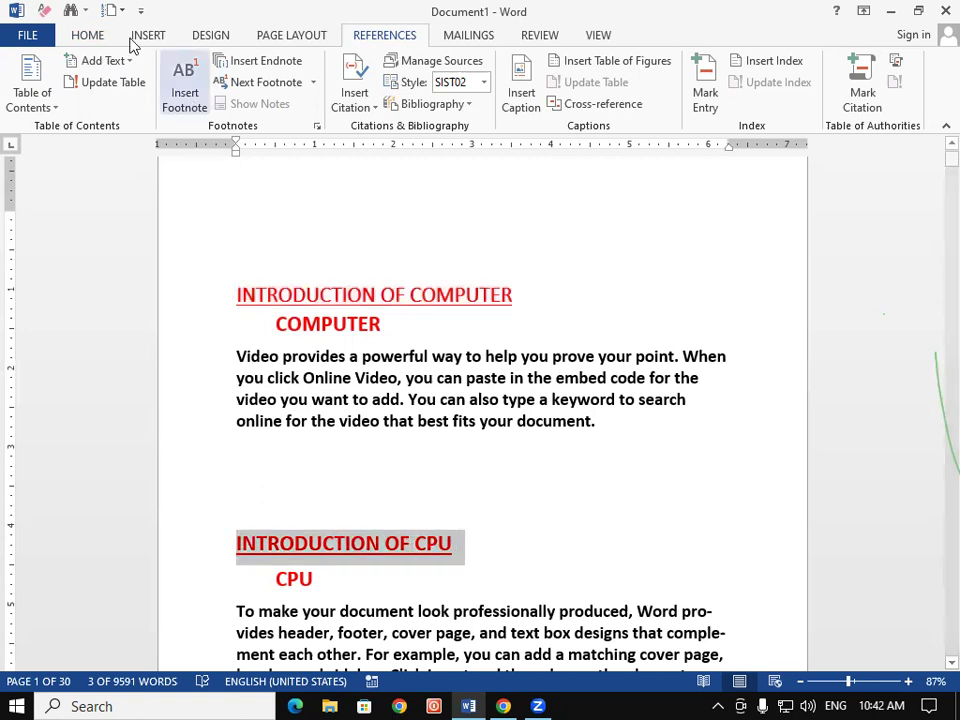
{"action": "left_click", "coordinate": [108, 62]}
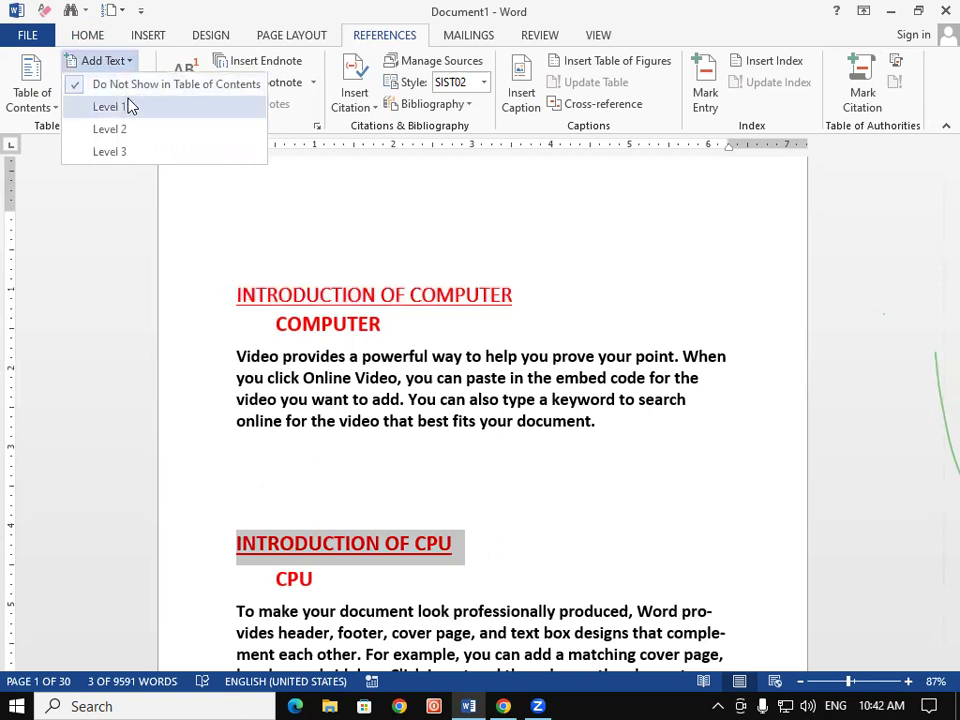
{"action": "left_click", "coordinate": [128, 129]}
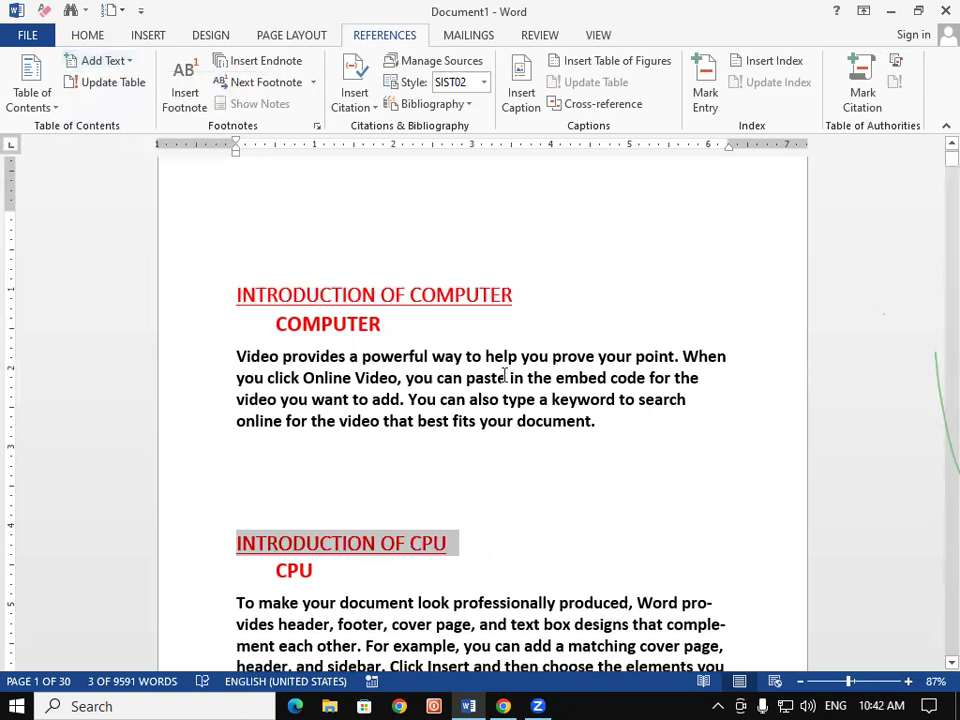
- Add the "INTRODUCTION OF MEMORY" heading on page 2 to the table of contents as Level 1
{"action": "scroll", "coordinate": [505, 374], "scroll_direction": "up", "scroll_amount": 2}
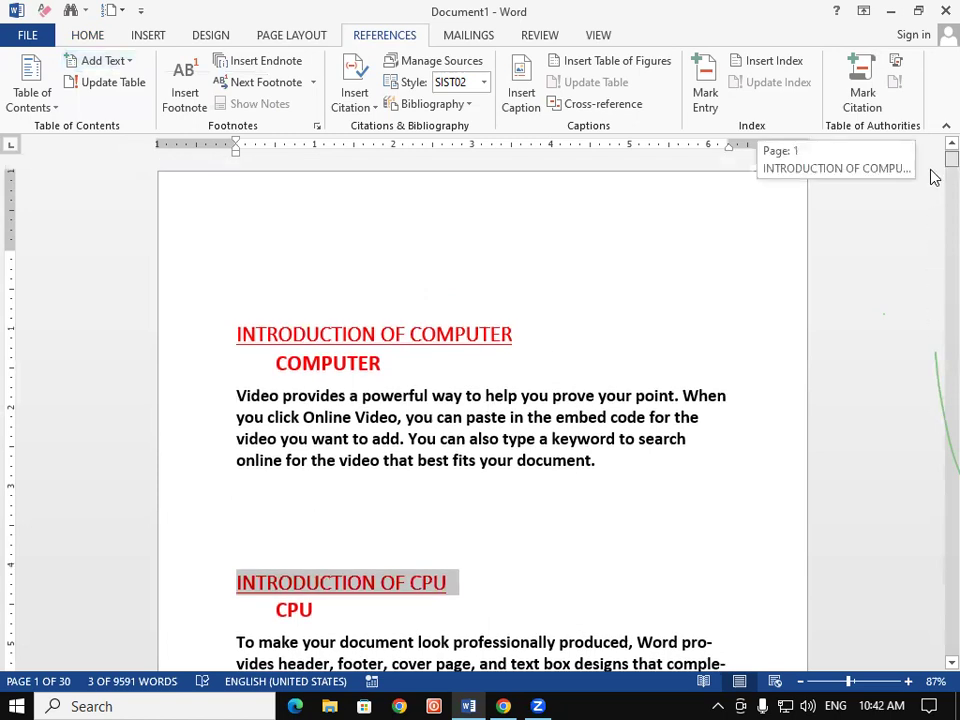
{"action": "scroll", "coordinate": [934, 177], "scroll_direction": "down", "scroll_amount": 10}
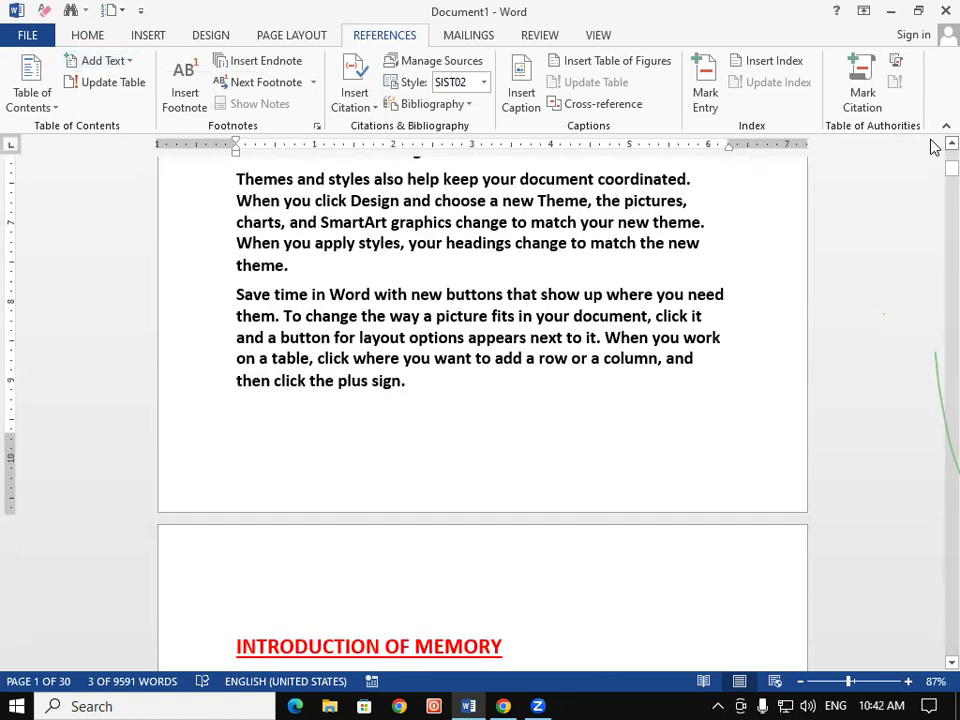
{"action": "scroll", "coordinate": [934, 177], "scroll_direction": "up", "scroll_amount": 3}
{"action": "scroll", "coordinate": [930, 148], "scroll_direction": "up", "scroll_amount": 4}
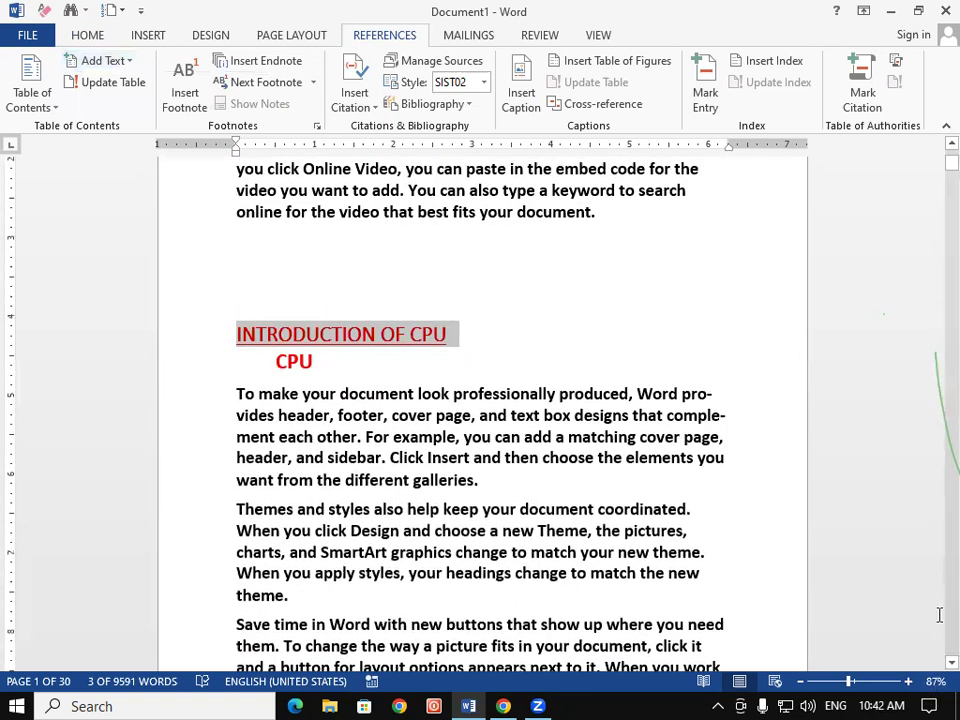
{"action": "scroll", "coordinate": [933, 675], "scroll_direction": "down", "scroll_amount": 3}
{"action": "scroll", "coordinate": [934, 668], "scroll_direction": "down", "scroll_amount": 10}
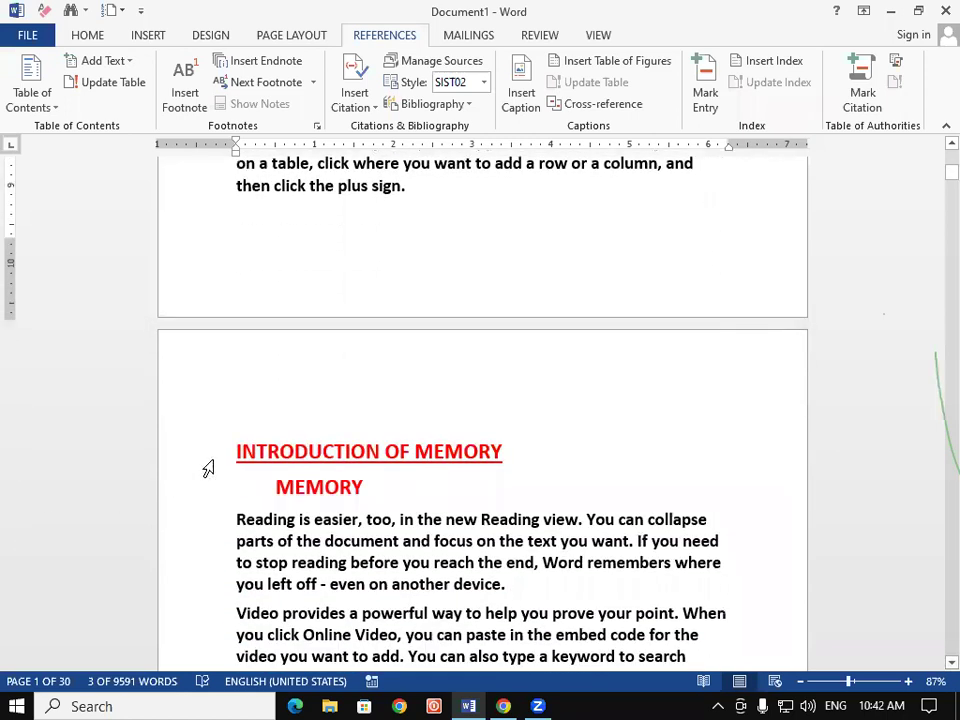
{"action": "left_click_drag", "start_coordinate": [228, 452], "coordinate": [505, 448]}
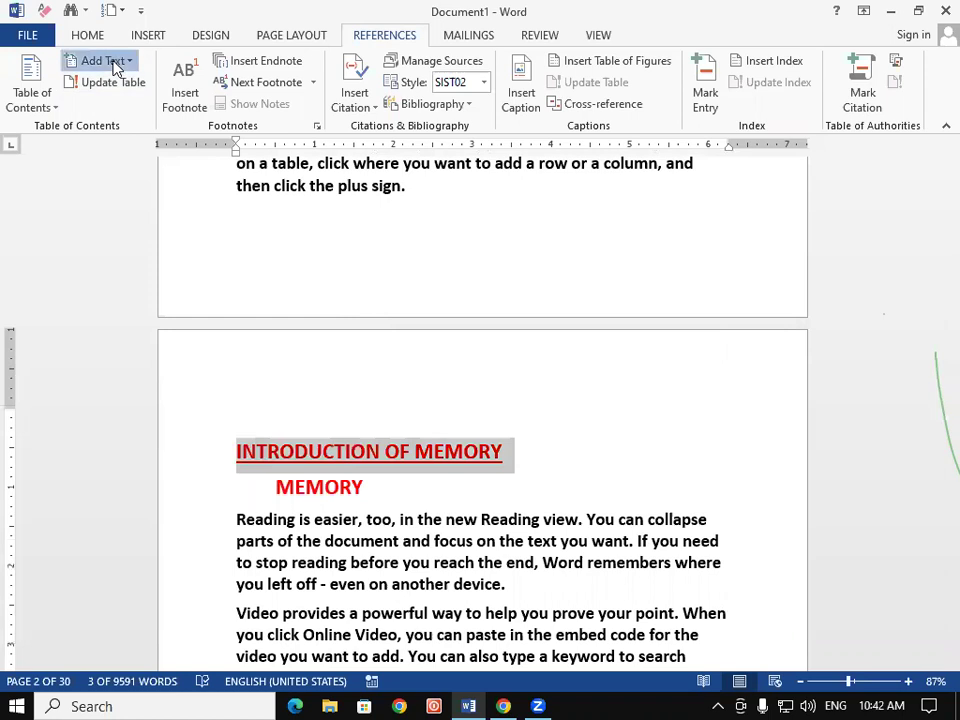
{"action": "left_click", "coordinate": [106, 61]}
{"action": "left_click", "coordinate": [122, 106]}
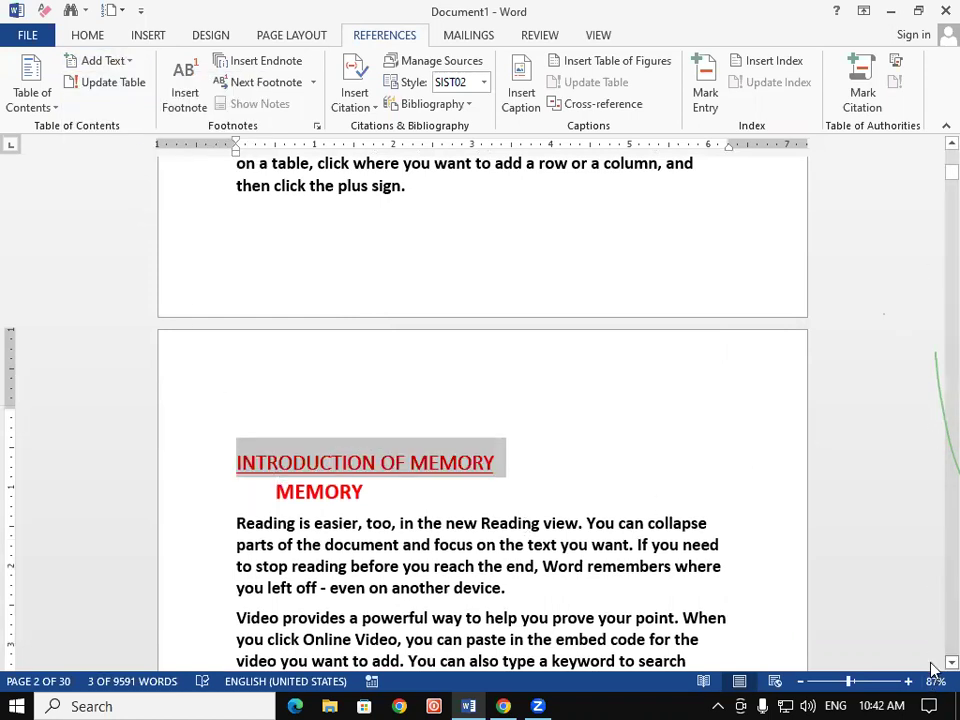
- Add the "ABOUT MONITOR" heading on page 2 to the table of contents as Level 1
{"action": "scroll", "coordinate": [932, 668], "scroll_direction": "down", "scroll_amount": 6}
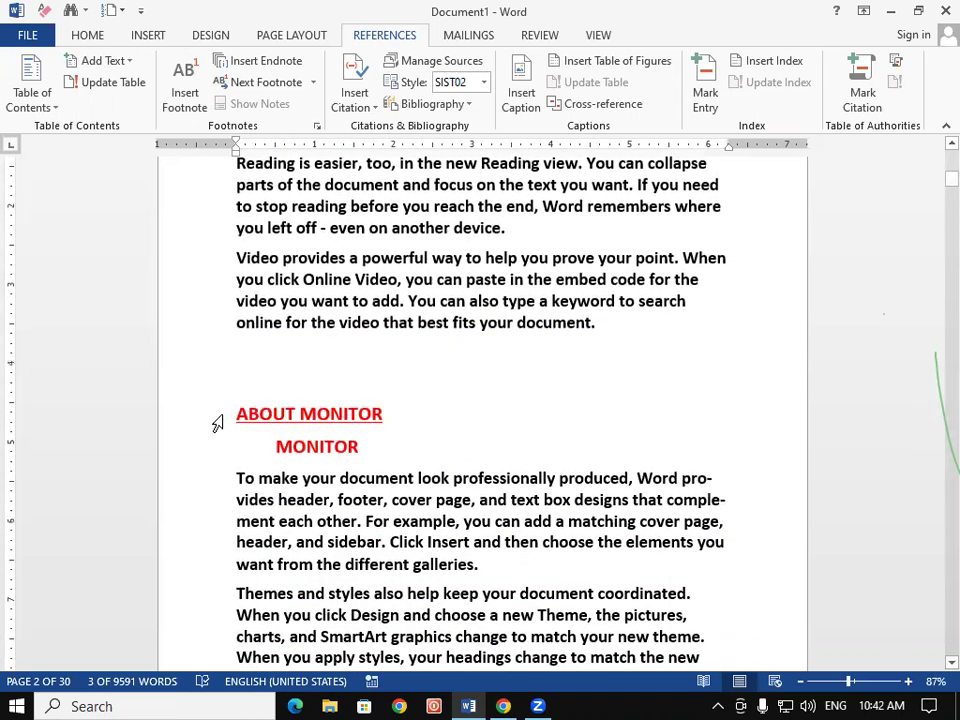
{"action": "left_click_drag", "start_coordinate": [236, 413], "coordinate": [392, 413]}
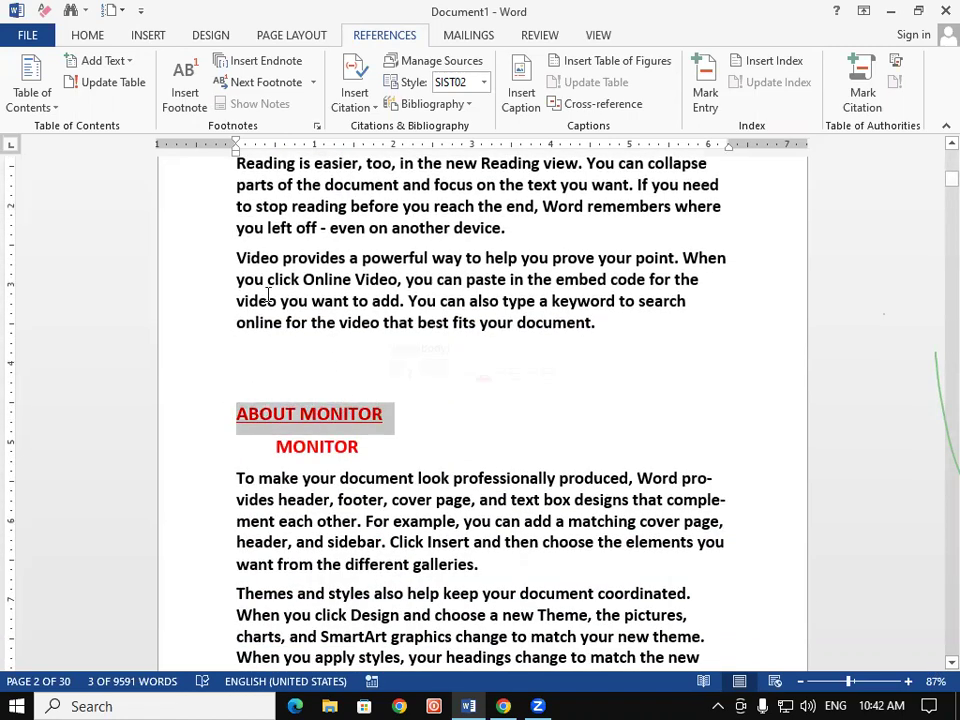
{"action": "left_click", "coordinate": [104, 61]}
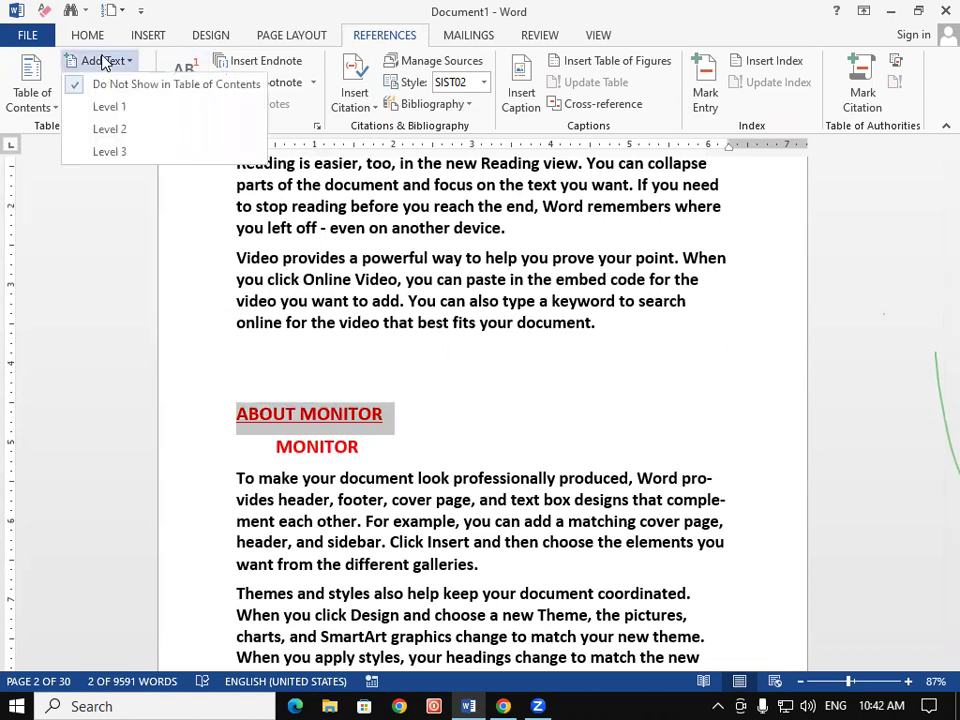
{"action": "left_click", "coordinate": [109, 107]}
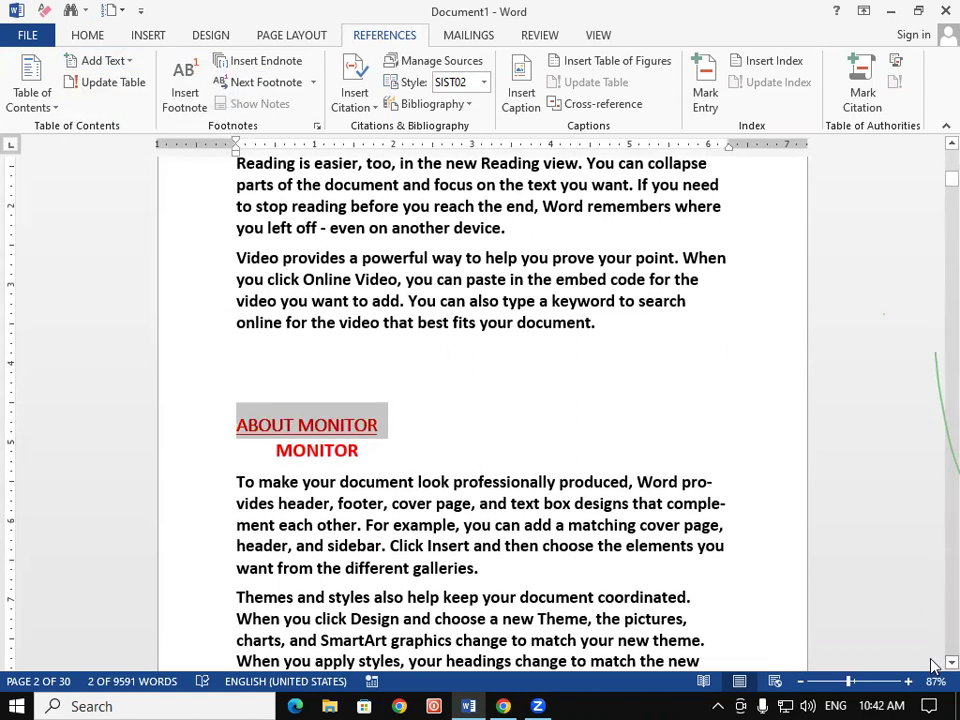
- Add the "INTRODUCTION OF PRINTER" heading on page 4 to the table of contents as Level 1
{"action": "scroll", "coordinate": [933, 665], "scroll_direction": "down", "scroll_amount": 6}
{"action": "scroll", "coordinate": [933, 665], "scroll_direction": "down", "scroll_amount": 10}
{"action": "scroll", "coordinate": [933, 665], "scroll_direction": "down", "scroll_amount": 9}
{"action": "scroll", "coordinate": [933, 665], "scroll_direction": "down", "scroll_amount": 5}
{"action": "left_click_drag", "start_coordinate": [239, 443], "coordinate": [505, 442]}
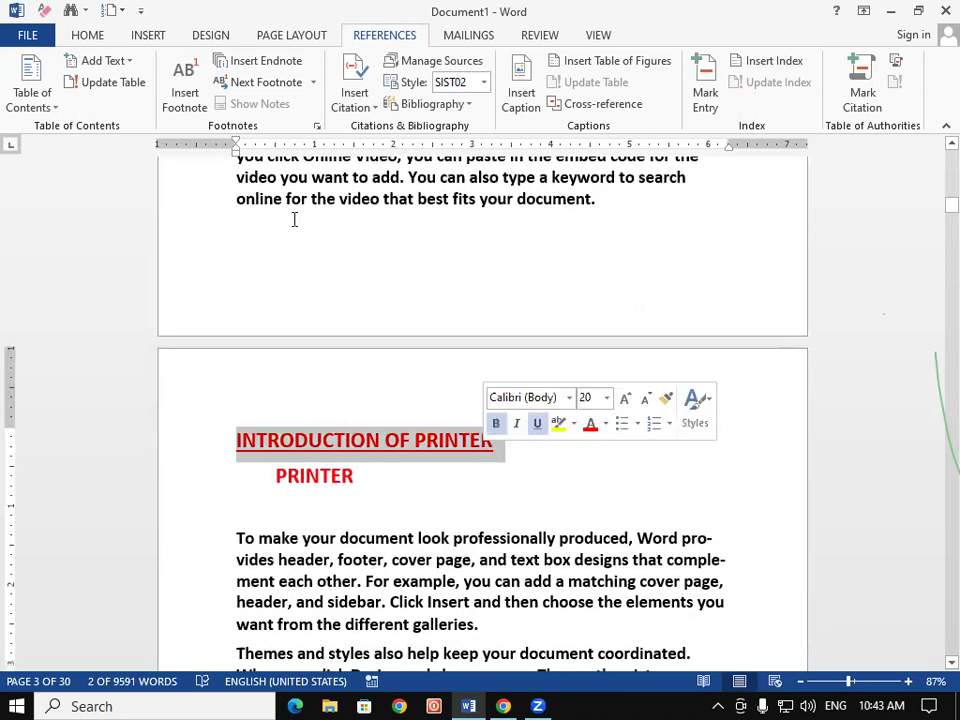
{"action": "left_click", "coordinate": [125, 60]}
{"action": "left_click", "coordinate": [120, 105]}
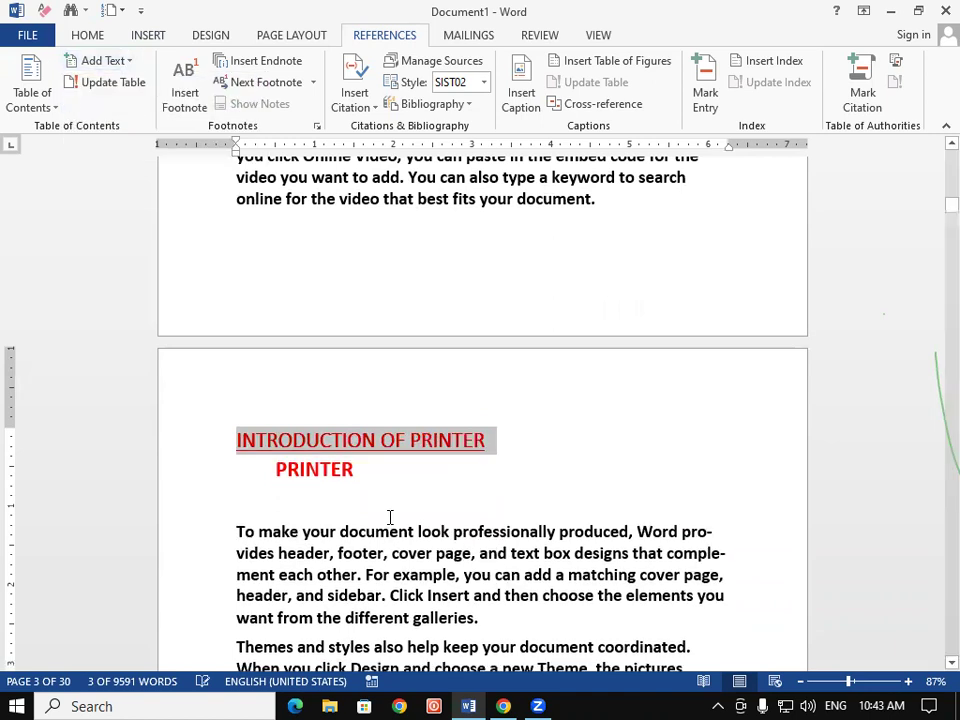
- Add the "INTRODUCTION OF MS OFFICE" heading on page 5 to the table of contents as Level 1
{"action": "scroll", "coordinate": [600, 508], "scroll_direction": "down", "scroll_amount": 1}
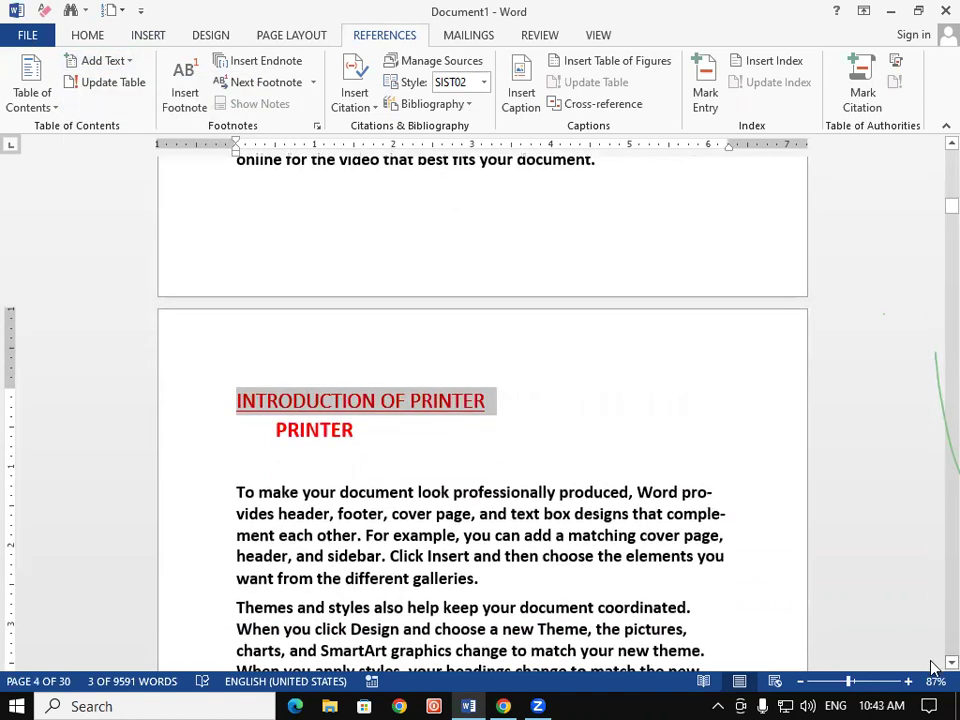
{"action": "scroll", "coordinate": [930, 668], "scroll_direction": "down", "scroll_amount": 5}
{"action": "scroll", "coordinate": [930, 668], "scroll_direction": "down", "scroll_amount": 8}
{"action": "scroll", "coordinate": [930, 668], "scroll_direction": "down", "scroll_amount": 5}
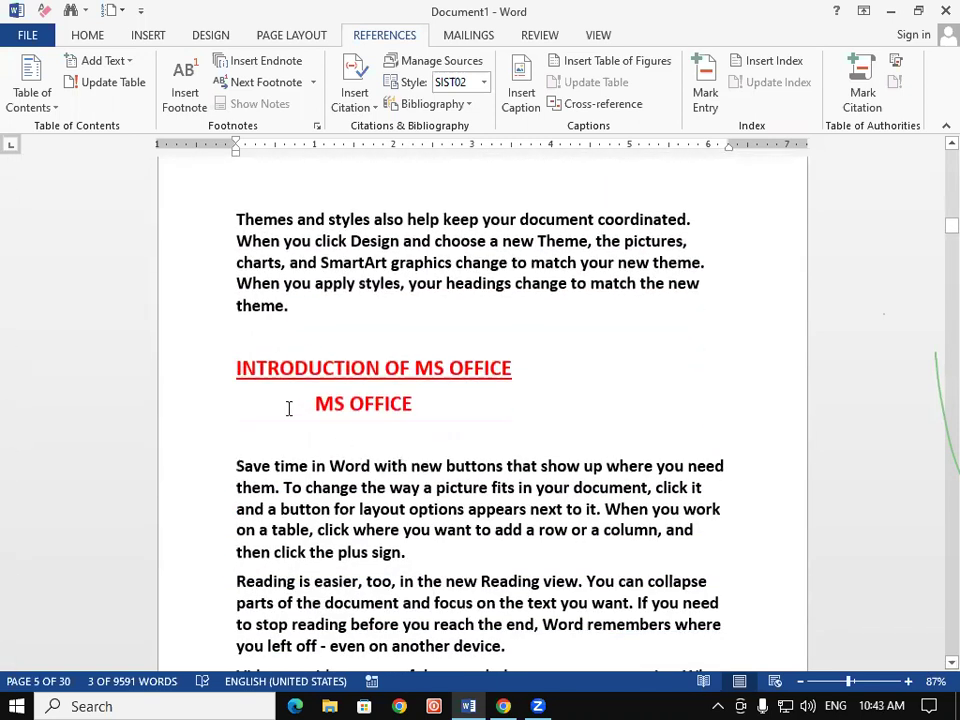
{"action": "left_click_drag", "start_coordinate": [236, 368], "coordinate": [523, 377]}
{"action": "left_click", "coordinate": [84, 64]}
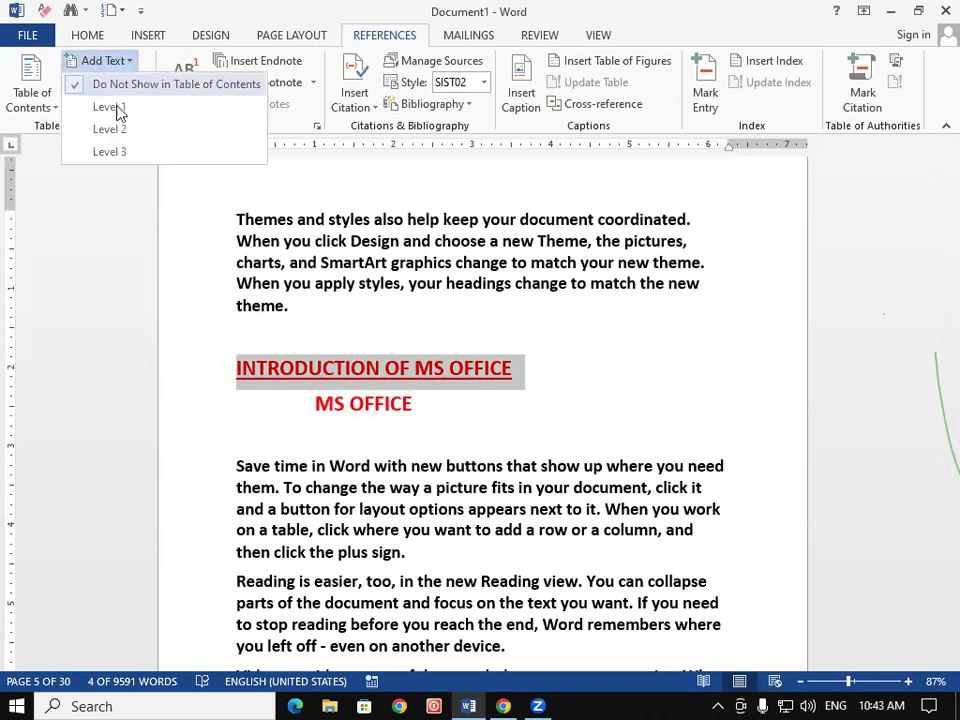
{"action": "left_click", "coordinate": [108, 105]}
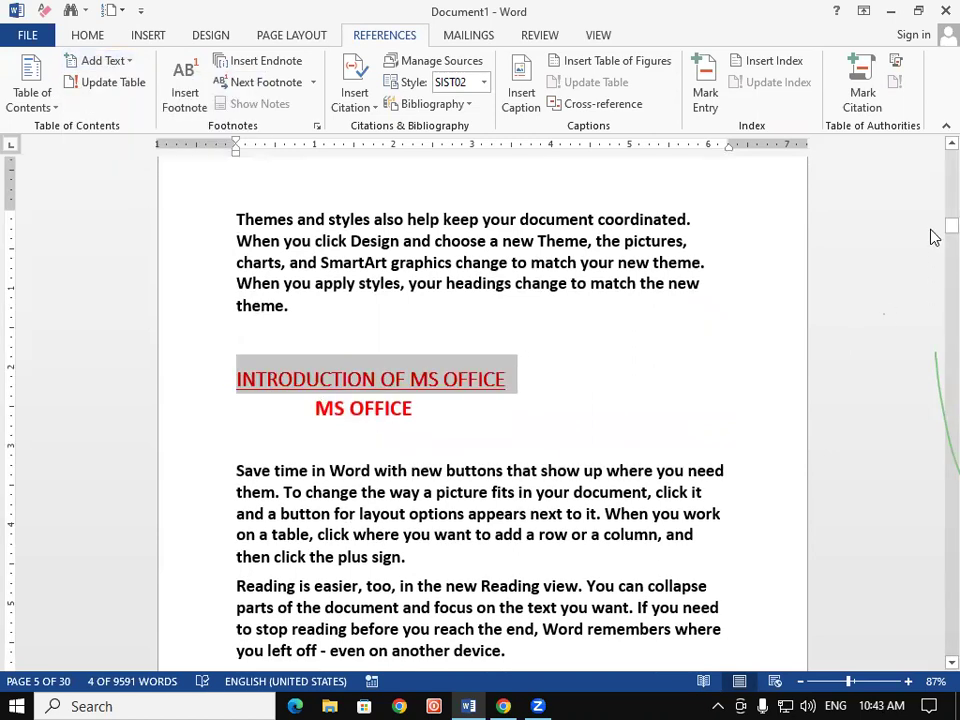
- Add the "INTRODUCTION OF OUTPUT DEVICE" heading on page 8 to the table of contents as Level 1
{"action": "left_click_drag", "start_coordinate": [936, 236], "coordinate": [933, 251]}
{"action": "left_click_drag", "start_coordinate": [935, 237], "coordinate": [935, 276]}
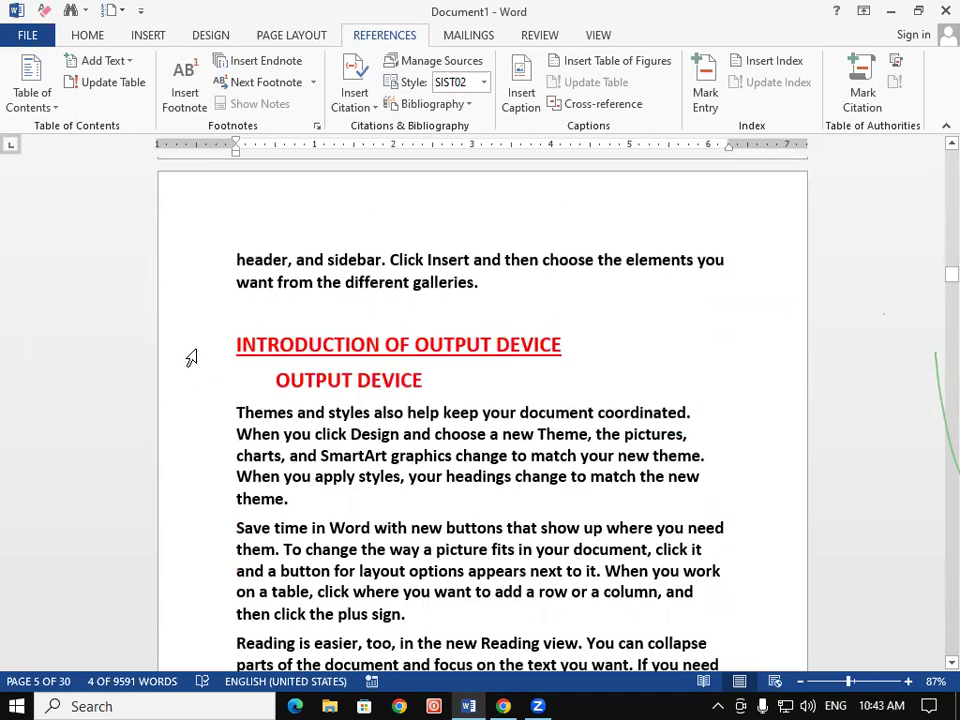
{"action": "left_click_drag", "start_coordinate": [257, 340], "coordinate": [568, 344]}
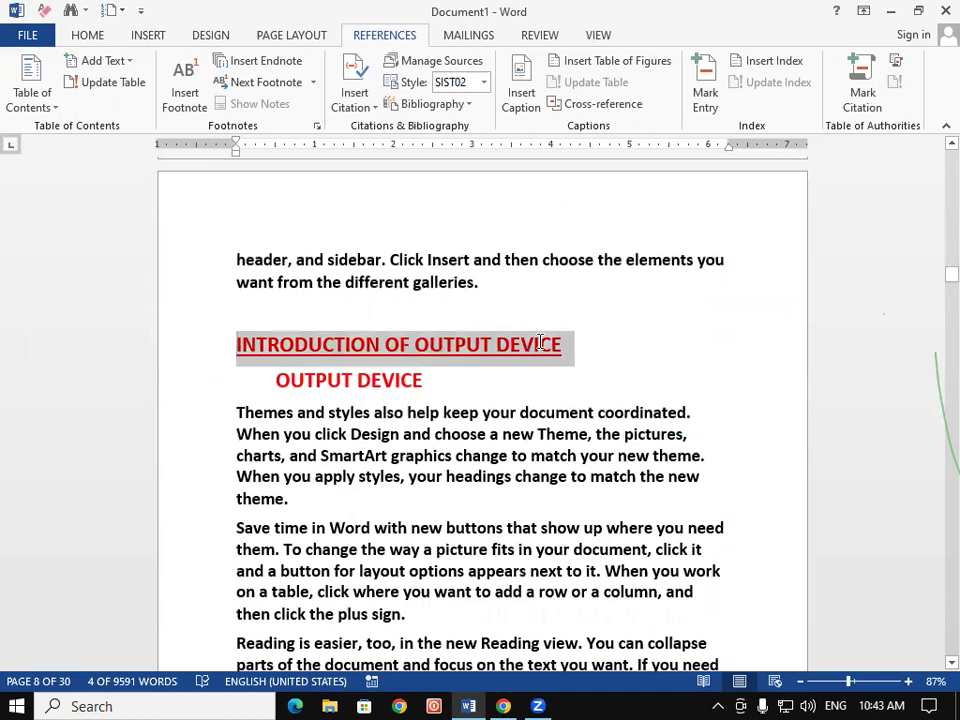
{"action": "left_click", "coordinate": [130, 63]}
{"action": "left_click", "coordinate": [105, 105]}
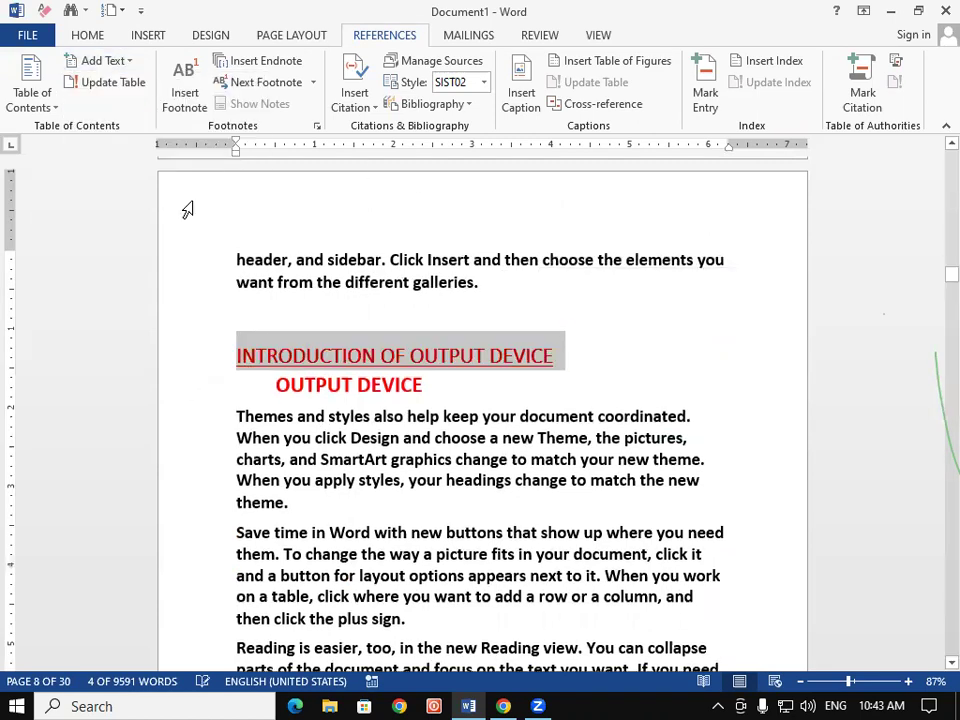
- Add the indented COMPUTER, CPU, MEMORY, MONITOR, PRINTER, MS OFFICE and OUTPUT DEVICE subheadings together to the table of contents as Level 2
{"action": "scroll", "coordinate": [454, 440], "scroll_direction": "up", "scroll_amount": 1}
{"action": "left_click_drag", "start_coordinate": [951, 272], "coordinate": [940, 155]}
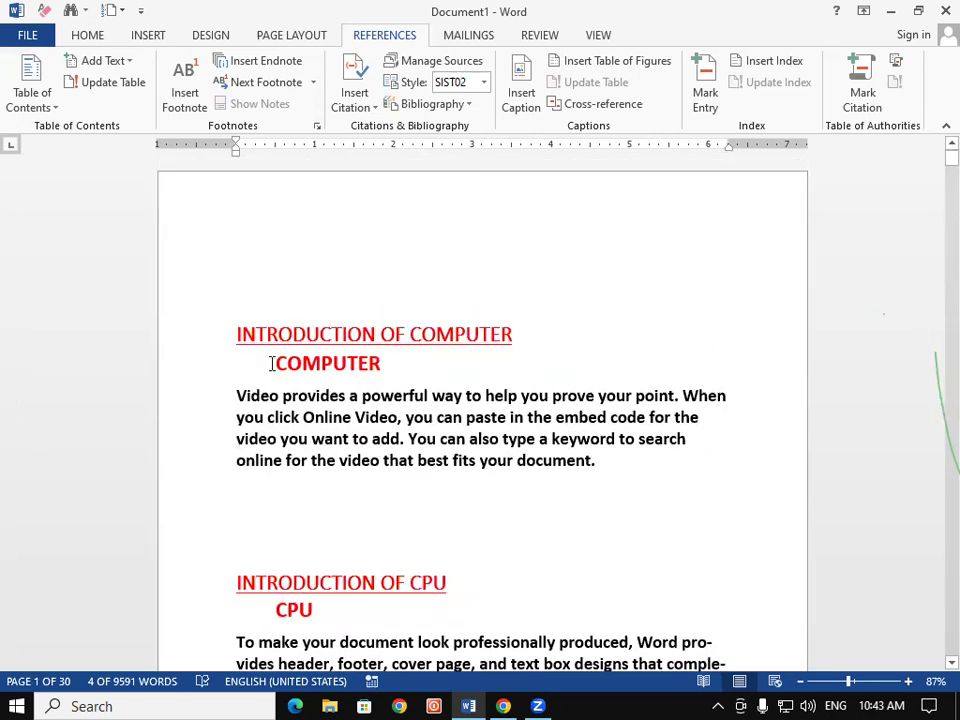
{"action": "left_click_drag", "start_coordinate": [270, 364], "coordinate": [407, 368]}
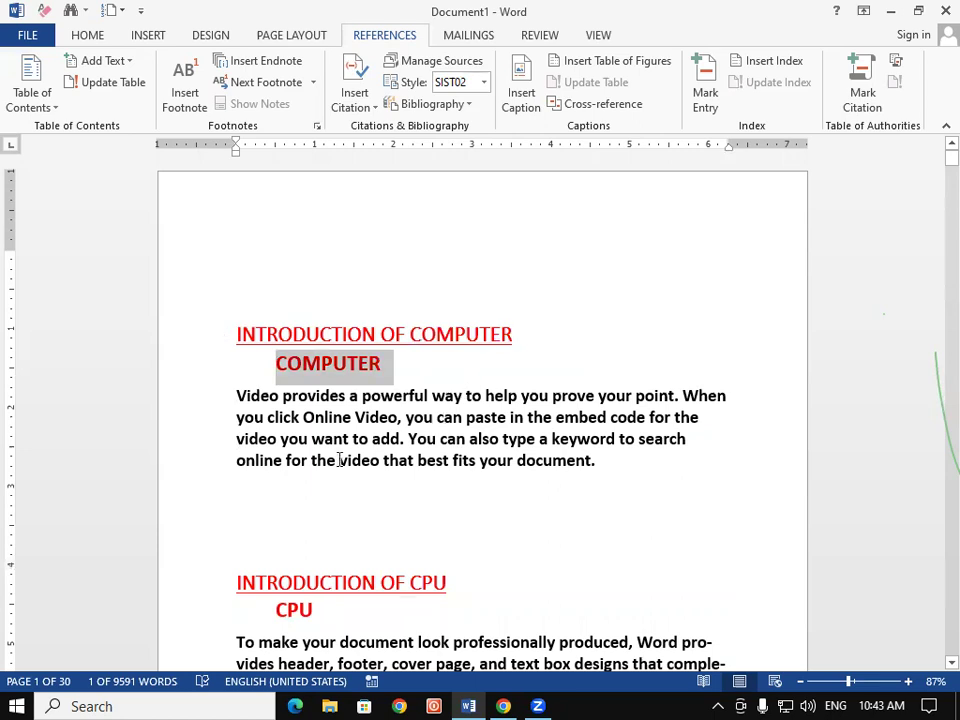
{"action": "left_click_drag", "start_coordinate": [267, 604], "coordinate": [339, 606], "text": "ctrl"}
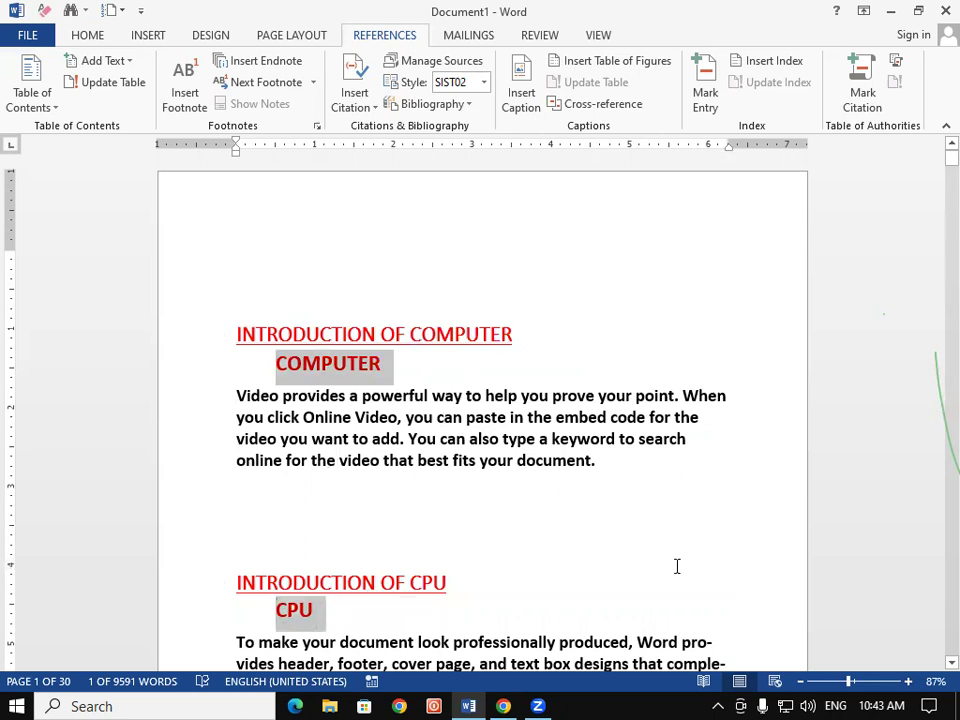
{"action": "scroll", "coordinate": [933, 667], "scroll_direction": "down", "scroll_amount": 6}
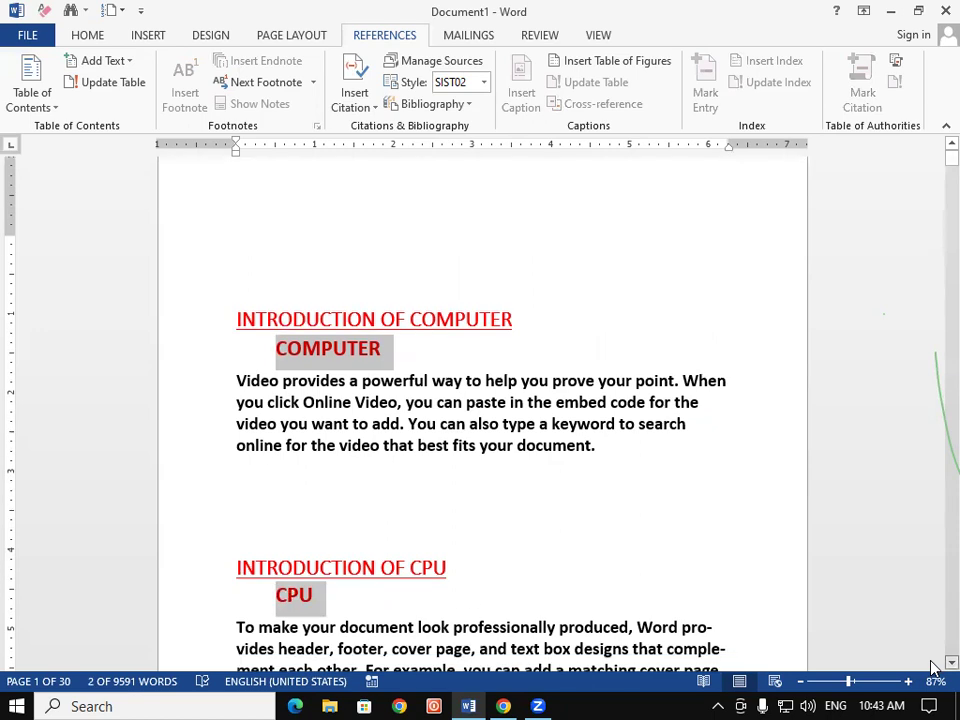
{"action": "scroll", "coordinate": [933, 667], "scroll_direction": "down", "scroll_amount": 8}
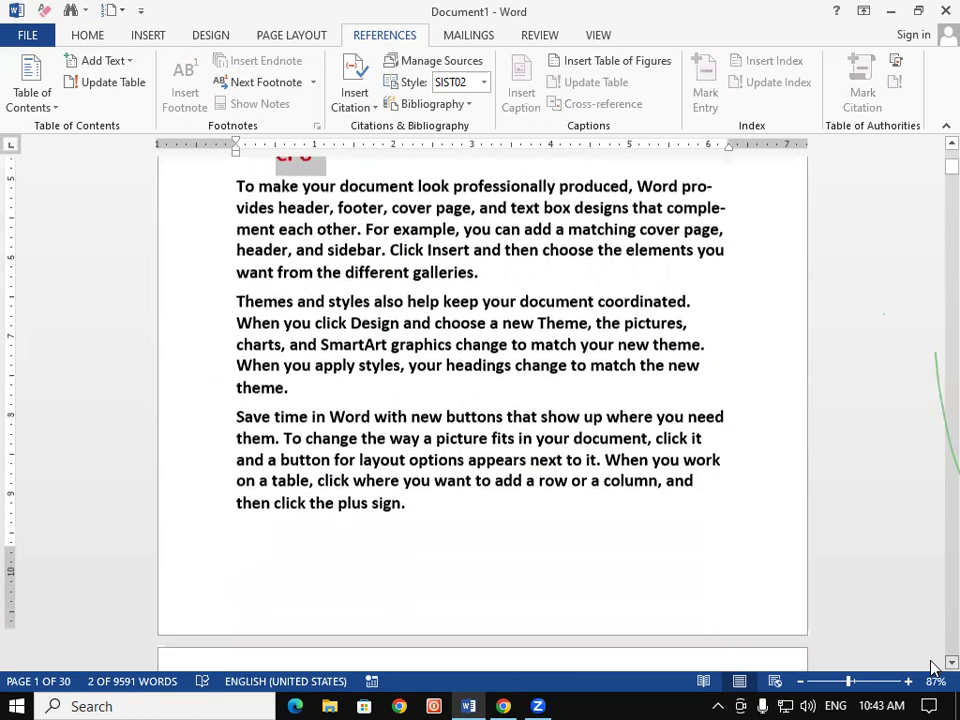
{"action": "scroll", "coordinate": [933, 667], "scroll_direction": "down", "scroll_amount": 1}
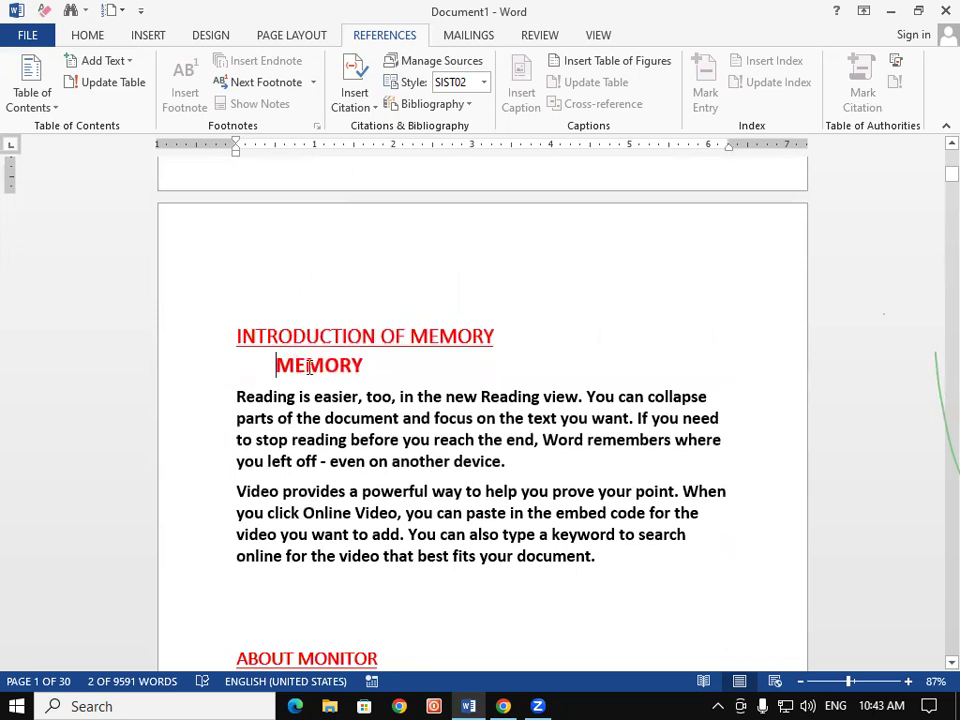
{"action": "left_click_drag", "start_coordinate": [310, 367], "coordinate": [381, 366]}
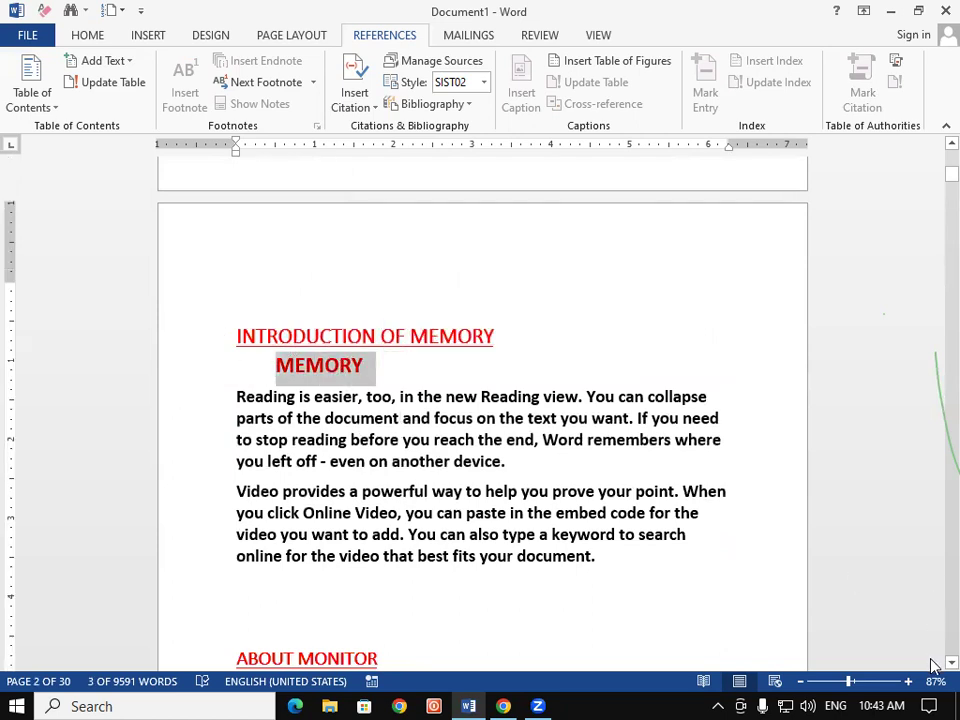
{"action": "scroll", "coordinate": [933, 667], "scroll_direction": "down", "scroll_amount": 5}
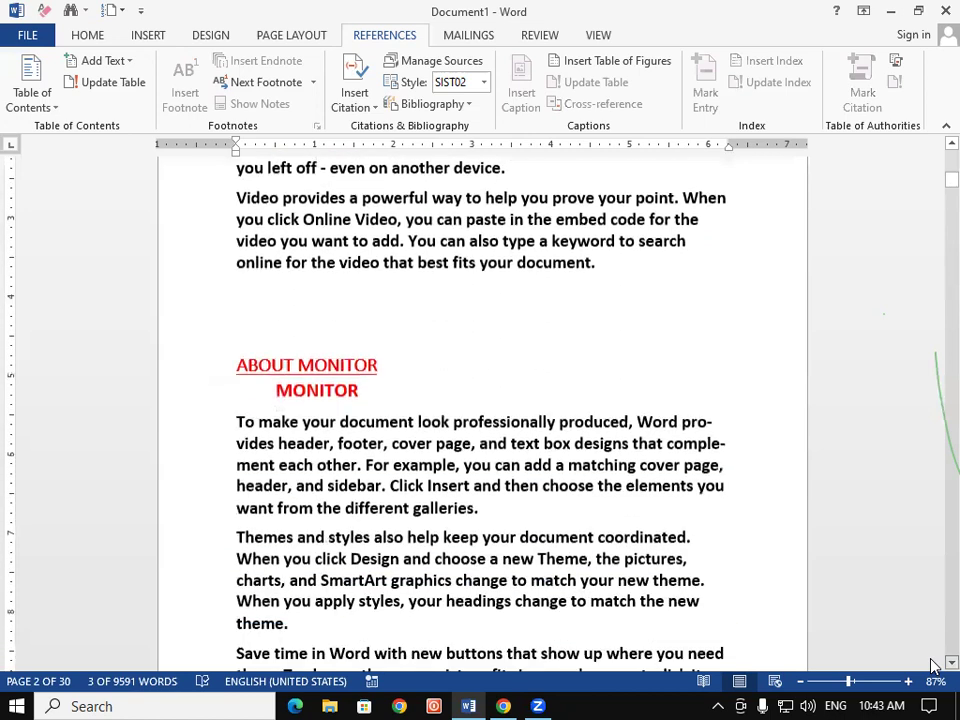
{"action": "scroll", "coordinate": [933, 667], "scroll_direction": "down", "scroll_amount": 3}
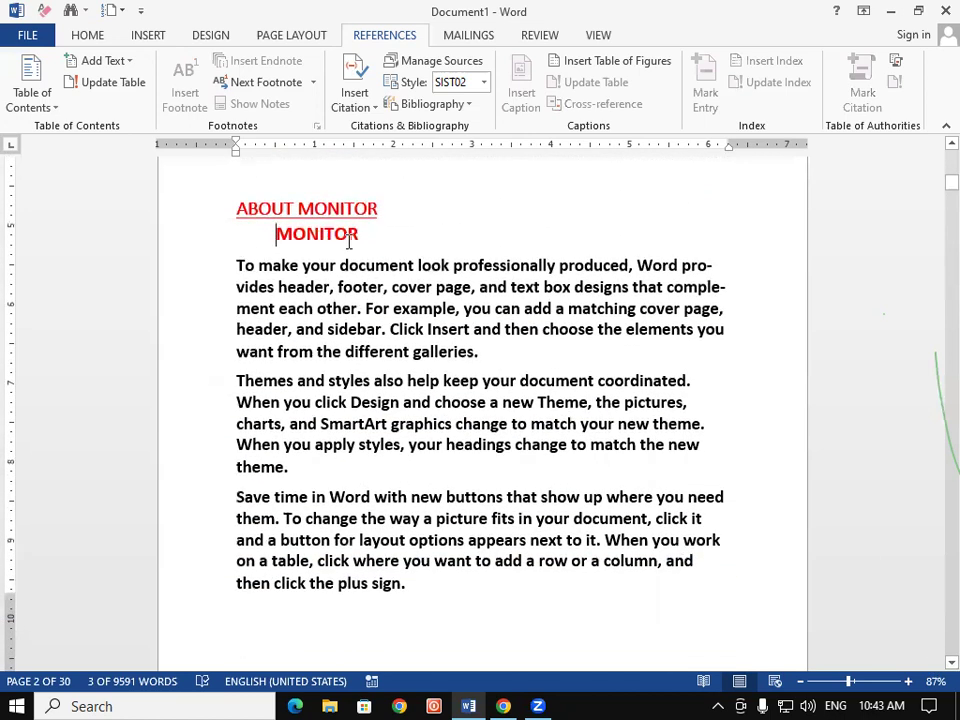
{"action": "left_click_drag", "start_coordinate": [349, 239], "coordinate": [375, 241]}
{"action": "scroll", "coordinate": [933, 667], "scroll_direction": "down", "scroll_amount": 6}
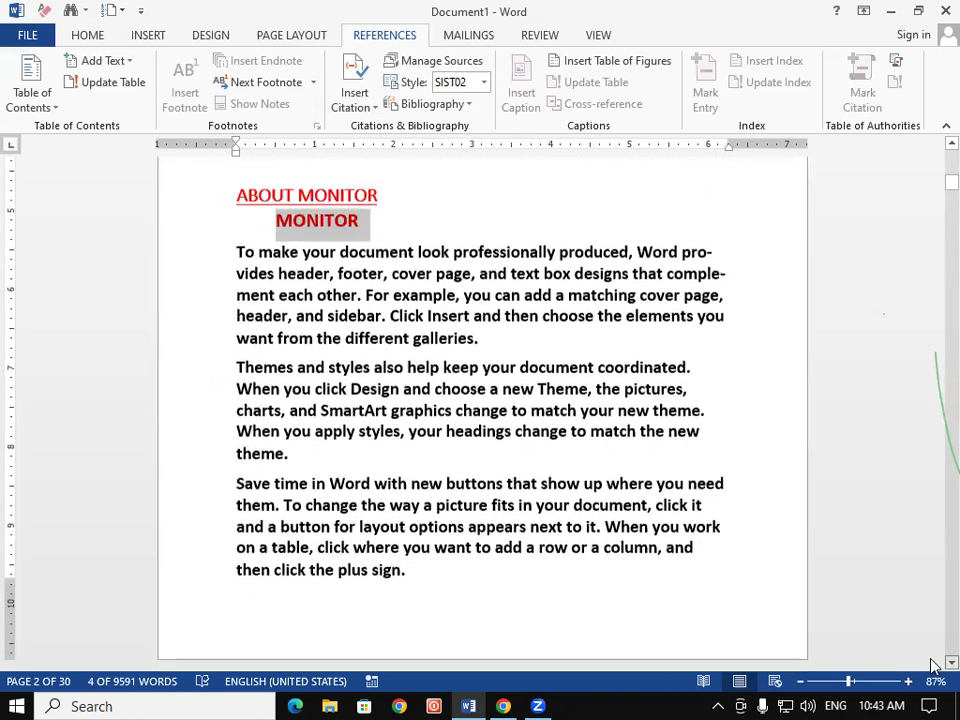
{"action": "scroll", "coordinate": [933, 667], "scroll_direction": "down", "scroll_amount": 9}
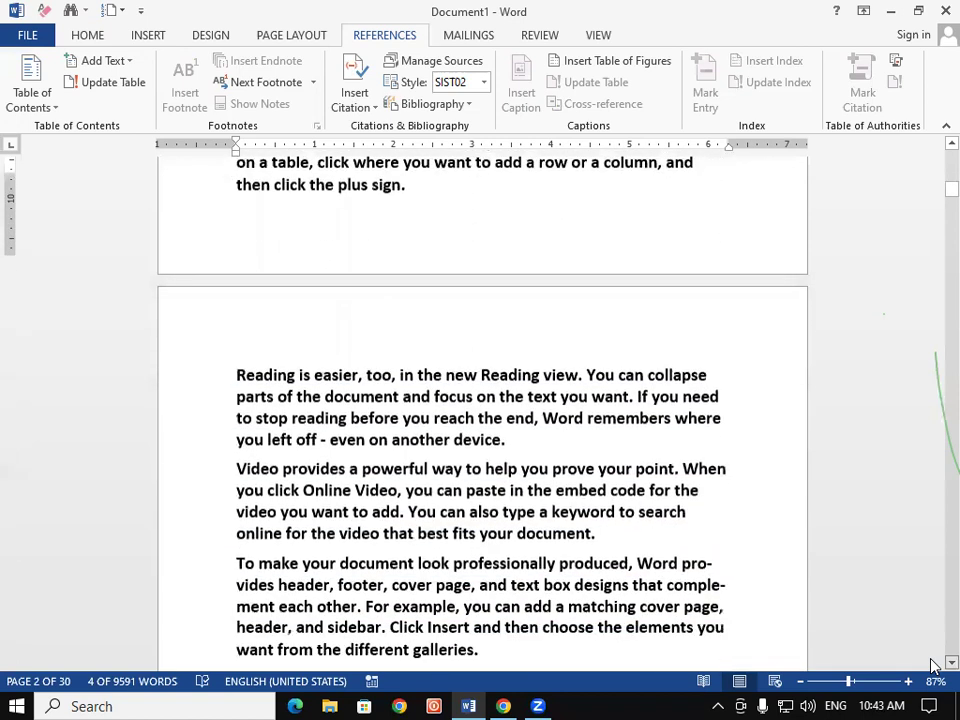
{"action": "scroll", "coordinate": [933, 667], "scroll_direction": "down", "scroll_amount": 8}
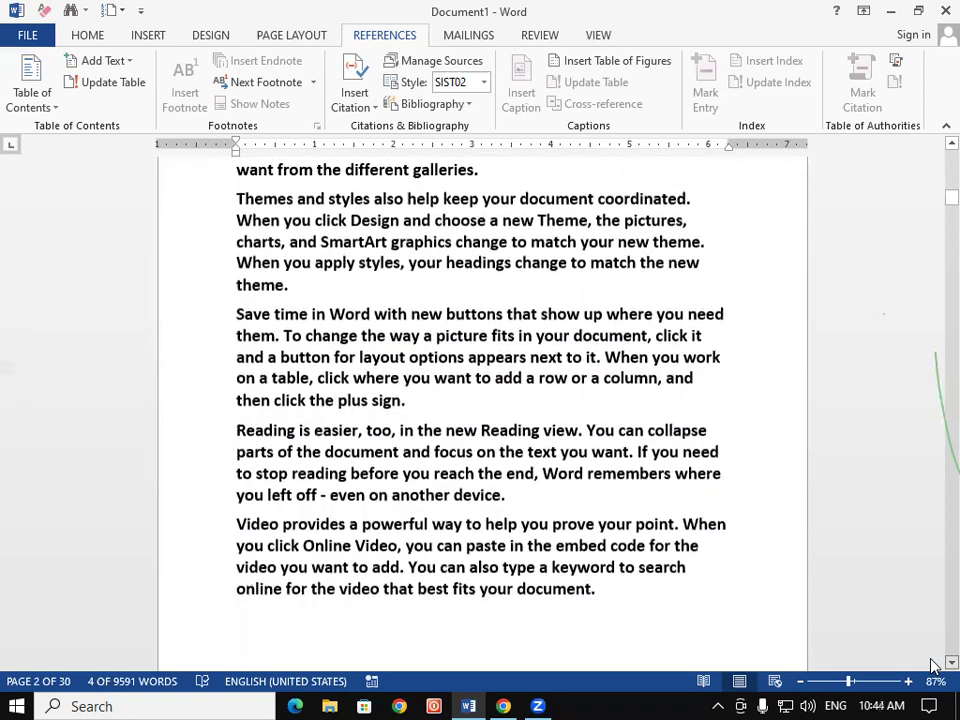
{"action": "scroll", "coordinate": [933, 667], "scroll_direction": "down", "scroll_amount": 2}
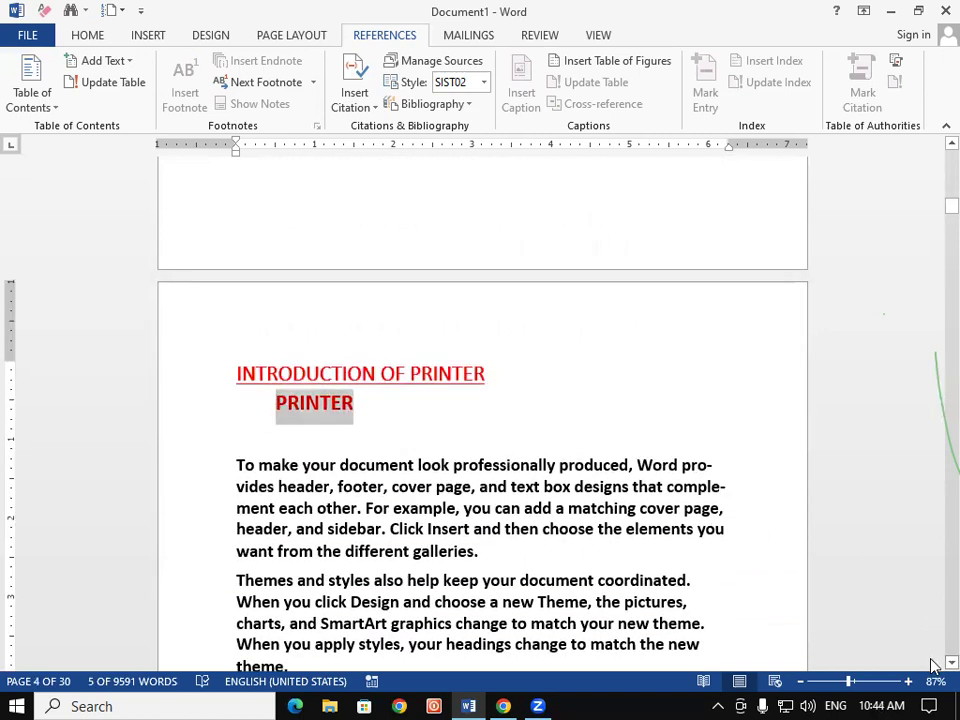
{"action": "scroll", "coordinate": [933, 667], "scroll_direction": "down", "scroll_amount": 6}
{"action": "scroll", "coordinate": [933, 667], "scroll_direction": "down", "scroll_amount": 9}
{"action": "scroll", "coordinate": [933, 667], "scroll_direction": "down", "scroll_amount": 5}
{"action": "scroll", "coordinate": [933, 667], "scroll_direction": "down", "scroll_amount": 2}
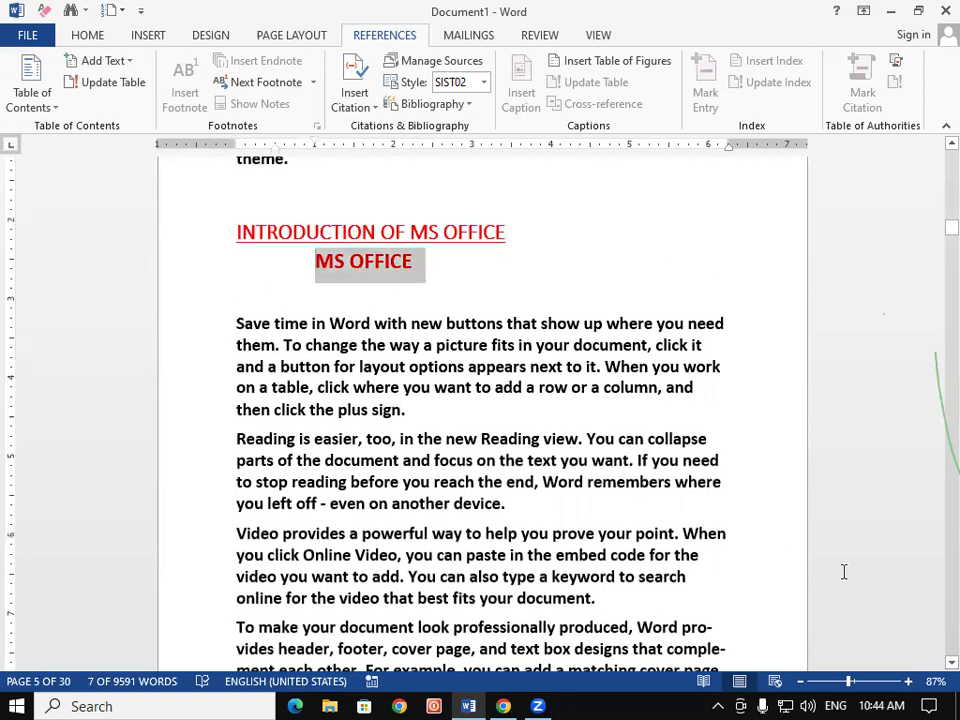
{"action": "scroll", "coordinate": [933, 662], "scroll_direction": "down", "scroll_amount": 10}
{"action": "scroll", "coordinate": [933, 662], "scroll_direction": "down", "scroll_amount": 20}
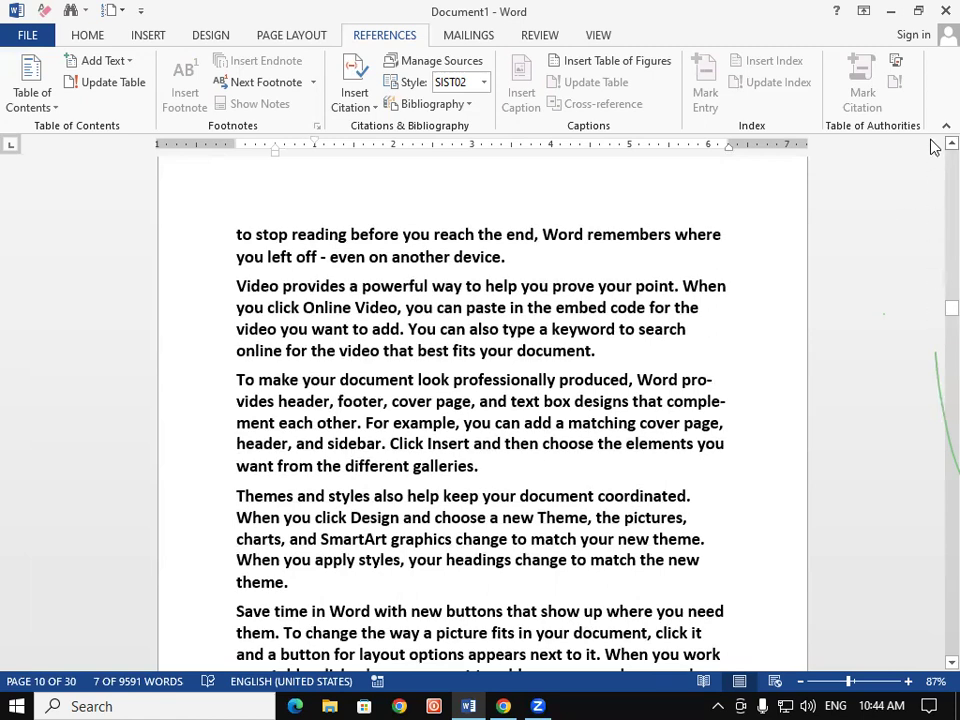
{"action": "scroll", "coordinate": [930, 147], "scroll_direction": "up", "scroll_amount": 7}
{"action": "scroll", "coordinate": [930, 147], "scroll_direction": "up", "scroll_amount": 10}
{"action": "scroll", "coordinate": [930, 147], "scroll_direction": "up", "scroll_amount": 10}
{"action": "scroll", "coordinate": [930, 147], "scroll_direction": "up", "scroll_amount": 10}
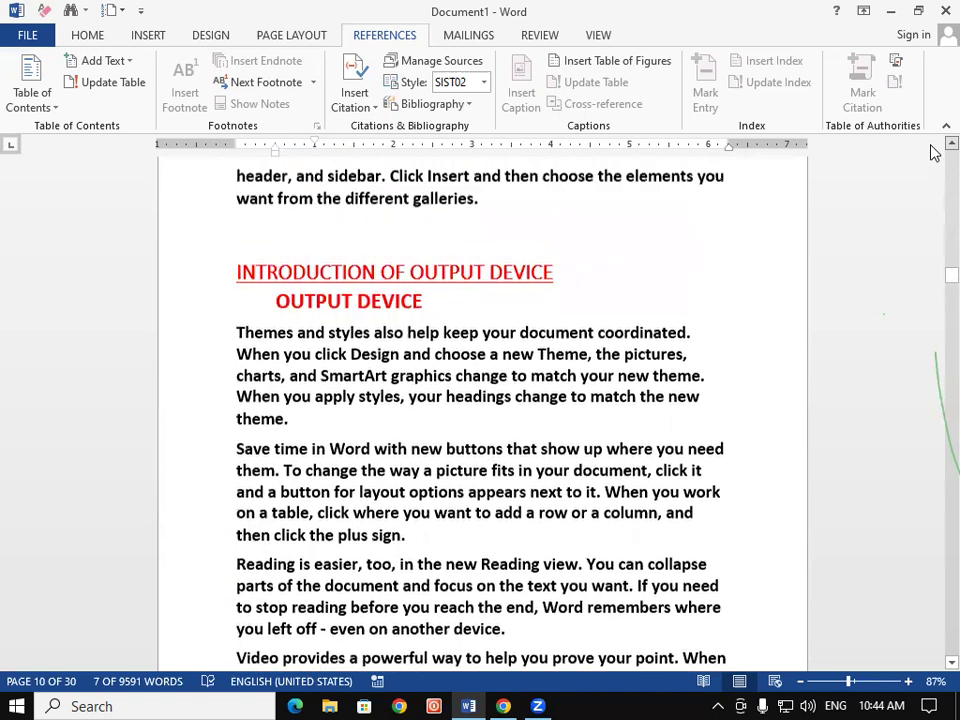
{"action": "scroll", "coordinate": [930, 146], "scroll_direction": "up", "scroll_amount": 1}
{"action": "left_click_drag", "start_coordinate": [275, 326], "coordinate": [424, 326]}
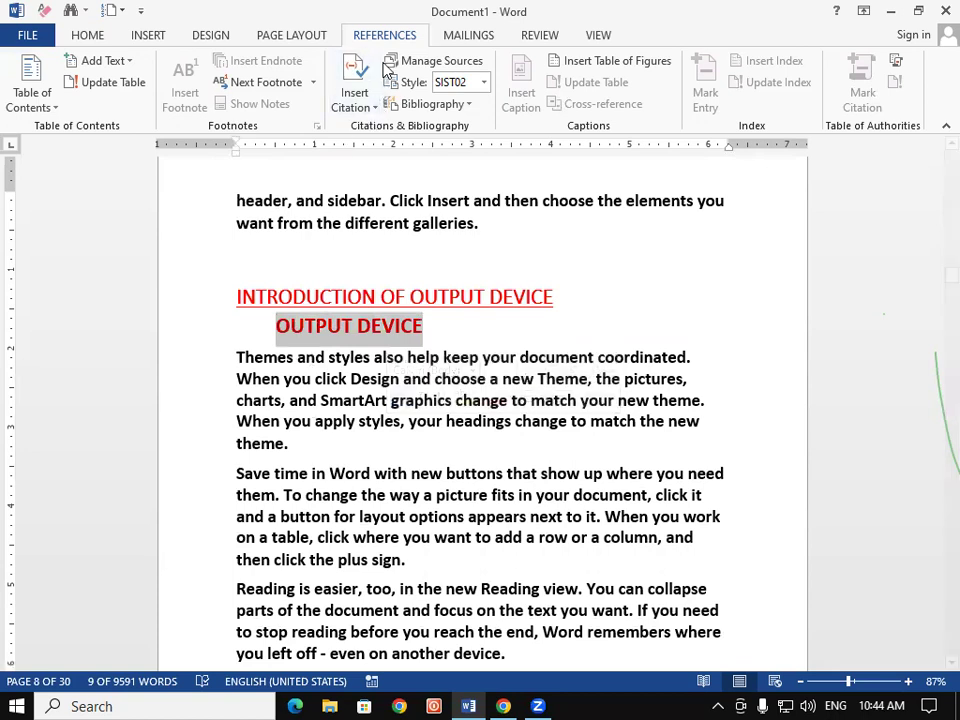
{"action": "left_click", "coordinate": [120, 62]}
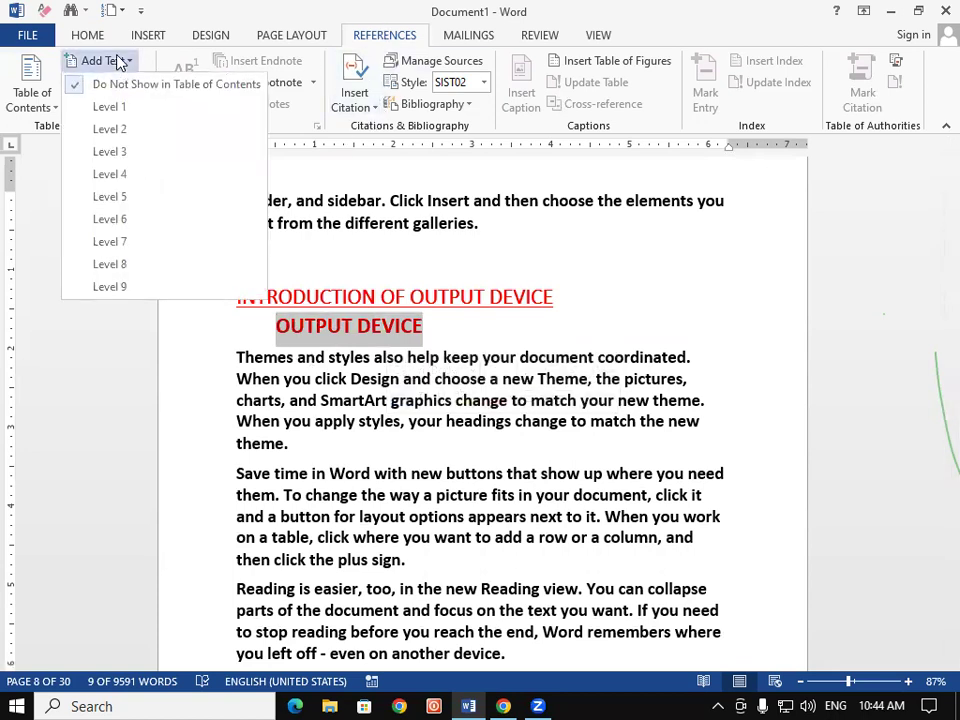
{"action": "left_click", "coordinate": [108, 129]}
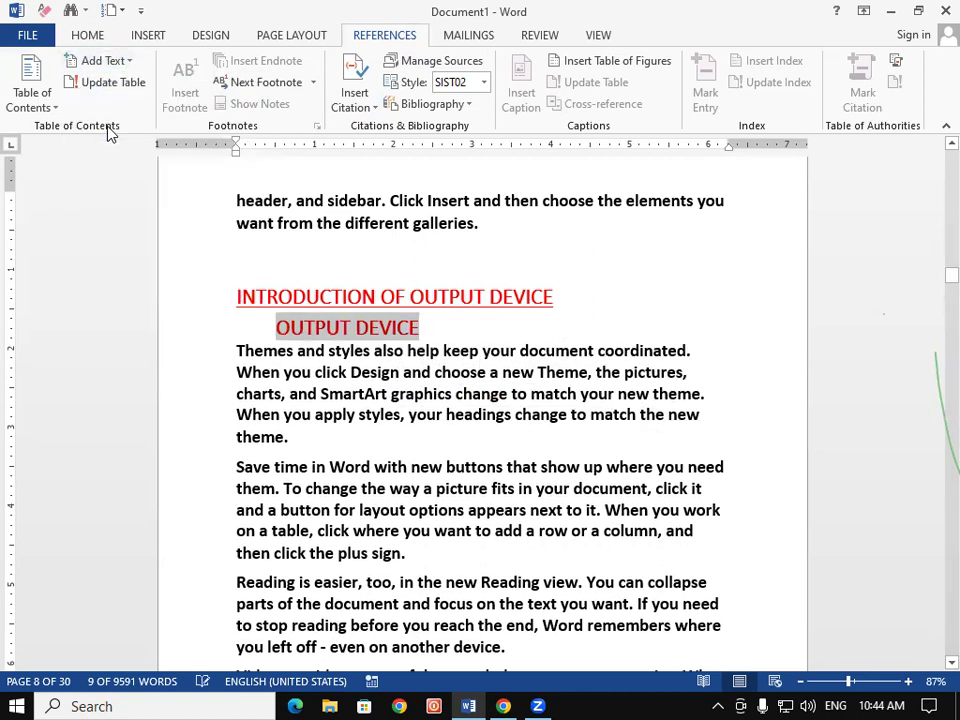
{"action": "left_click", "coordinate": [529, 334]}
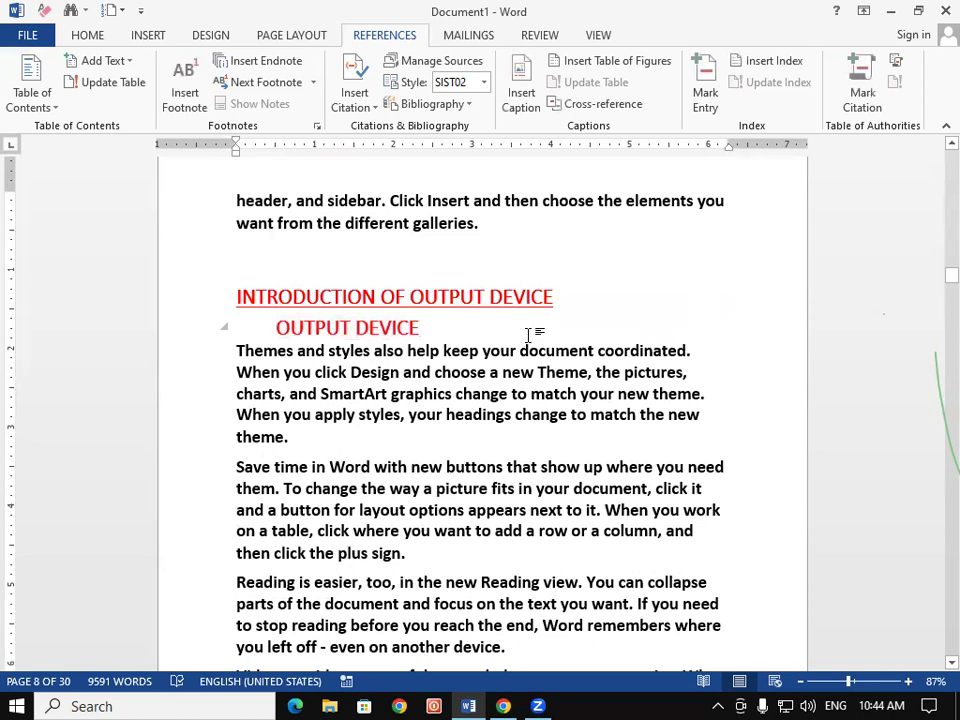
- Insert blank lines before the "INTRODUCTION OF COMPUTER" heading to open up empty space at the start of the document
{"action": "key", "text": "ctrl+Home"}
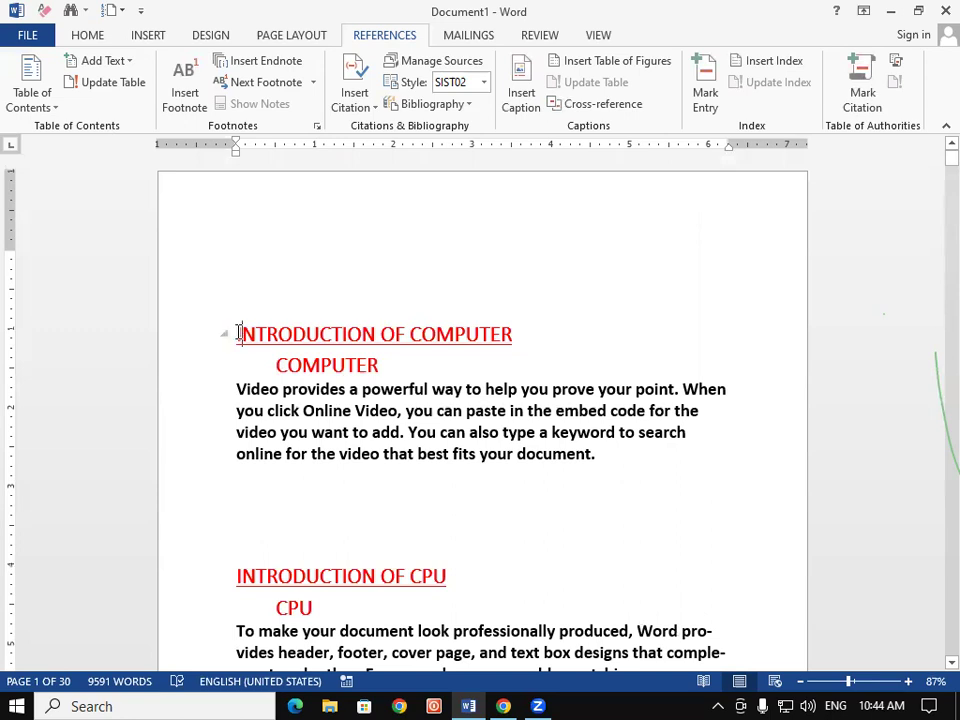
{"action": "key", "text": "Return"}
{"action": "key", "text": "Return"}
{"action": "key", "text": "Return"}
{"action": "key", "text": "Return"}
{"action": "key", "text": "Return"}
{"action": "key", "text": "Return"}
{"action": "key", "text": "Return"}
{"action": "key", "text": "Return"}
{"action": "key", "text": "Return"}
{"action": "key", "text": "Return"}
{"action": "key", "text": "Return"}
{"action": "key", "text": "Return"}
{"action": "key", "text": "Return"}
{"action": "key", "text": "Return"}
{"action": "key", "text": "Return"}
{"action": "key", "text": "Return"}
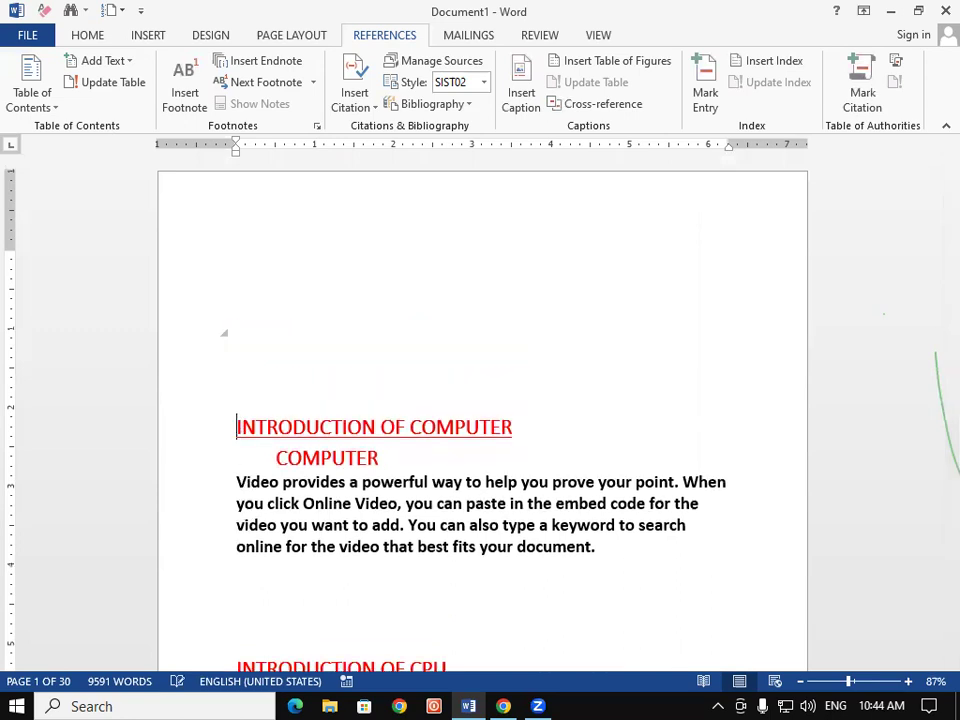
{"action": "scroll", "coordinate": [238, 332], "scroll_direction": "down", "scroll_amount": 5}
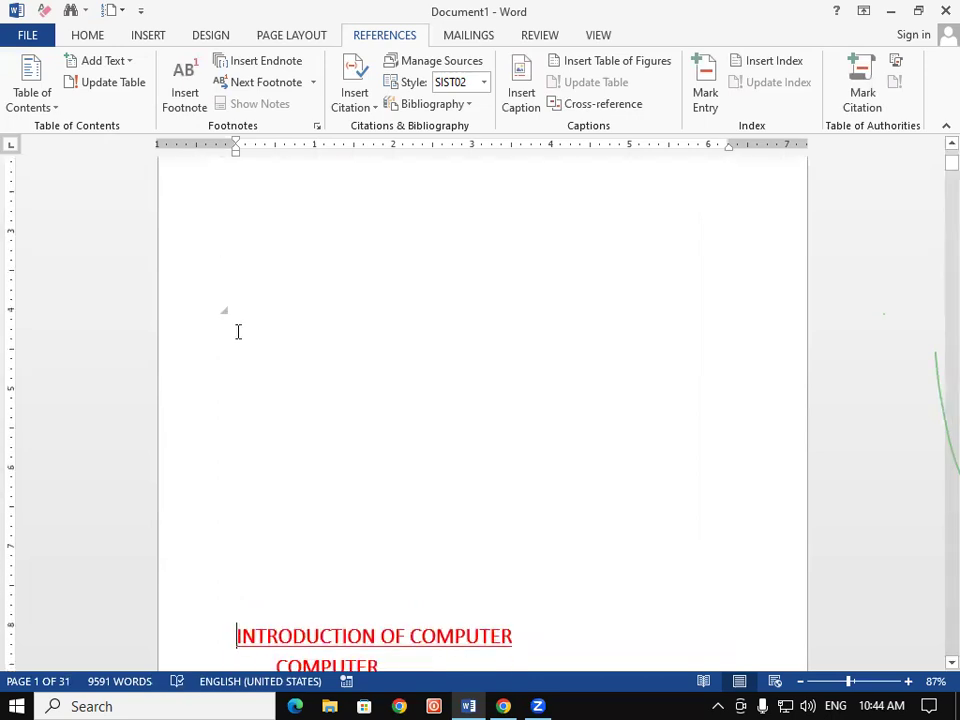
{"action": "key", "text": "Return"}
{"action": "key", "text": "Return"}
{"action": "key", "text": "Return"}
{"action": "left_click", "coordinate": [950, 144]}
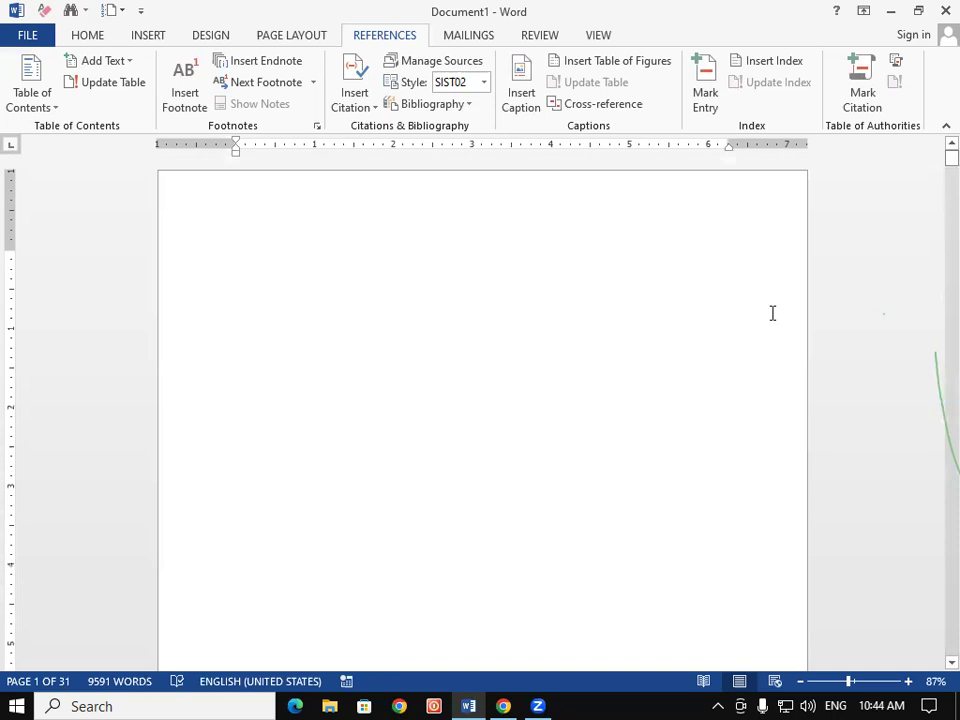
{"action": "scroll", "coordinate": [283, 433], "scroll_direction": "down", "scroll_amount": 1}
{"action": "mouse_move", "coordinate": [933, 153]}
{"action": "left_mouse_down"}
{"action": "mouse_move", "coordinate": [932, 189]}
{"action": "mouse_move", "coordinate": [933, 160]}
{"action": "left_mouse_up"}
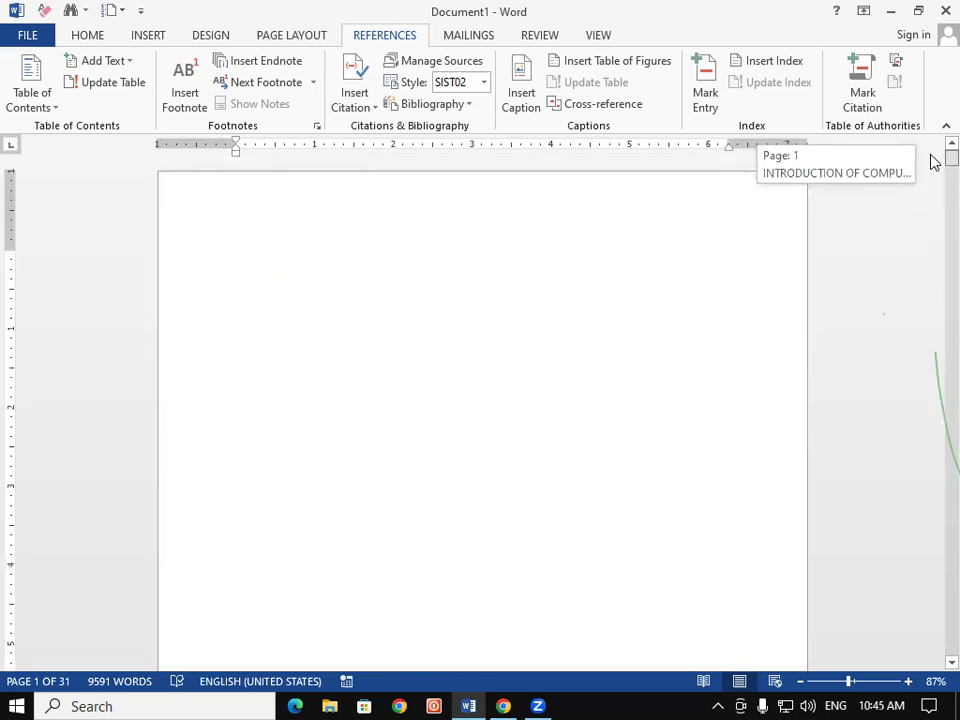
{"action": "scroll", "coordinate": [933, 660], "scroll_direction": "down", "scroll_amount": 1}
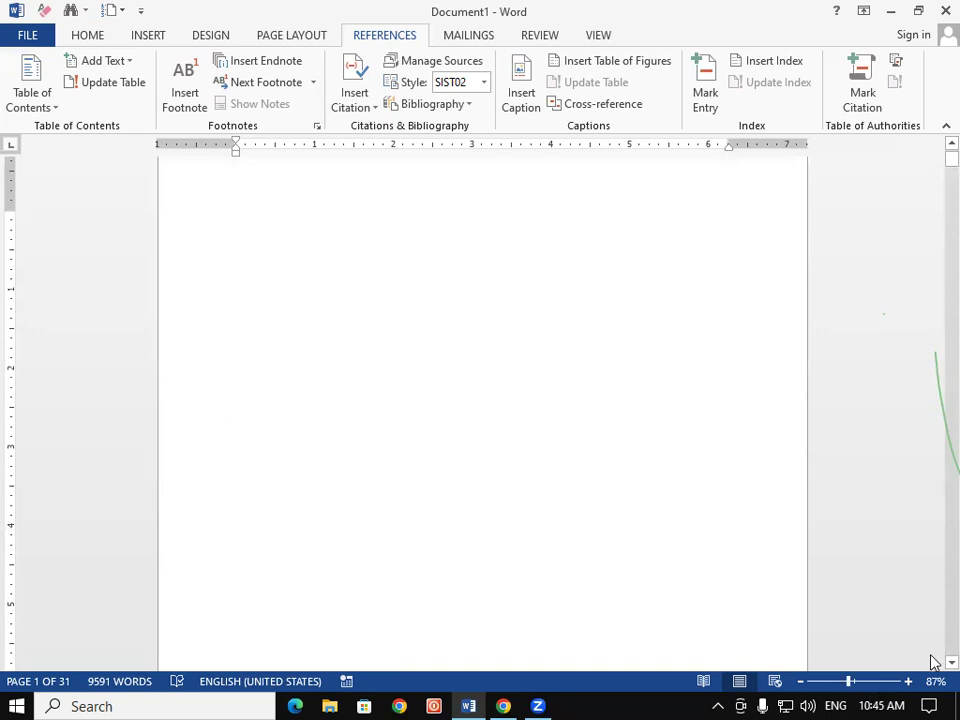
- Try to move the "INTRODUCTION OF COMPUTER" heading onto a new page by inserting a page break before it
{"action": "scroll", "coordinate": [933, 660], "scroll_direction": "down", "scroll_amount": 8}
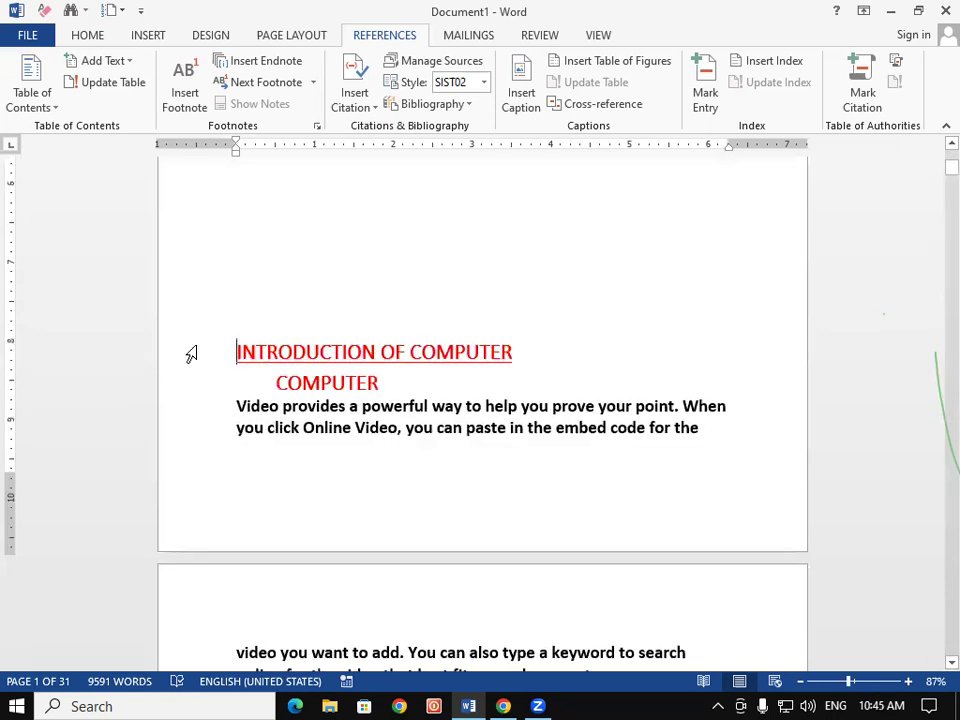
{"action": "key", "text": "ctrl+Return"}
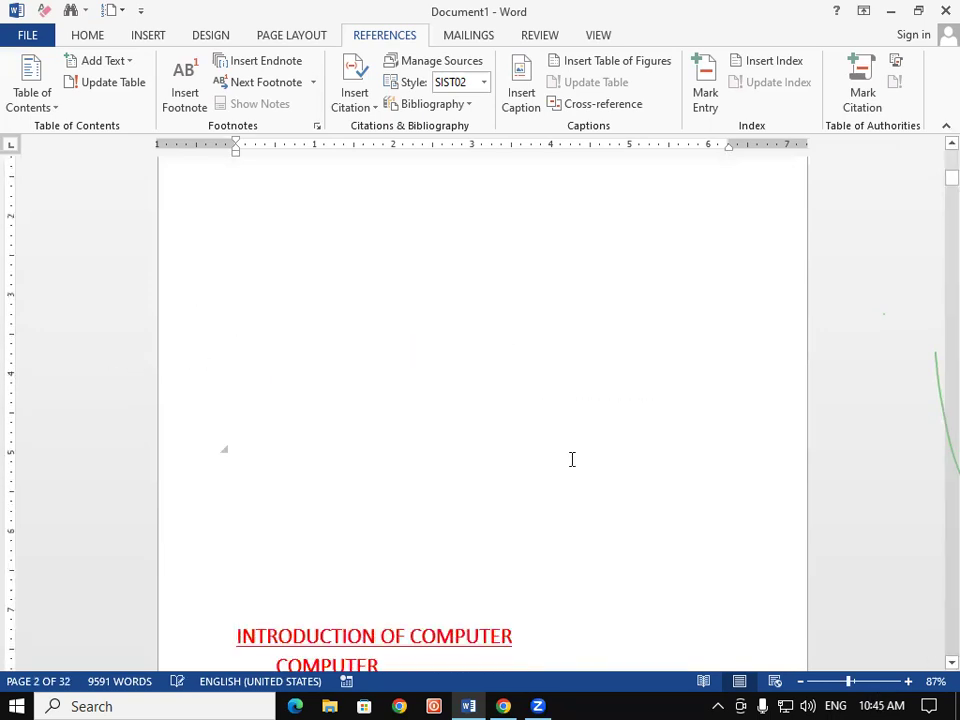
{"action": "scroll", "coordinate": [580, 450], "scroll_direction": "up", "scroll_amount": 2}
{"action": "scroll", "coordinate": [933, 150], "scroll_direction": "up", "scroll_amount": 5}
{"action": "left_click_drag", "start_coordinate": [933, 178], "coordinate": [931, 192]}
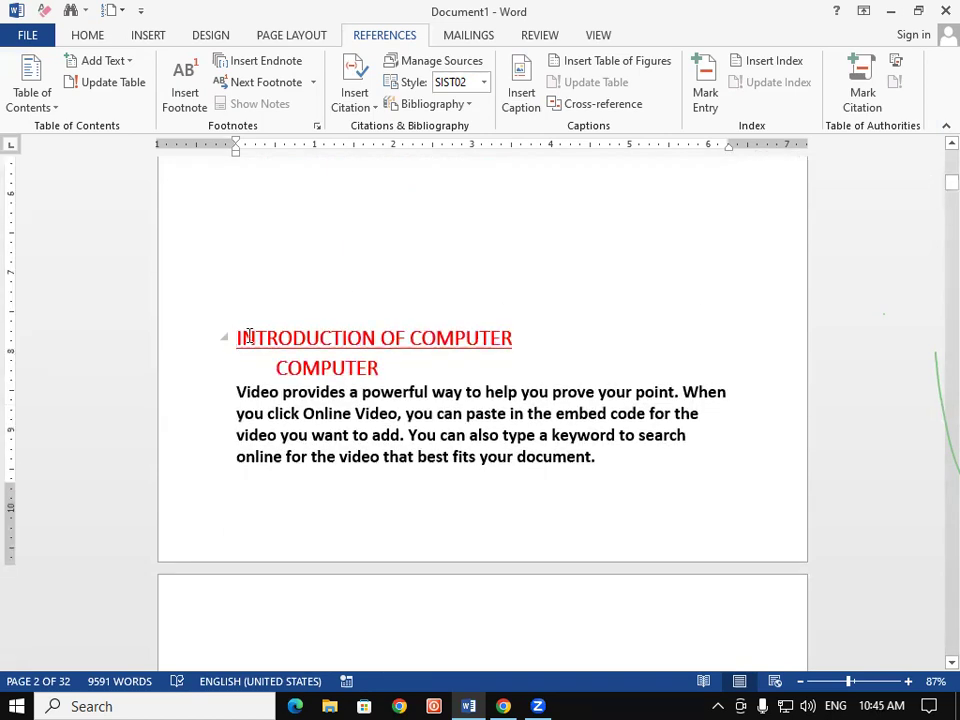
{"action": "scroll", "coordinate": [249, 335], "scroll_direction": "down", "scroll_amount": 3}
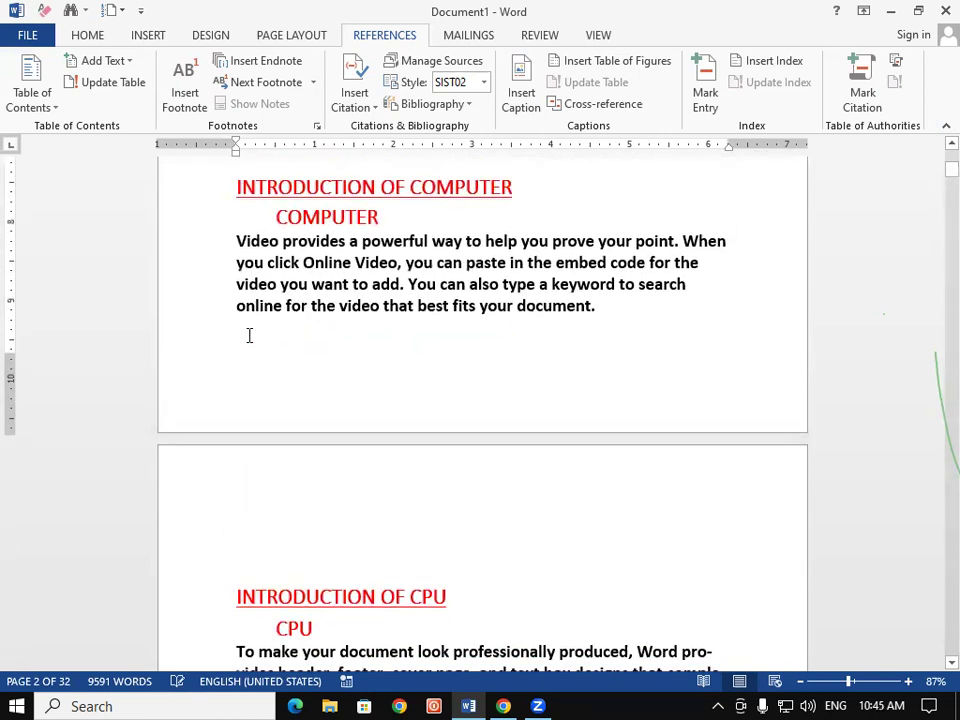
{"action": "left_click", "coordinate": [950, 144]}
{"action": "scroll", "coordinate": [935, 150], "scroll_direction": "up", "scroll_amount": 7}
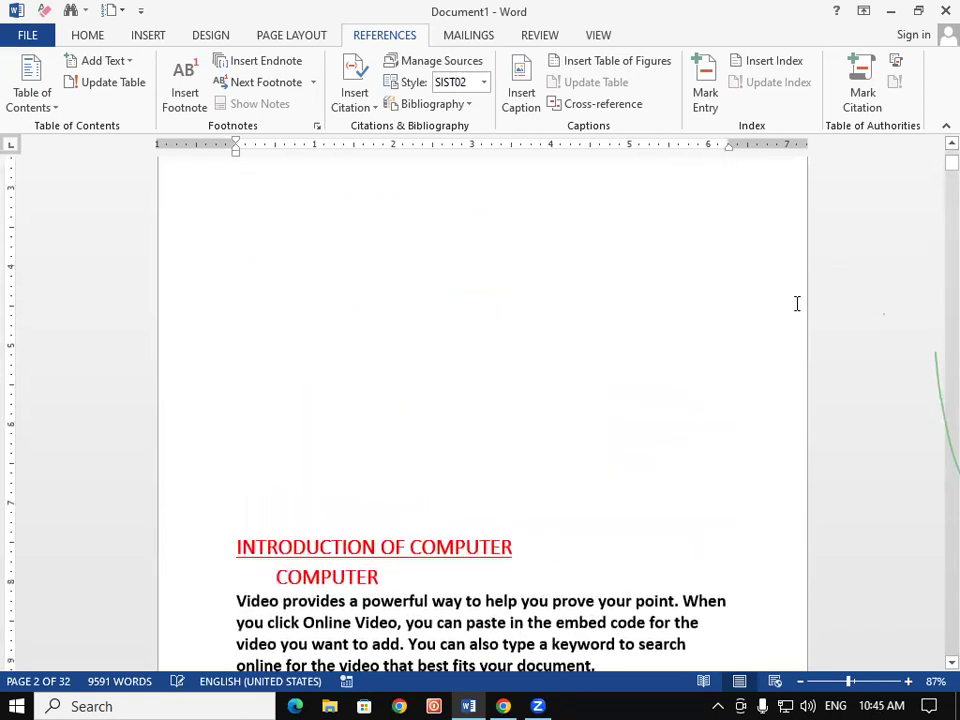
{"action": "scroll", "coordinate": [797, 303], "scroll_direction": "down", "scroll_amount": 2}
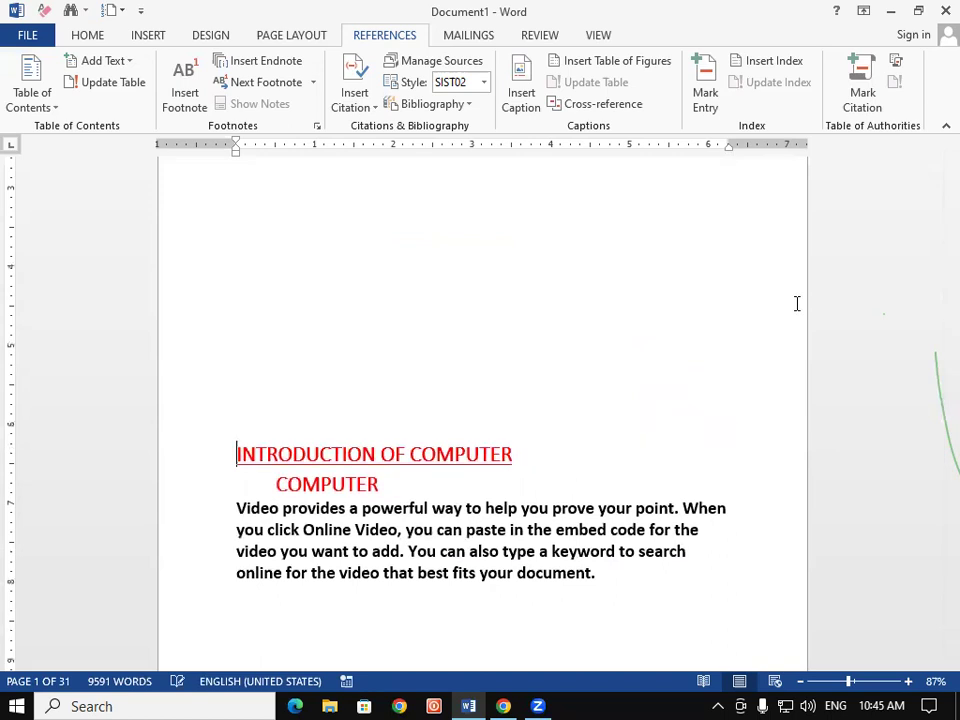
{"action": "scroll", "coordinate": [797, 303], "scroll_direction": "down", "scroll_amount": 1}
{"action": "scroll", "coordinate": [935, 150], "scroll_direction": "up", "scroll_amount": 5}
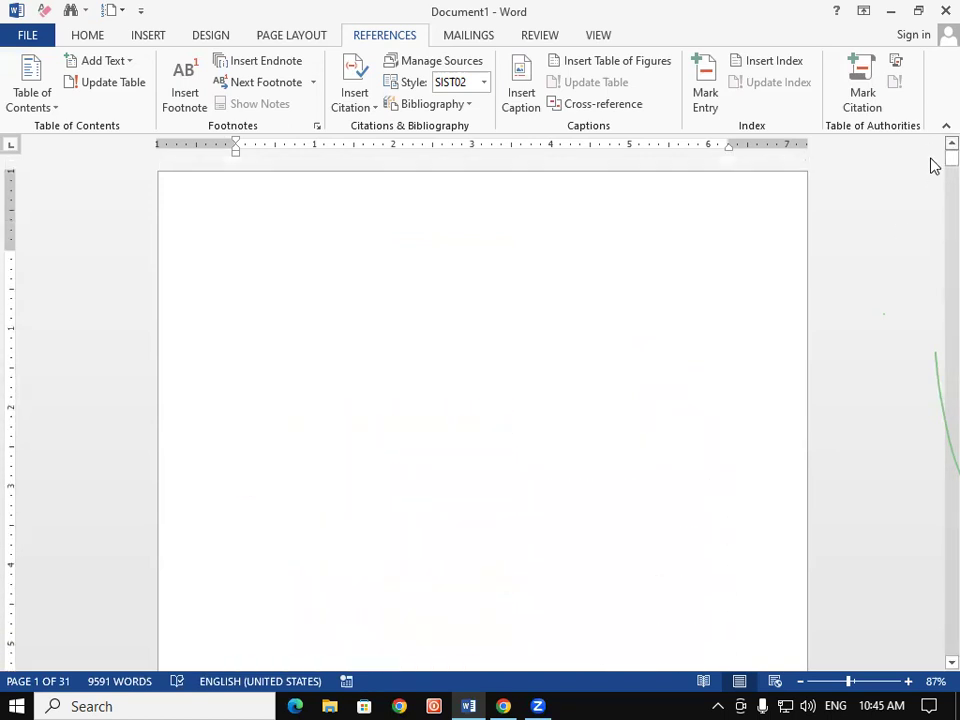
- Insert blank lines before the "INTRODUCTION OF COMPUTER" heading until it moves down onto page 2, leaving page 1 empty
{"action": "scroll", "coordinate": [933, 668], "scroll_direction": "down", "scroll_amount": 1}
{"action": "scroll", "coordinate": [933, 668], "scroll_direction": "down", "scroll_amount": 8}
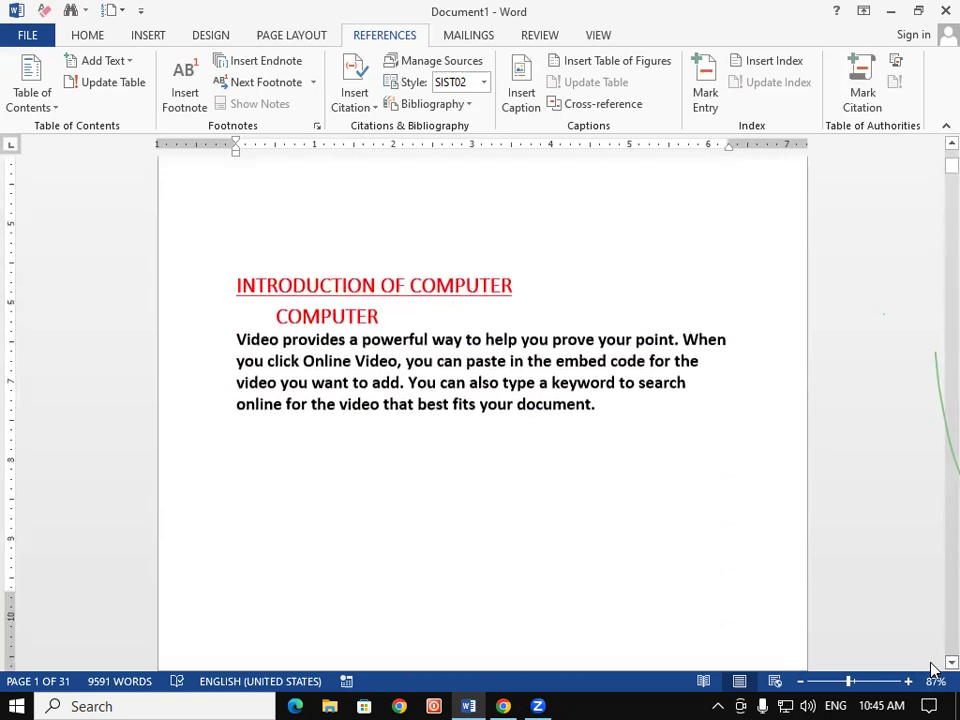
{"action": "key", "text": "Return"}
{"action": "key", "text": "Return"}
{"action": "key", "text": "Return"}
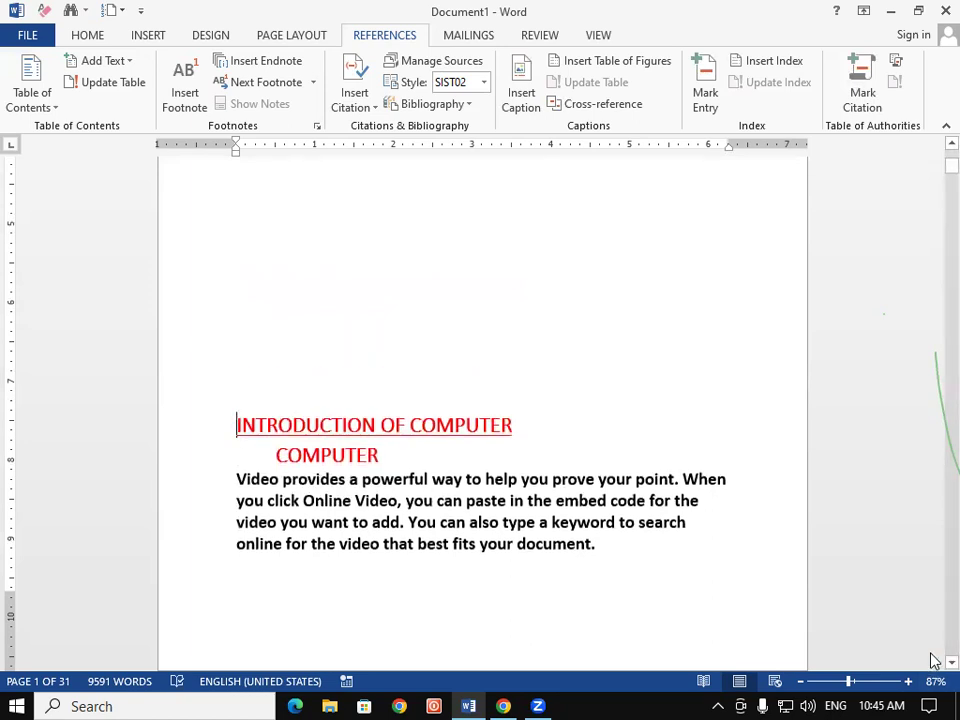
{"action": "scroll", "coordinate": [933, 660], "scroll_direction": "down", "scroll_amount": 4}
{"action": "key", "text": "Return"}
{"action": "key", "text": "Return"}
{"action": "key", "text": "Return"}
{"action": "key", "text": "Return"}
{"action": "key", "text": "Return"}
{"action": "key", "text": "Return"}
{"action": "key", "text": "Return"}
{"action": "key", "text": "Return"}
{"action": "key", "text": "Return"}
{"action": "key", "text": "Return"}
{"action": "key", "text": "Return"}
{"action": "key", "text": "Return"}
{"action": "key", "text": "Return"}
{"action": "key", "text": "Return"}
{"action": "key", "text": "Return"}
{"action": "key", "text": "Return"}
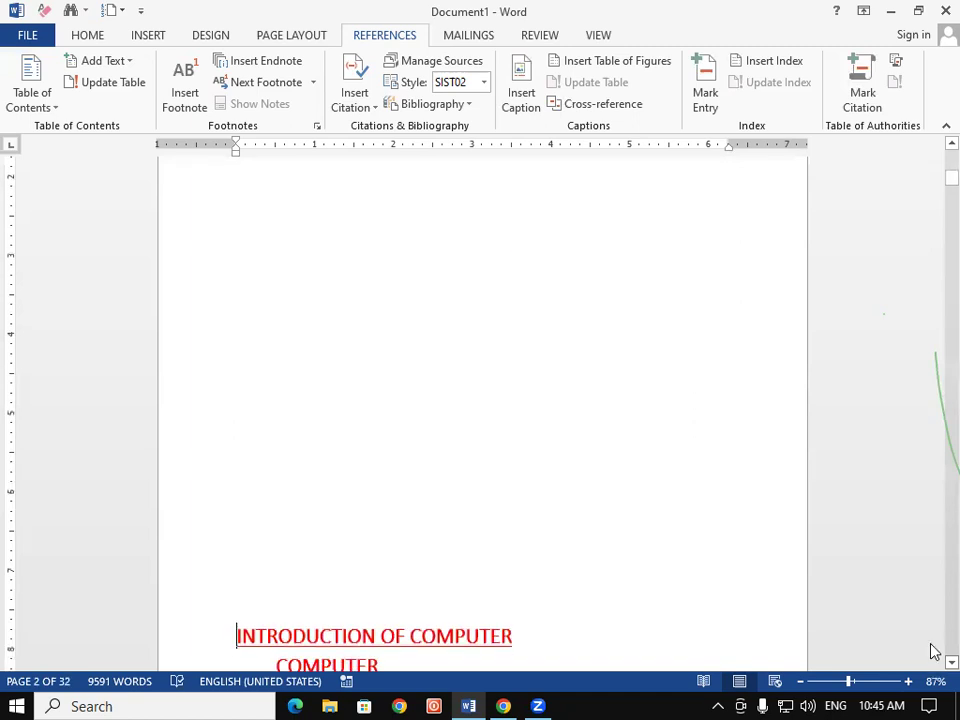
- Insert the built-in Automatic Table 2 table of contents on the empty first page
{"action": "scroll", "coordinate": [932, 163], "scroll_direction": "up", "scroll_amount": 14}
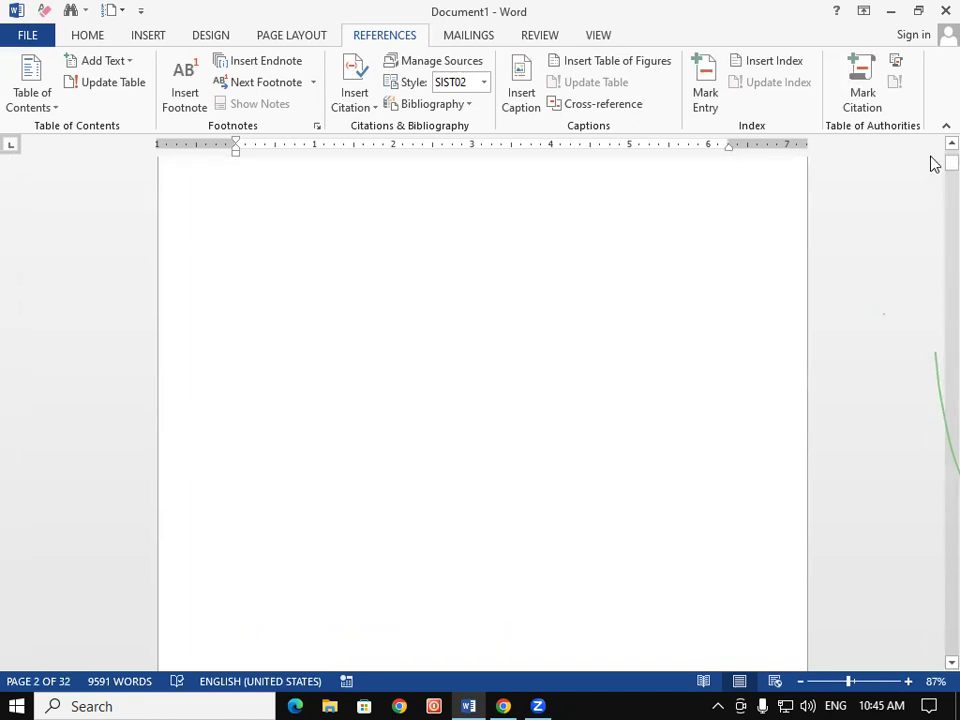
{"action": "left_click", "coordinate": [270, 237]}
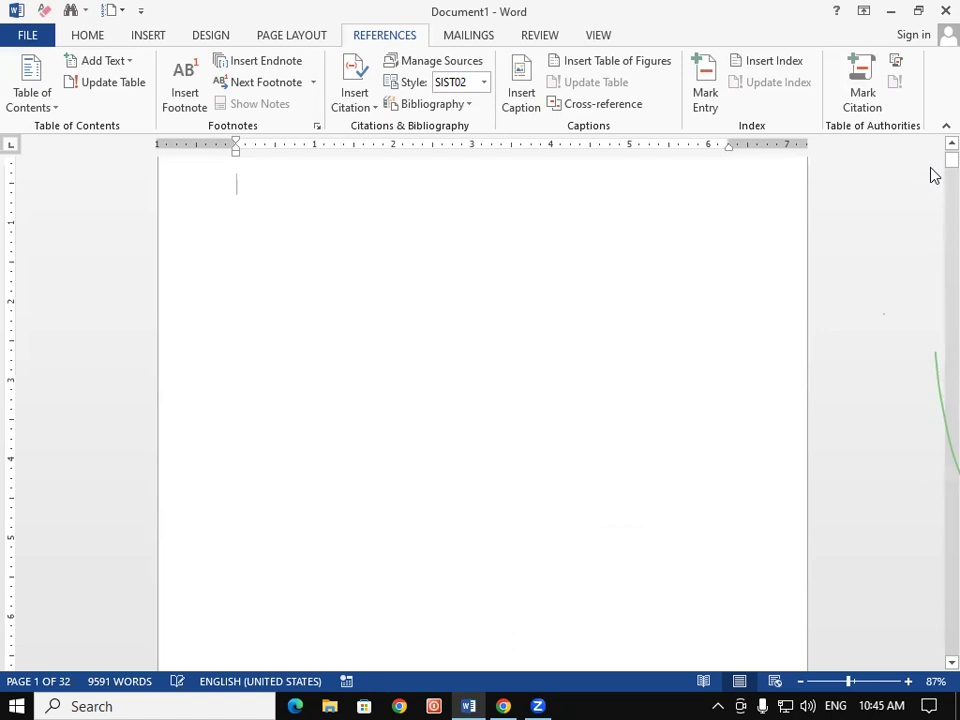
{"action": "scroll", "coordinate": [930, 145], "scroll_direction": "up", "scroll_amount": 2}
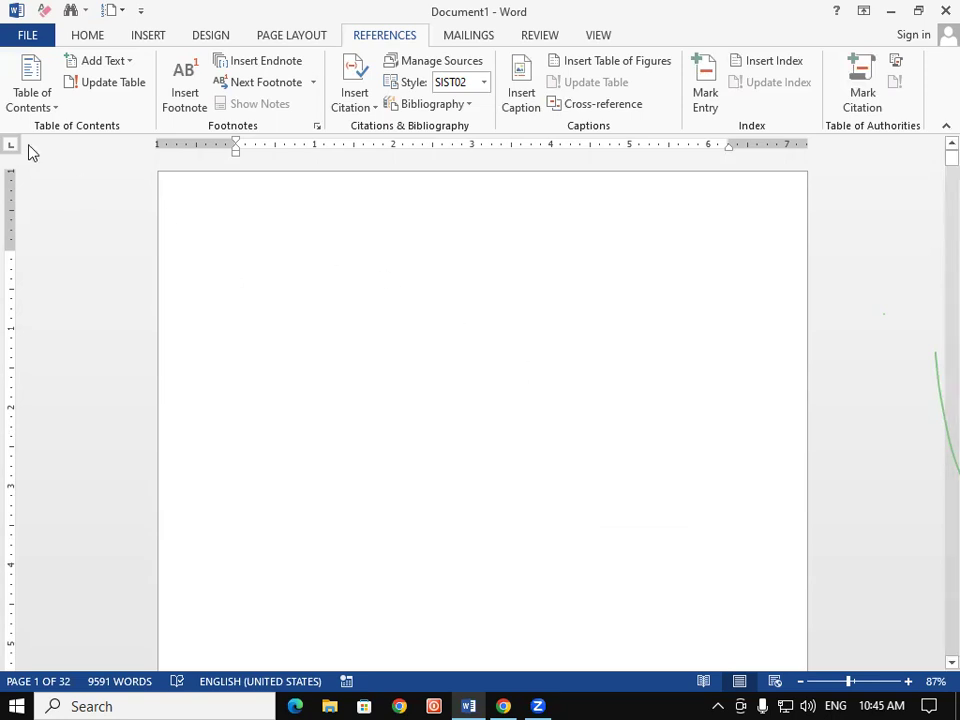
{"action": "left_click", "coordinate": [30, 108]}
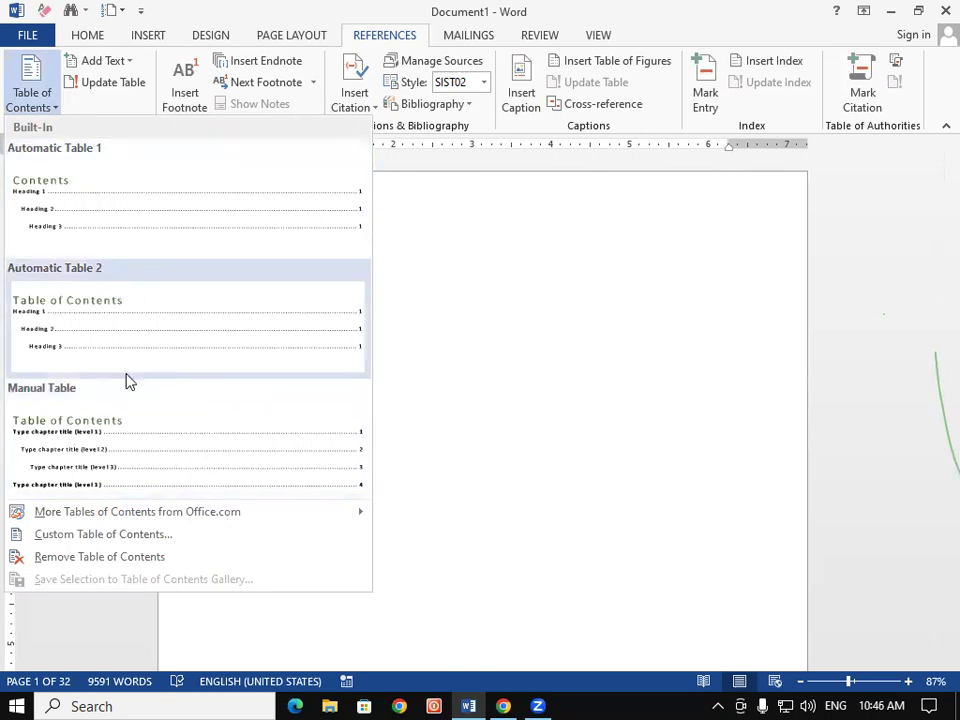
{"action": "left_click", "coordinate": [128, 344]}
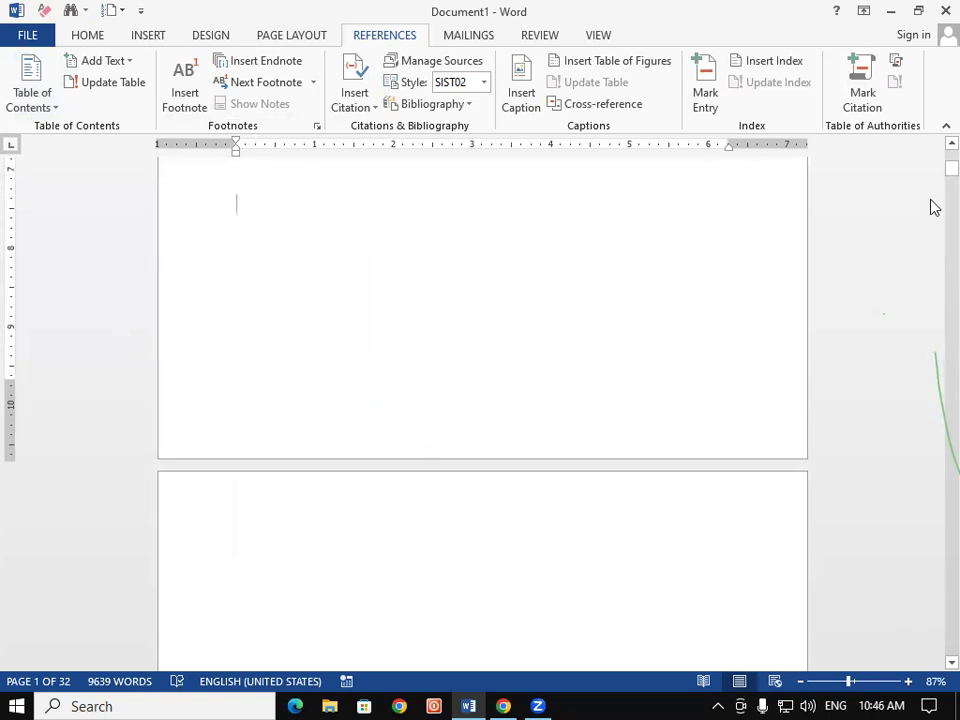
- Select the entire document, including the table of contents, and enlarge its font by four size steps
{"action": "left_click_drag", "start_coordinate": [951, 168], "coordinate": [951, 152]}
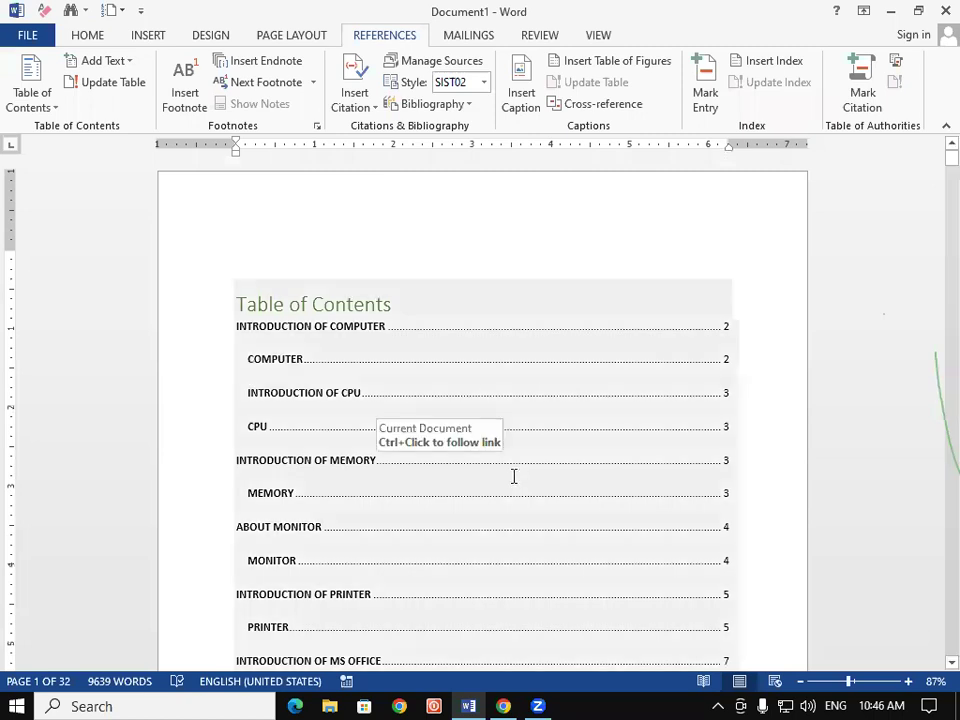
{"action": "left_click", "coordinate": [514, 476]}
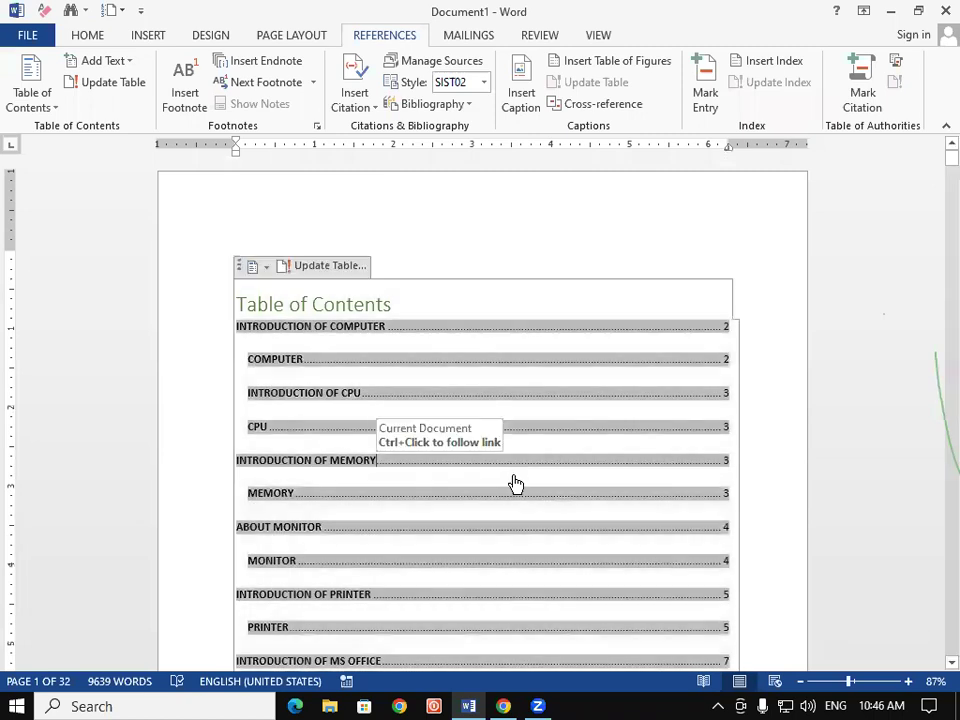
{"action": "key", "text": "ctrl+a"}
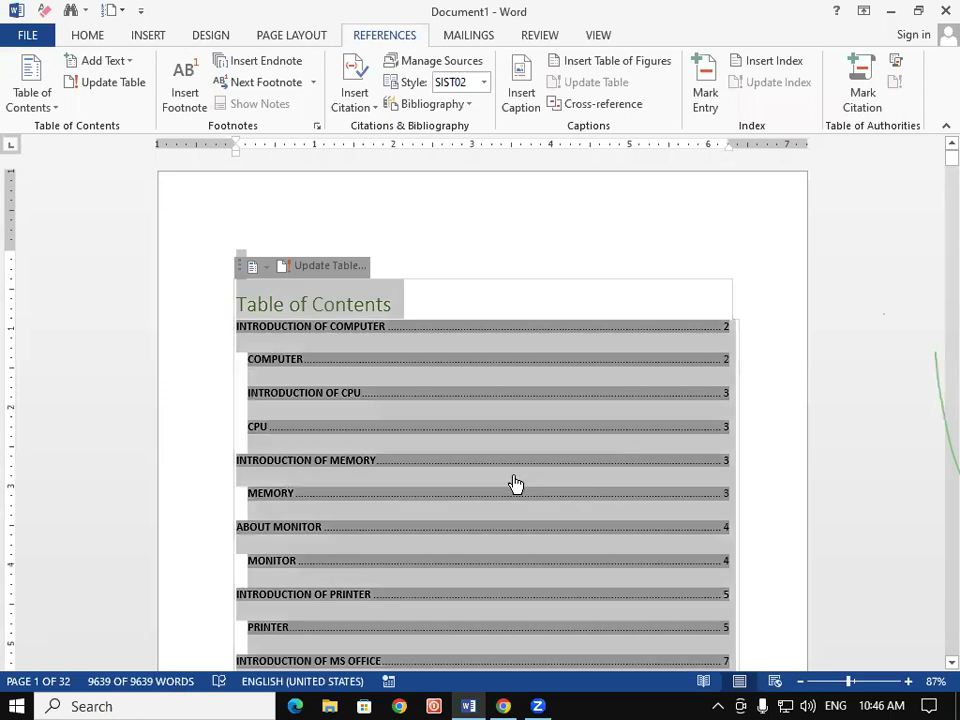
{"action": "key", "text": "ctrl+shift+period"}
{"action": "key", "text": "ctrl+shift+period"}
{"action": "key", "text": "ctrl+shift+period"}
{"action": "key", "text": "ctrl+shift+period"}
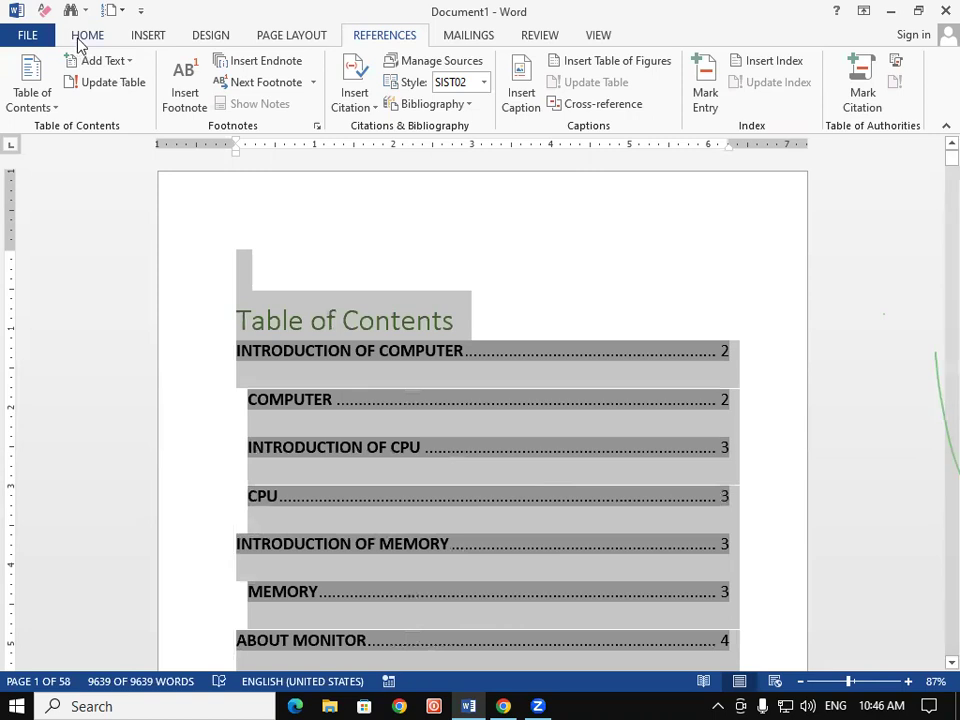
- Set the whole document's line spacing to 1.0 and remove the space after its paragraphs
{"action": "left_click", "coordinate": [80, 38]}
{"action": "left_click", "coordinate": [435, 97]}
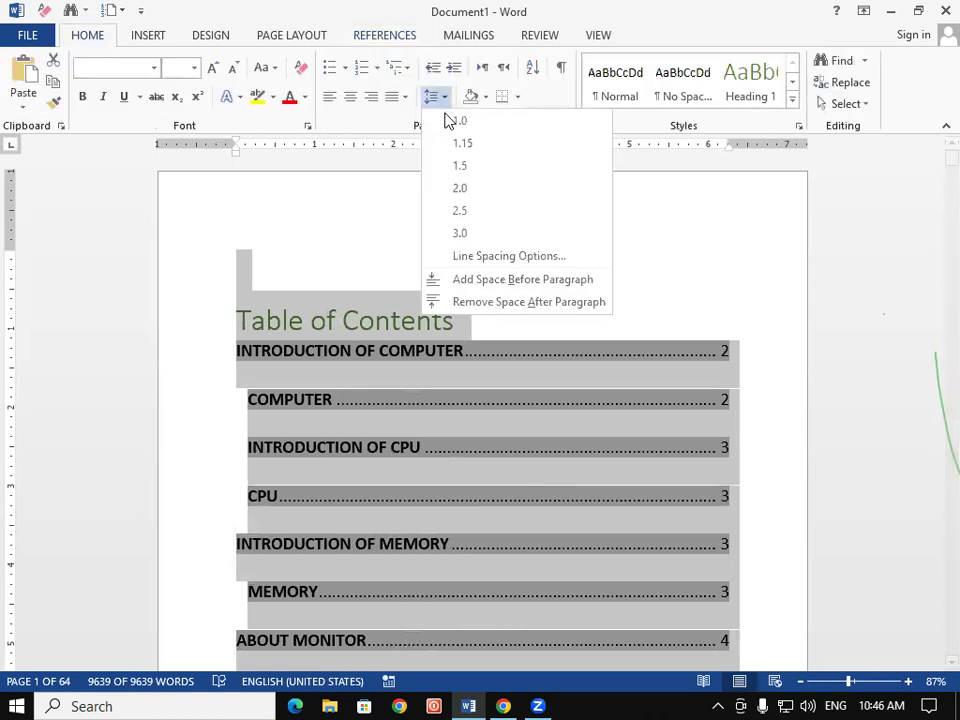
{"action": "left_click", "coordinate": [446, 120]}
{"action": "left_click", "coordinate": [435, 97]}
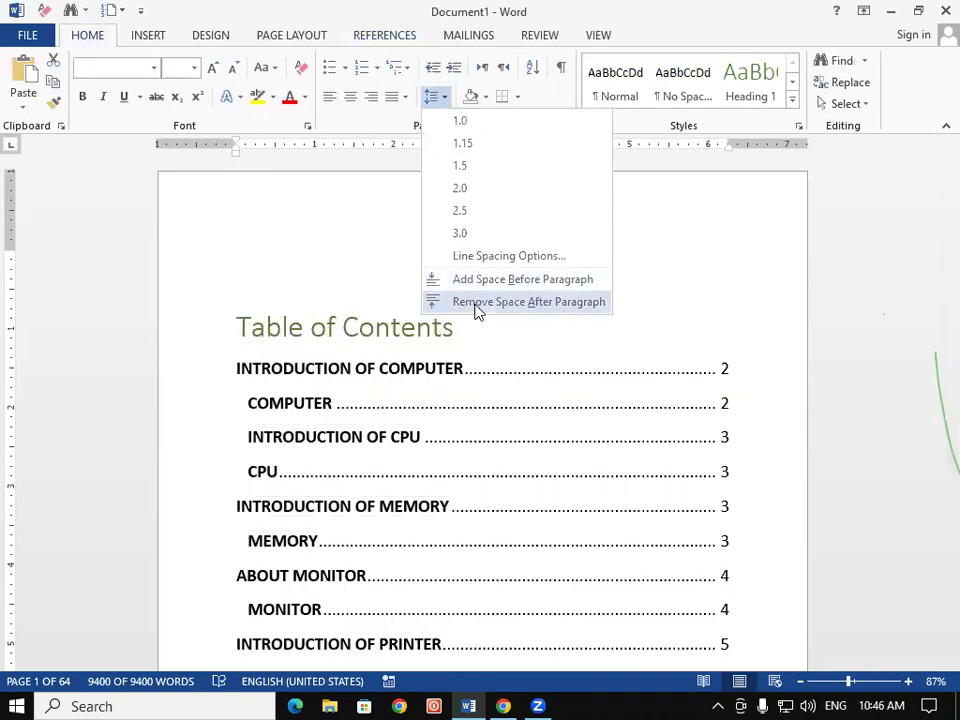
{"action": "left_click", "coordinate": [476, 311]}
{"action": "left_click", "coordinate": [652, 238]}
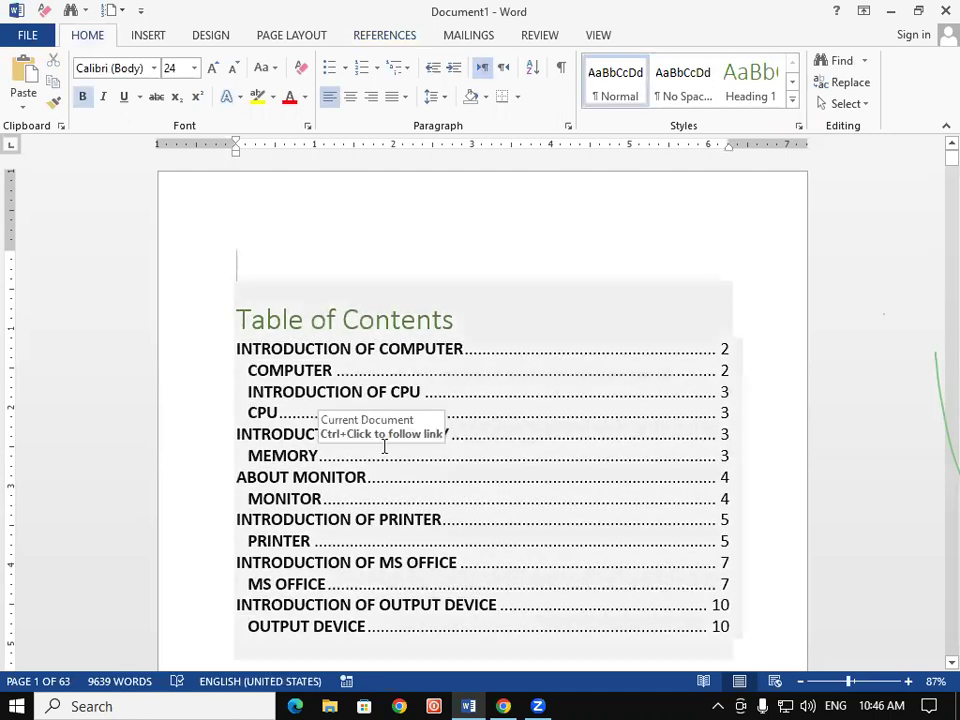
- Follow the table of contents links to the "INTRODUCTION OF MEMORY", "INTRODUCTION OF PRINTER" and "INTRODUCTION OF MS OFFICE" headings, returning to the document start each time
{"action": "scroll", "coordinate": [384, 447], "scroll_direction": "down", "scroll_amount": 1}
{"action": "mouse_move", "coordinate": [950, 158]}
{"action": "left_mouse_down"}
{"action": "mouse_move", "coordinate": [934, 171]}
{"action": "mouse_move", "coordinate": [934, 150]}
{"action": "left_mouse_up"}
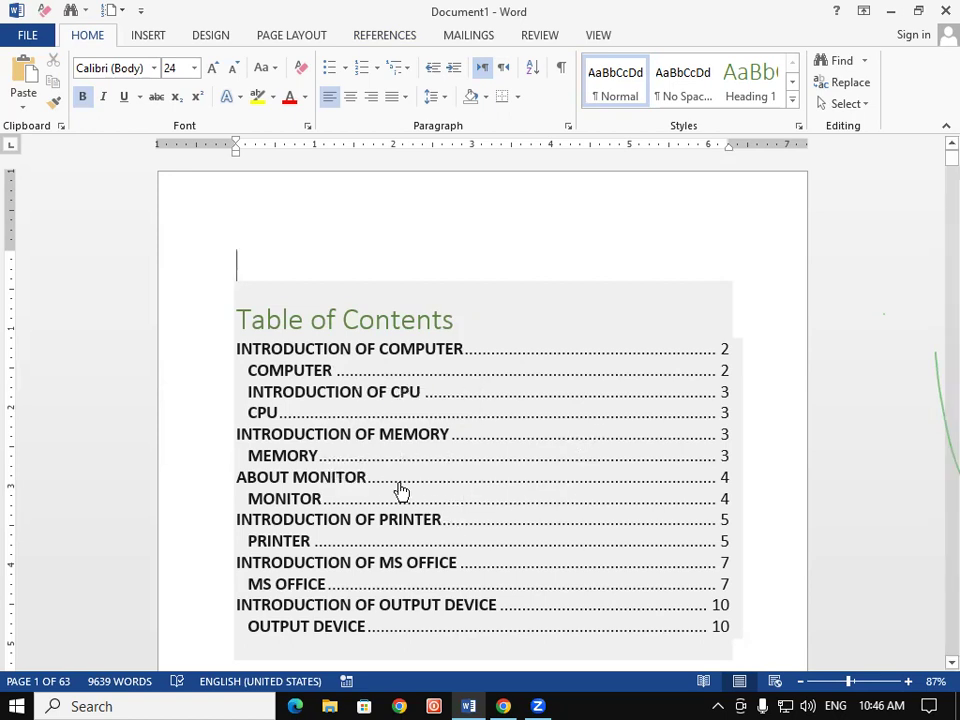
{"action": "left_click", "coordinate": [388, 436], "text": "ctrl"}
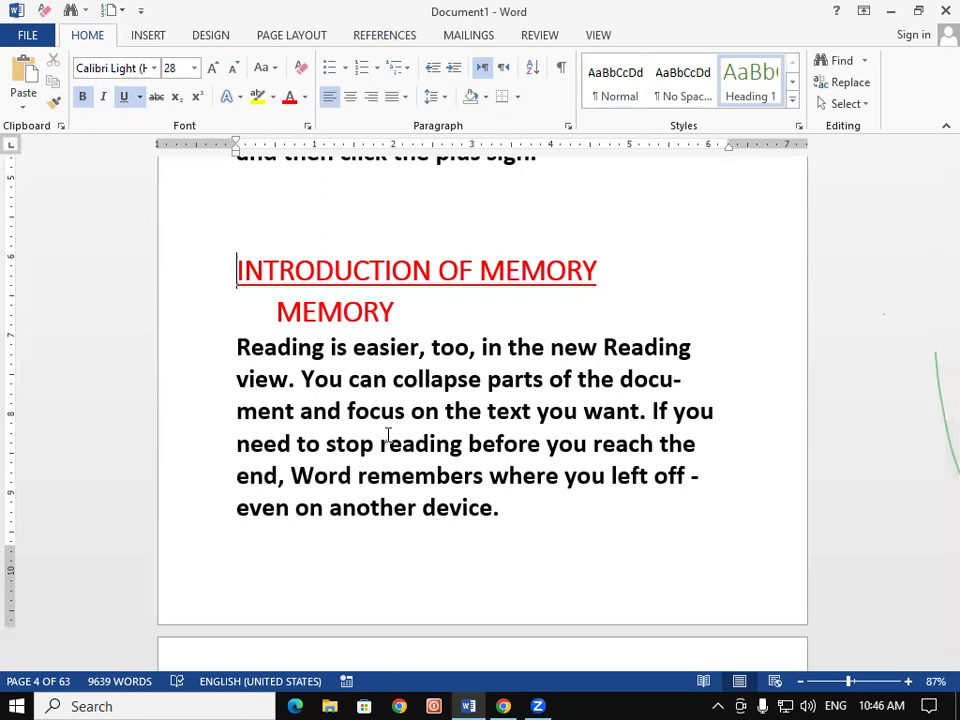
{"action": "key", "text": "ctrl+Home"}
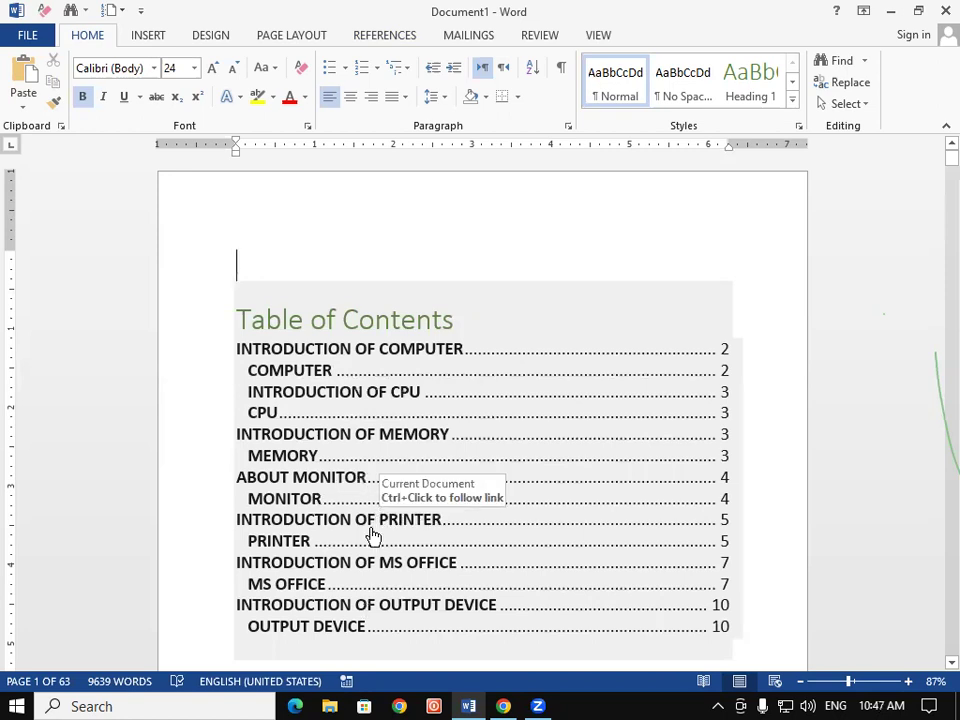
{"action": "left_click", "coordinate": [369, 519], "text": "ctrl"}
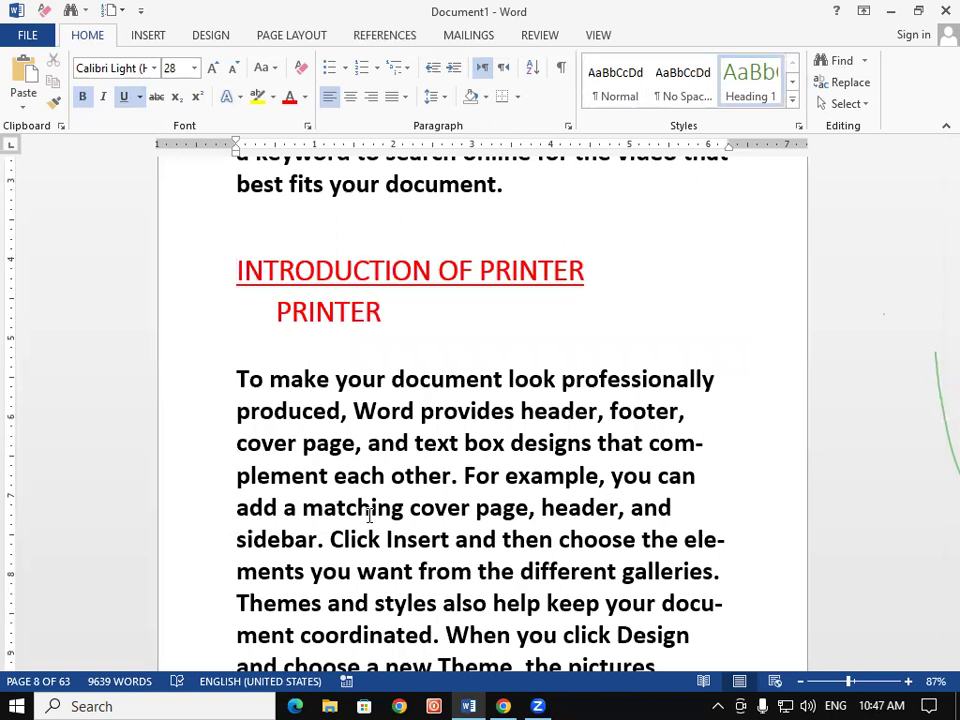
{"action": "key", "text": "ctrl+Home"}
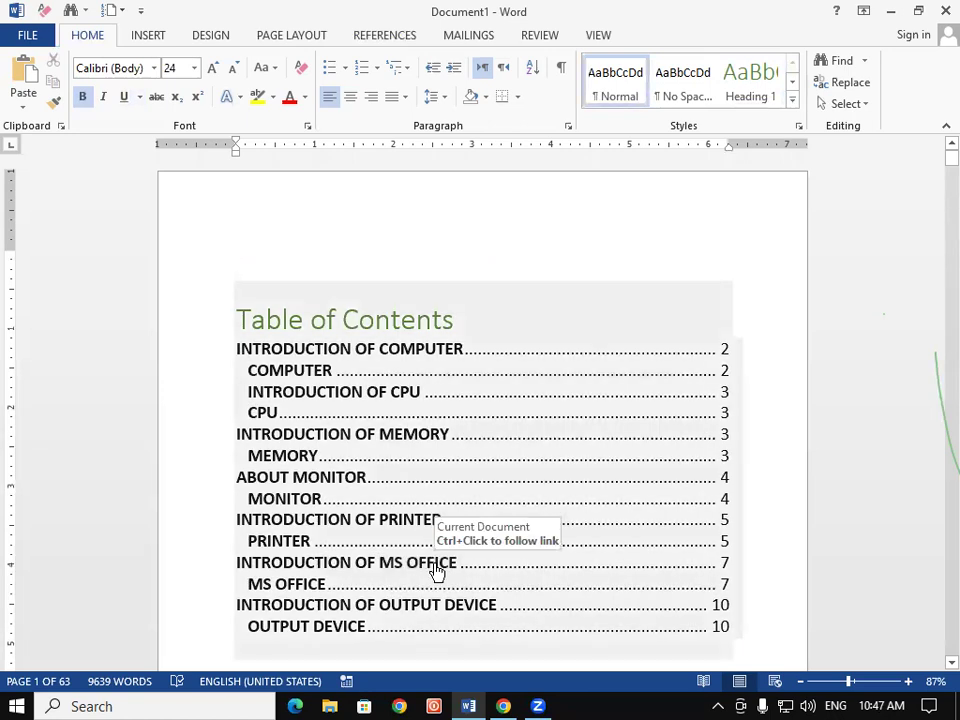
{"action": "left_click", "coordinate": [436, 568], "text": "ctrl"}
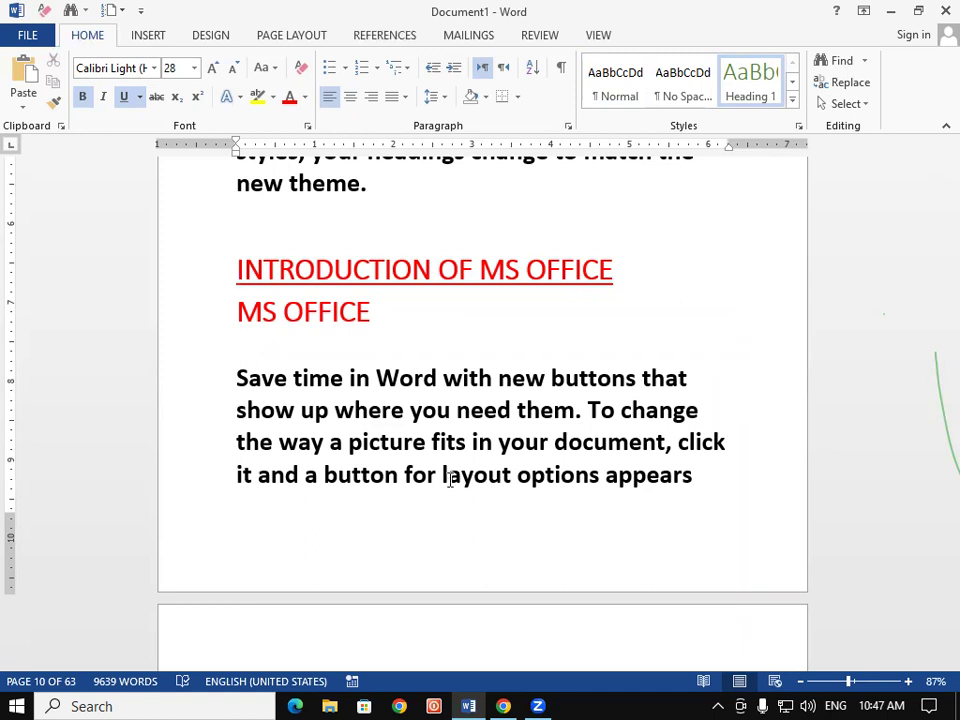
{"action": "left_click", "coordinate": [388, 40]}
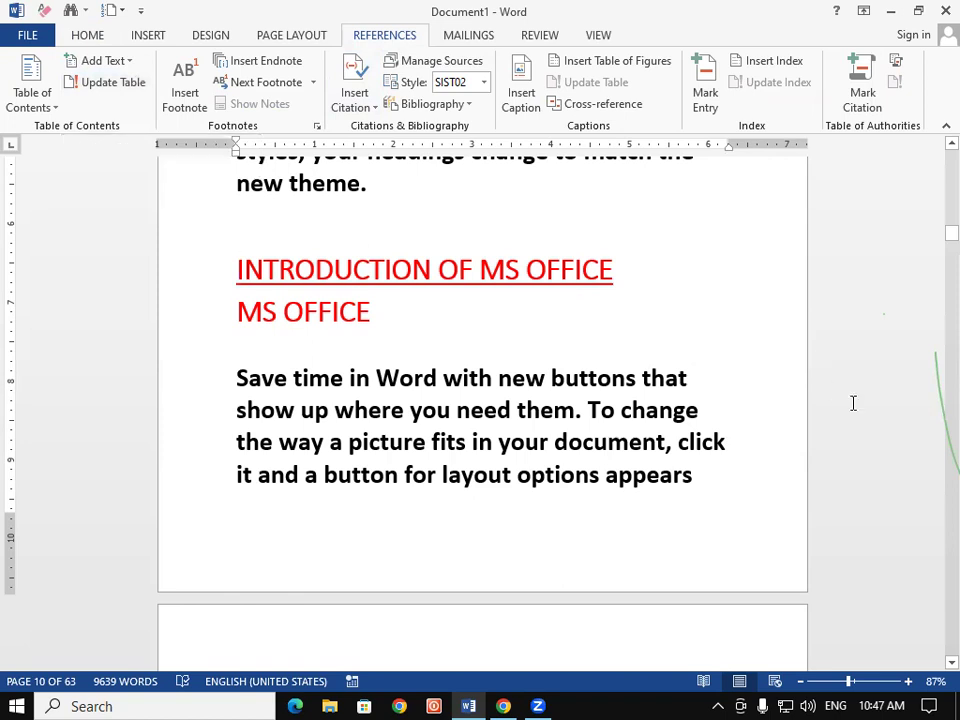
{"action": "key", "text": "ctrl+Home"}
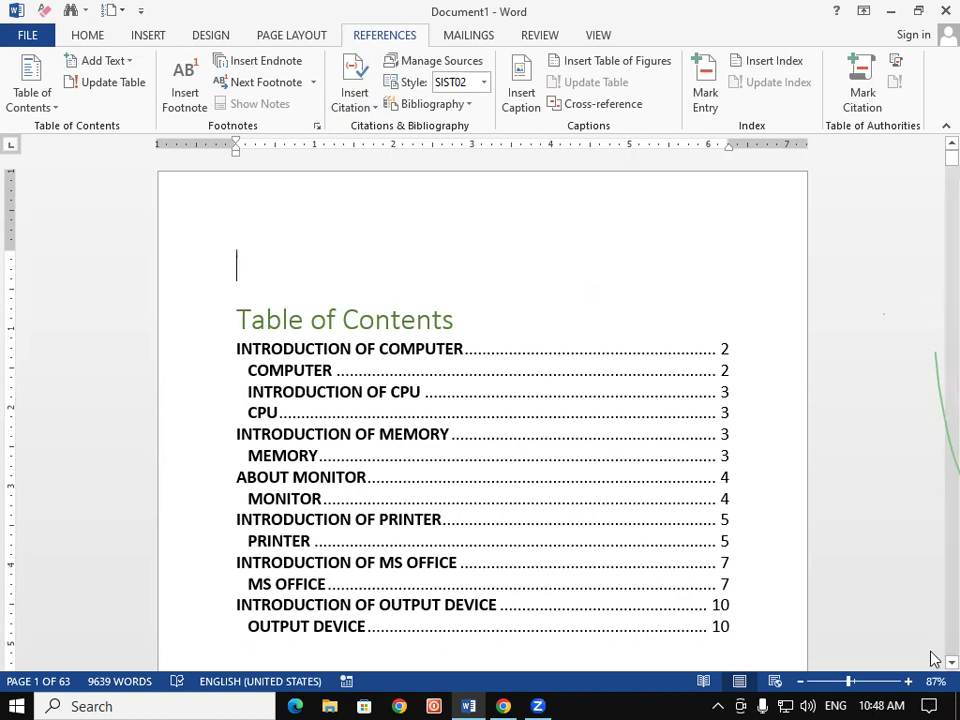
- Add an "INTRODUCTION OF COMPUTER" heading line above the "Video provides a powerful way" paragraph that starts page 5
{"action": "scroll", "coordinate": [853, 403], "scroll_direction": "down", "scroll_amount": 8}
{"action": "scroll", "coordinate": [933, 660], "scroll_direction": "down", "scroll_amount": 10}
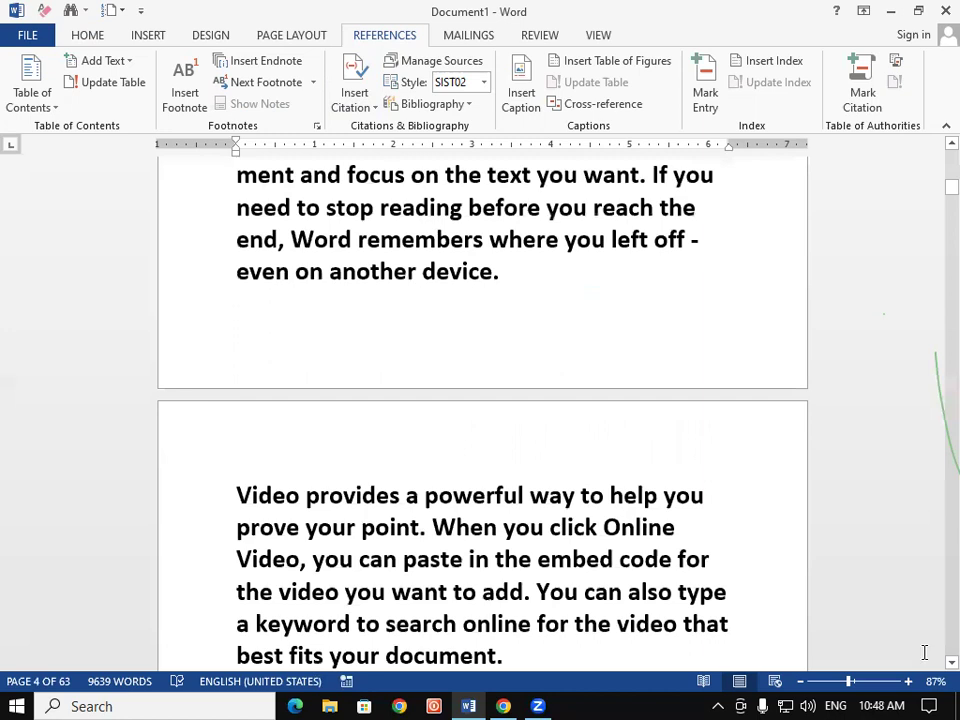
{"action": "left_click", "coordinate": [236, 480]}
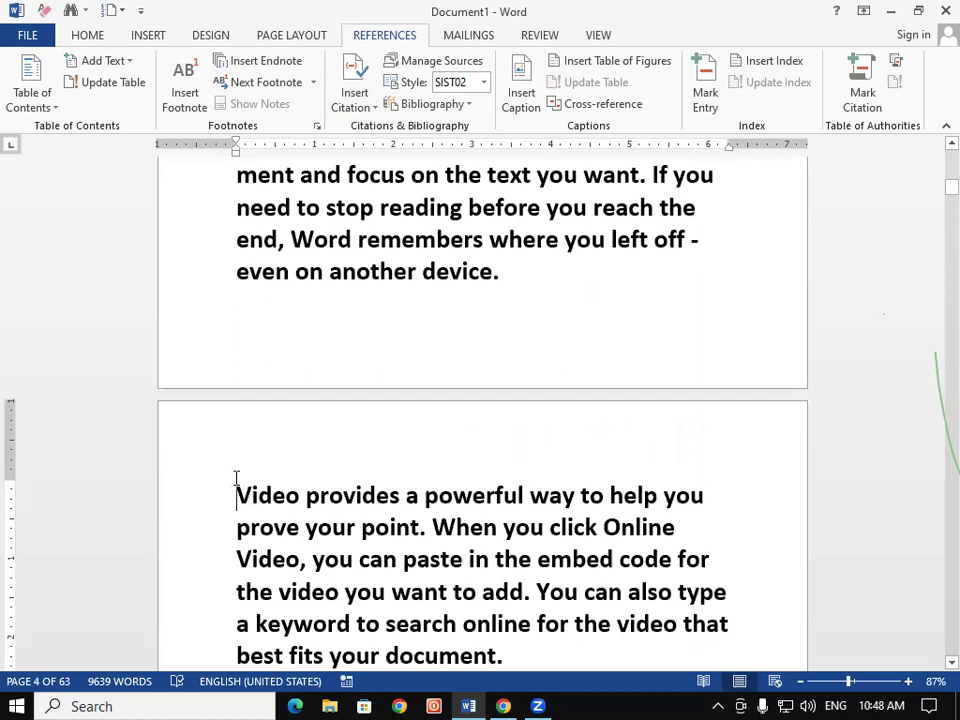
{"action": "key", "text": "Return"}
{"action": "key", "text": "Up"}
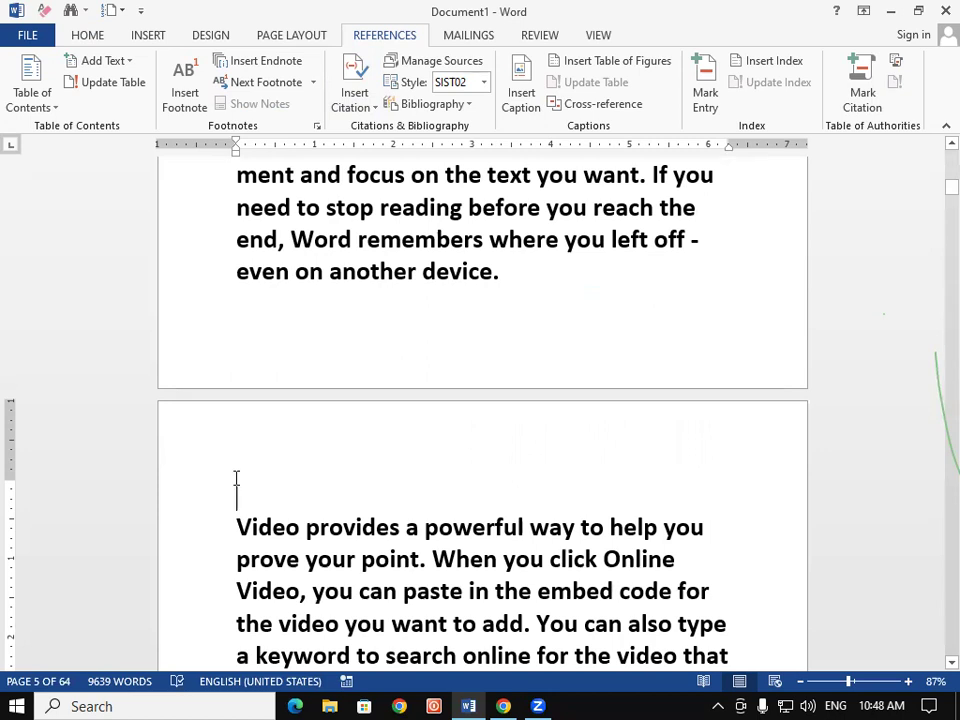
{"action": "type", "text": "INTRODUCTION OF COMPUTER"}
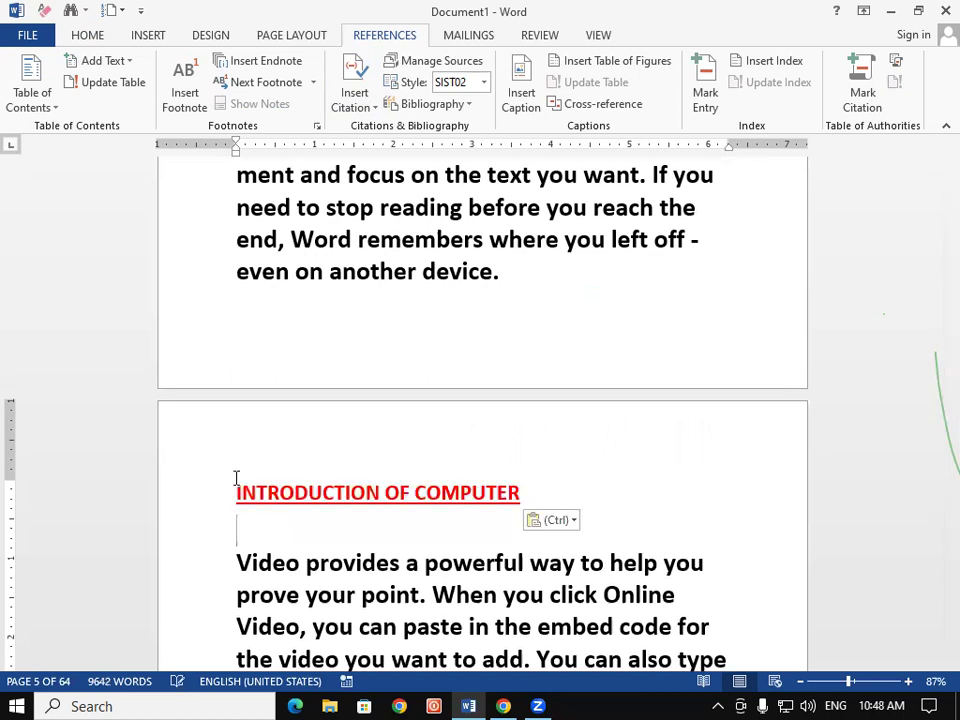
- Change the pasted heading above the "Video provides a powerful way" paragraph on page 5 to "INTRODUCTION OF RAM"
{"action": "left_click", "coordinate": [521, 487]}
{"action": "key", "text": "BackSpace"}
{"action": "key", "text": "BackSpace"}
{"action": "key", "text": "BackSpace"}
{"action": "key", "text": "BackSpace"}
{"action": "key", "text": "BackSpace"}
{"action": "key", "text": "BackSpace"}
{"action": "key", "text": "BackSpace"}
{"action": "key", "text": "BackSpace"}
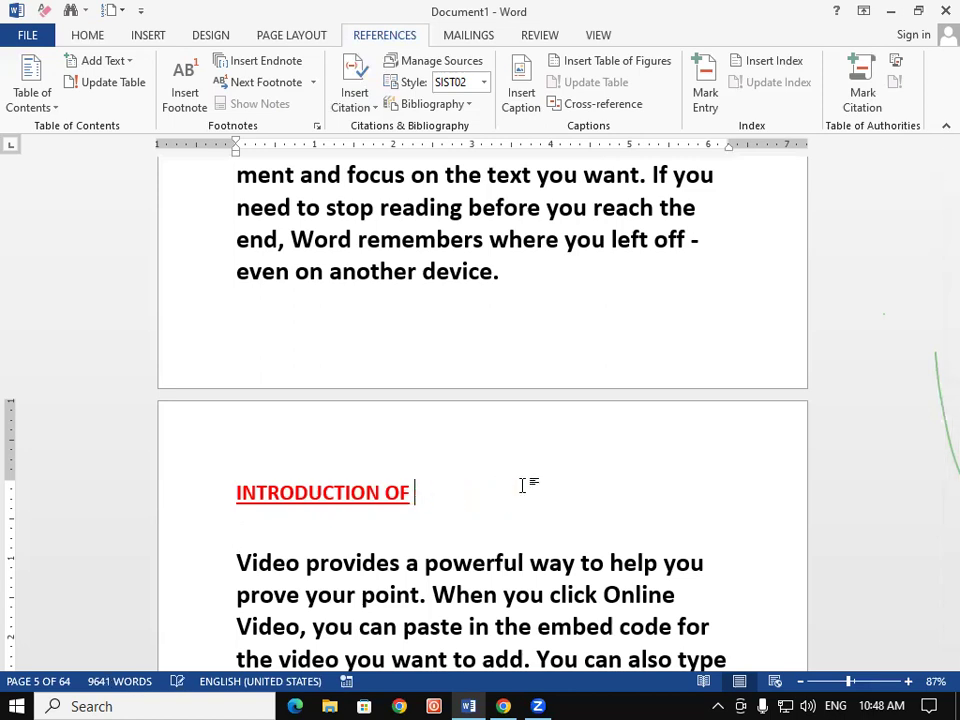
{"action": "type", "text": "RAM"}
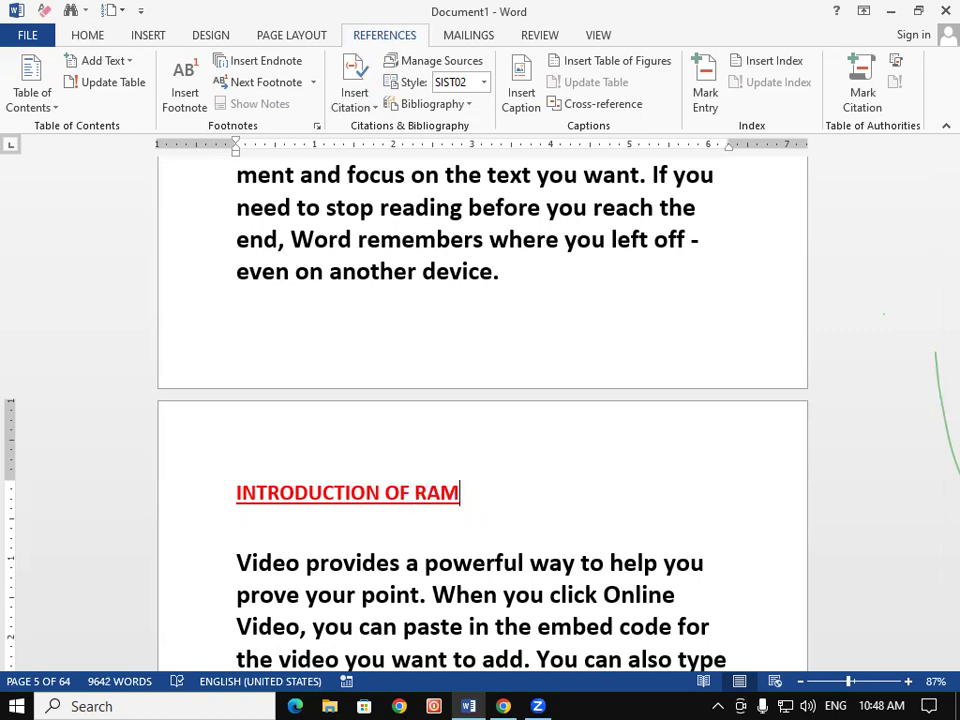
- Add an indented "RAM" subheading line below the "INTRODUCTION OF RAM" heading
{"action": "key", "text": "Return"}
{"action": "type", "text": "____"}
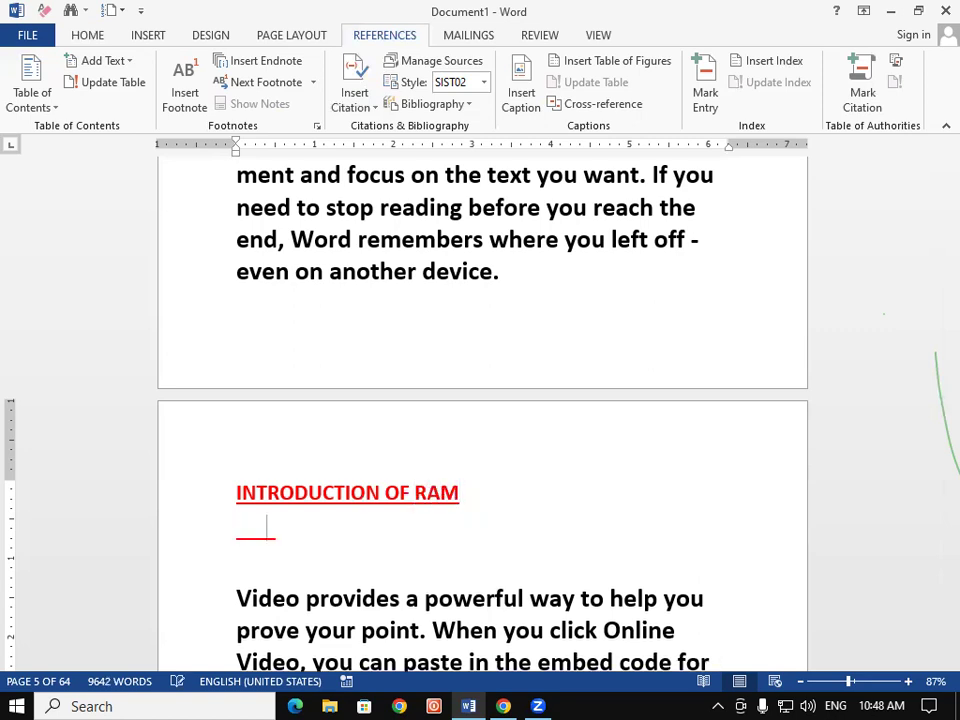
{"action": "type", "text": "RAM"}
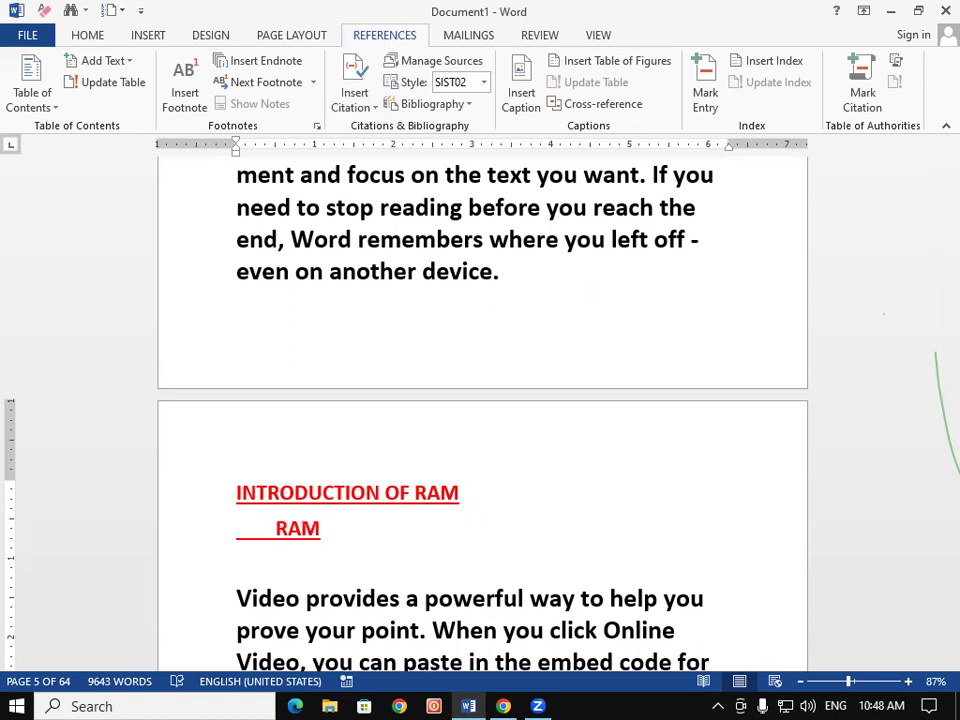
- Mark the "INTRODUCTION OF RAM" heading as a Level 1 entry for the table of contents
{"action": "left_click", "coordinate": [291, 35]}
{"action": "left_click_drag", "start_coordinate": [236, 493], "coordinate": [446, 514]}
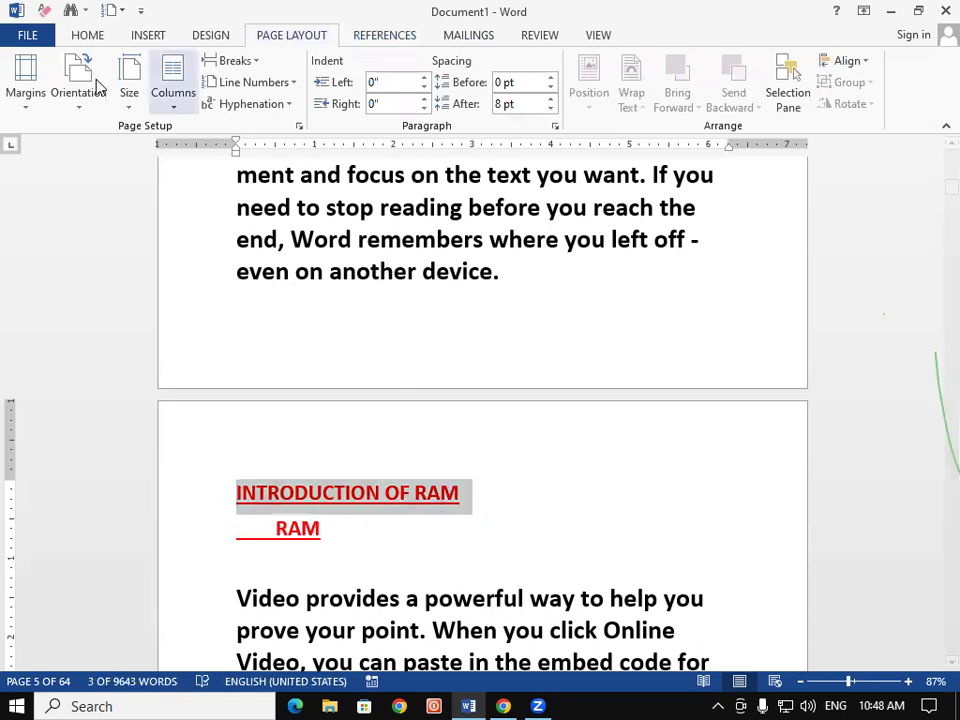
{"action": "left_click", "coordinate": [392, 34]}
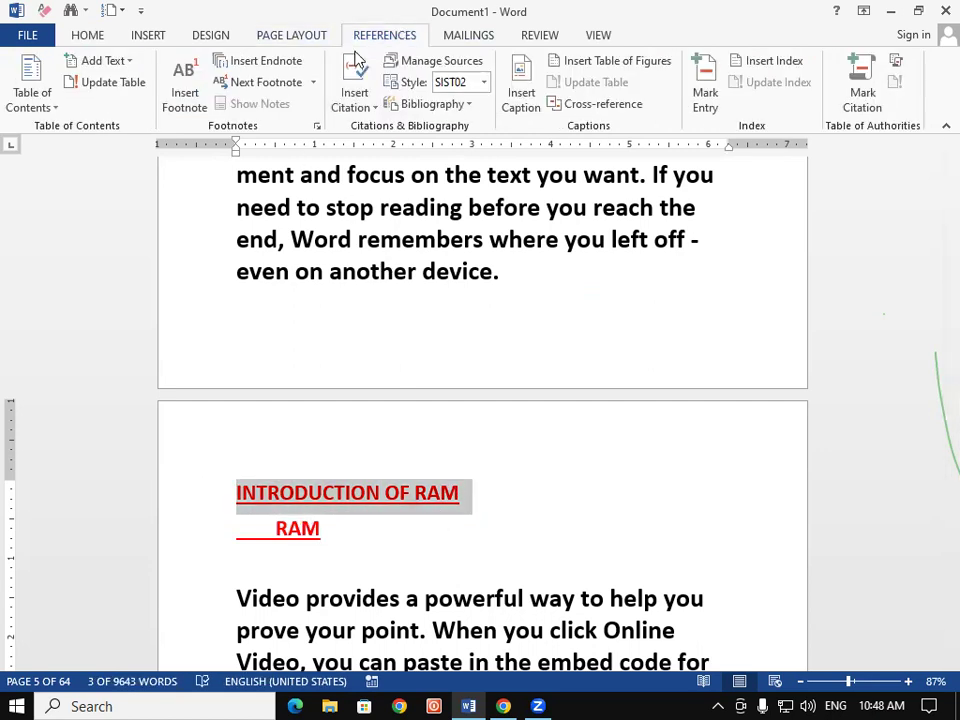
{"action": "left_click", "coordinate": [112, 61]}
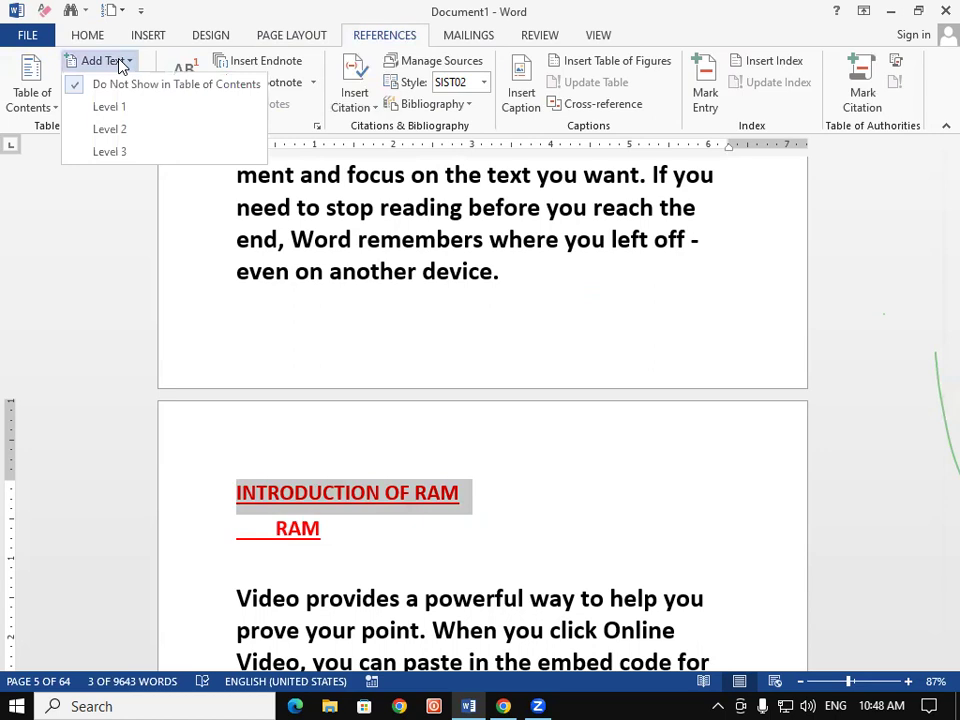
{"action": "left_click", "coordinate": [121, 110]}
- Mark the "RAM" subheading as a Level 2 entry for the table of contents
{"action": "left_click", "coordinate": [272, 526]}
{"action": "left_click_drag", "start_coordinate": [272, 526], "coordinate": [318, 526]}
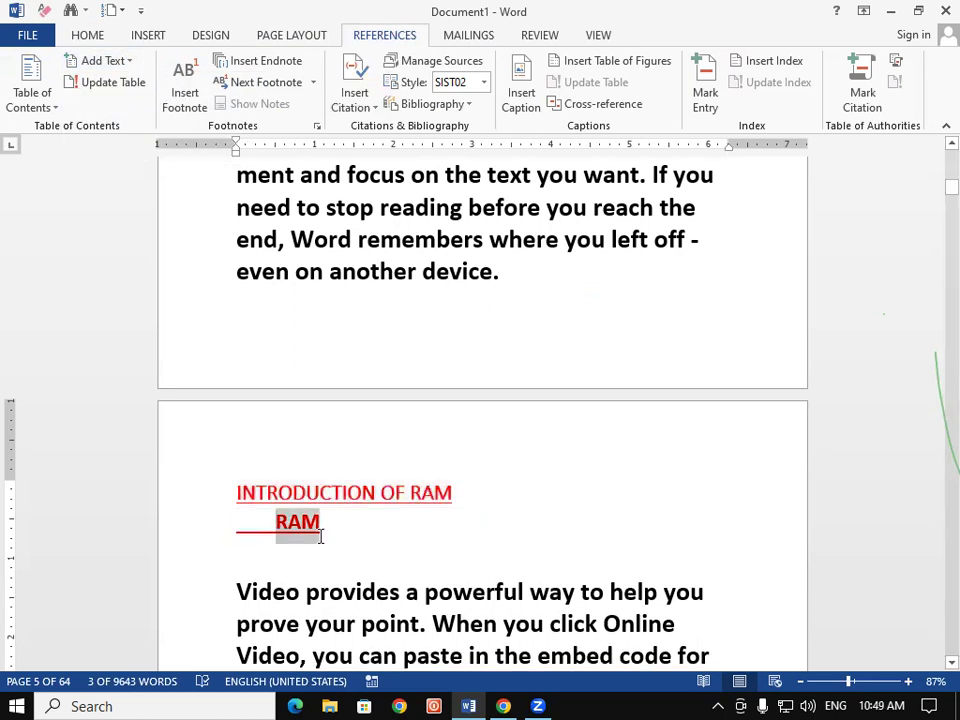
{"action": "left_click", "coordinate": [108, 61]}
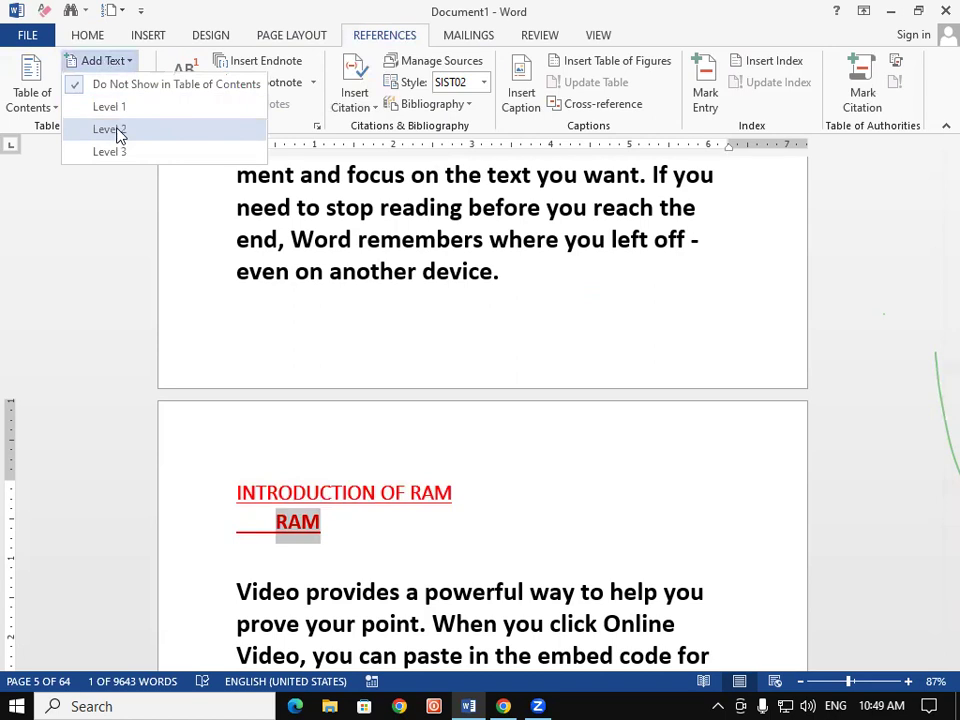
{"action": "left_click", "coordinate": [115, 130]}
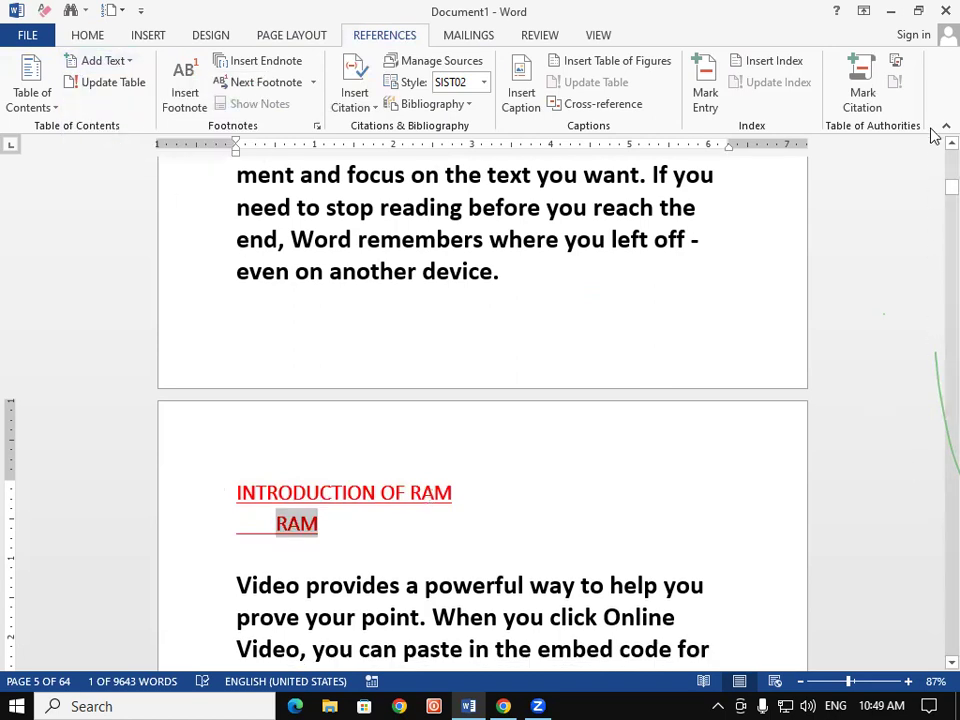
- Return to the table of contents on page 1 and update the entire table
{"action": "scroll", "coordinate": [933, 195], "scroll_direction": "up", "scroll_amount": 1}
{"action": "left_click_drag", "start_coordinate": [951, 188], "coordinate": [951, 152]}
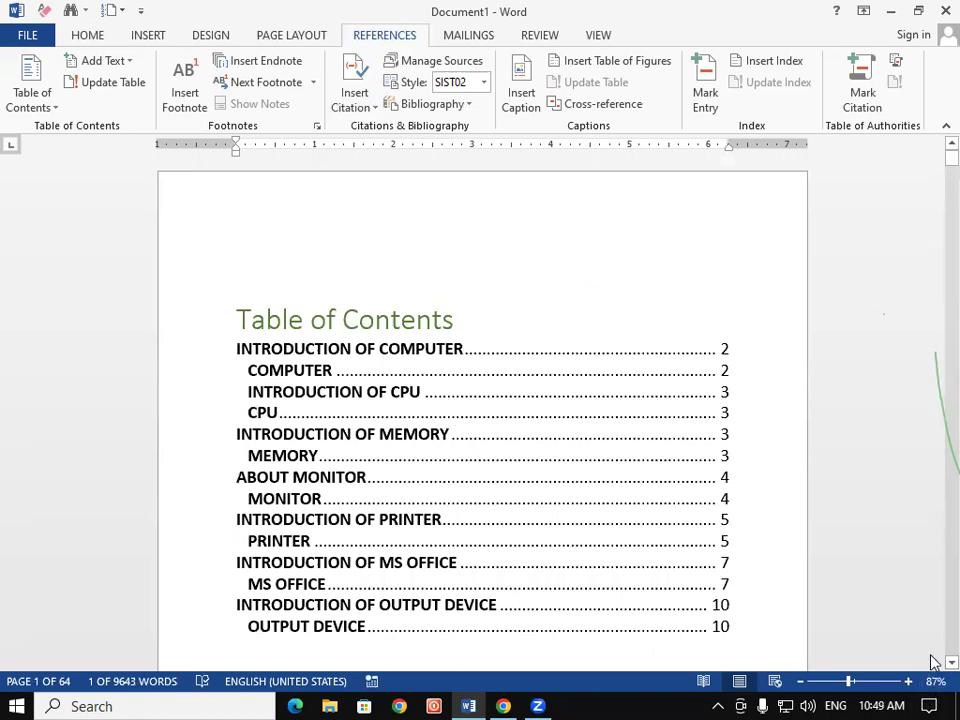
{"action": "left_click", "coordinate": [951, 662]}
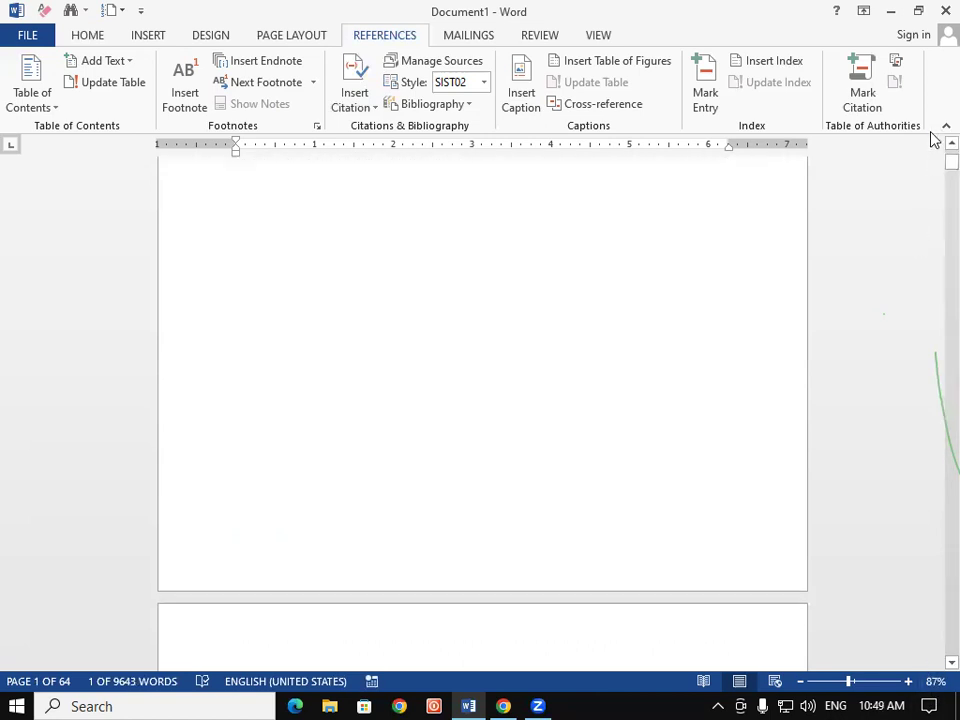
{"action": "scroll", "coordinate": [933, 150], "scroll_direction": "up", "scroll_amount": 2}
{"action": "scroll", "coordinate": [933, 150], "scroll_direction": "up", "scroll_amount": 10}
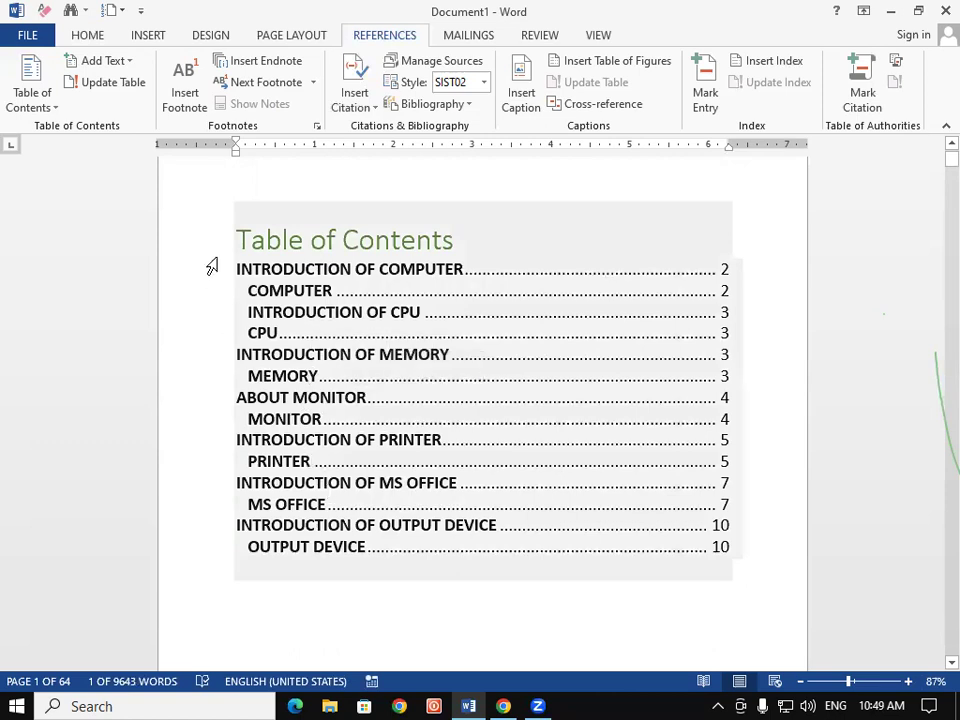
{"action": "left_click", "coordinate": [262, 239]}
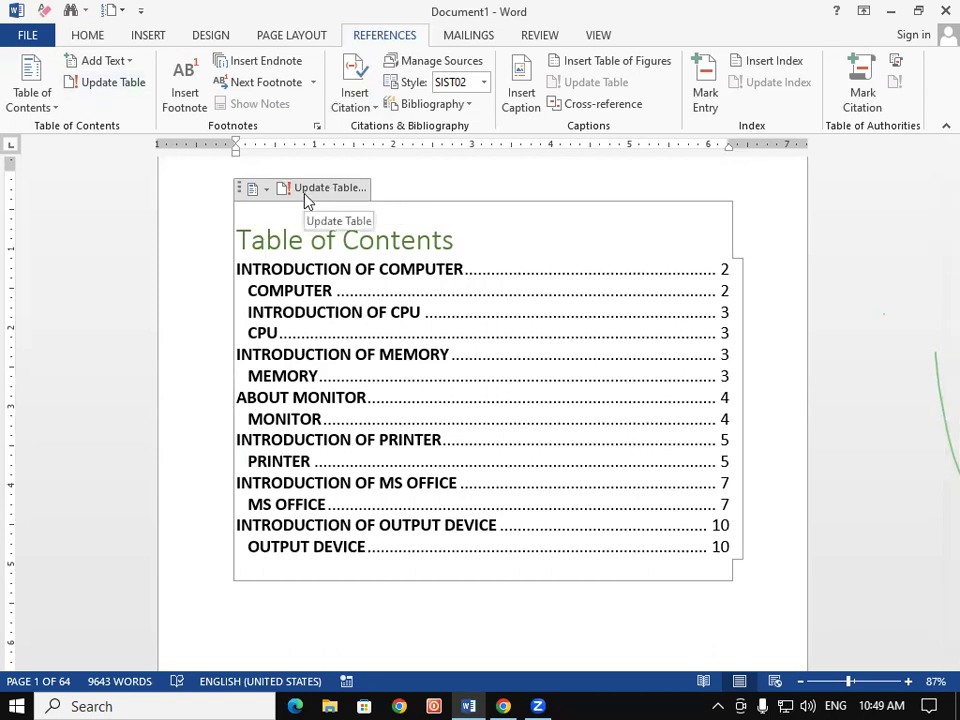
{"action": "left_click", "coordinate": [114, 82]}
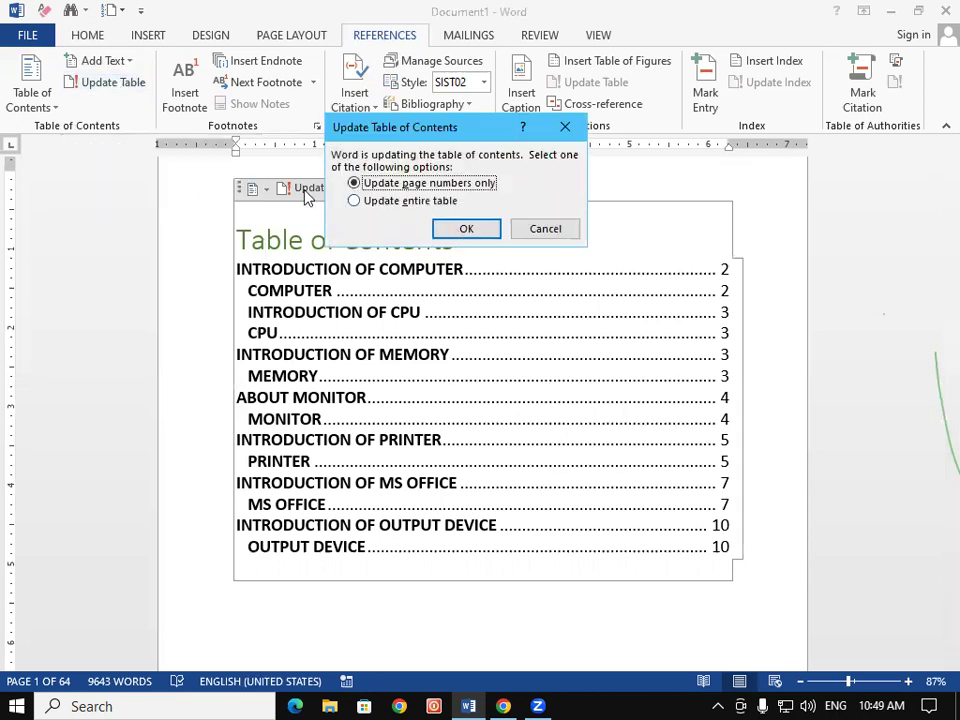
{"action": "left_click", "coordinate": [449, 206]}
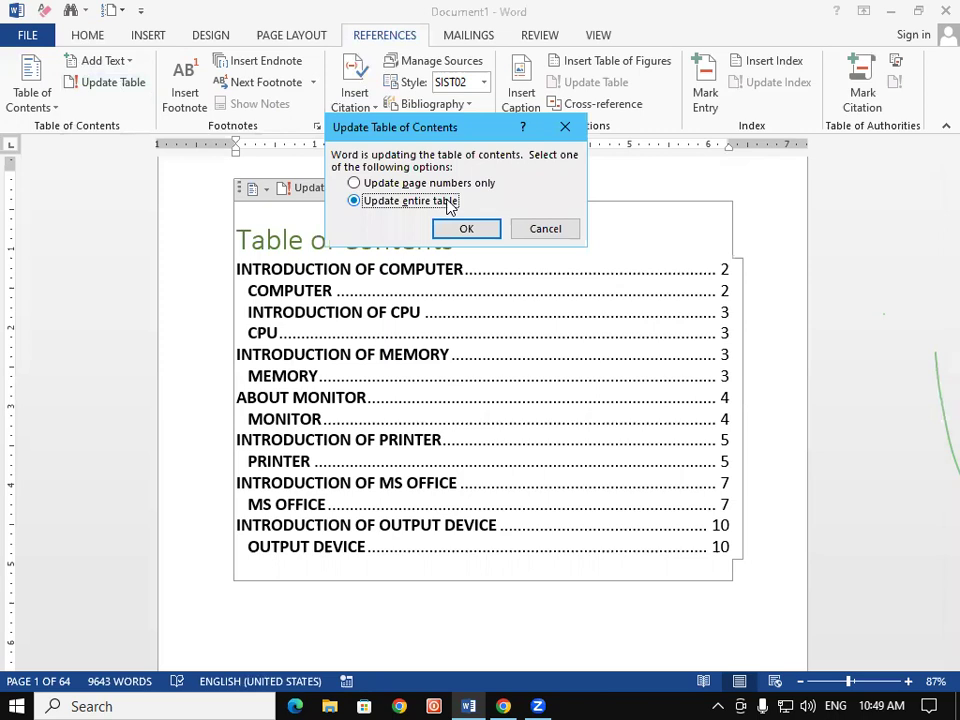
{"action": "left_click", "coordinate": [490, 234]}
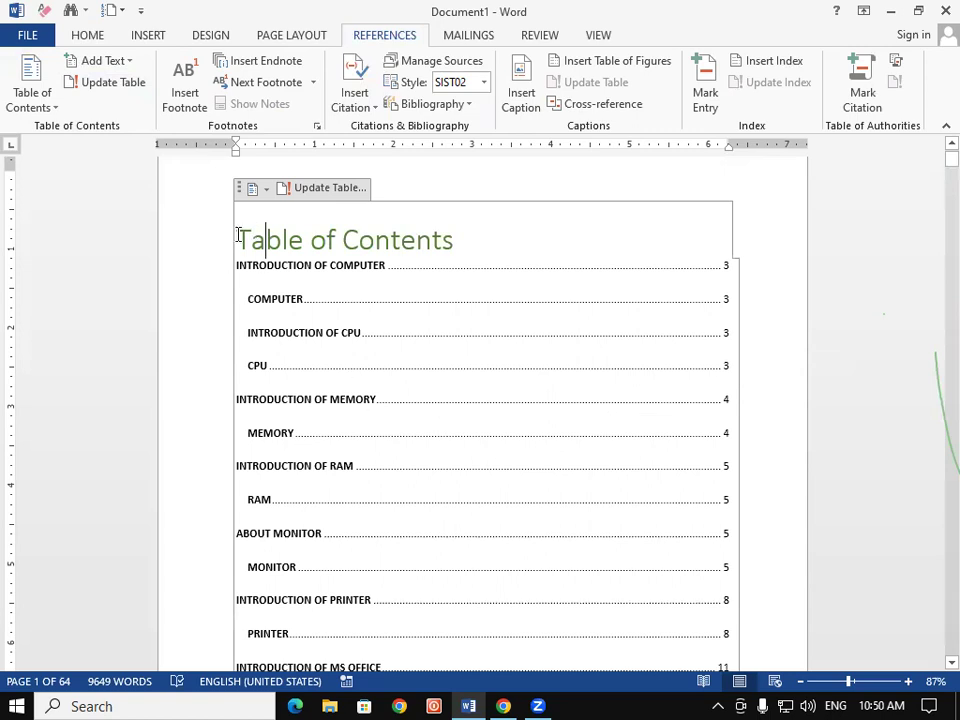
- Select the whole table of contents, including its title, and enlarge its font so the entries are 12 pt
{"action": "left_click_drag", "start_coordinate": [238, 238], "coordinate": [381, 542]}
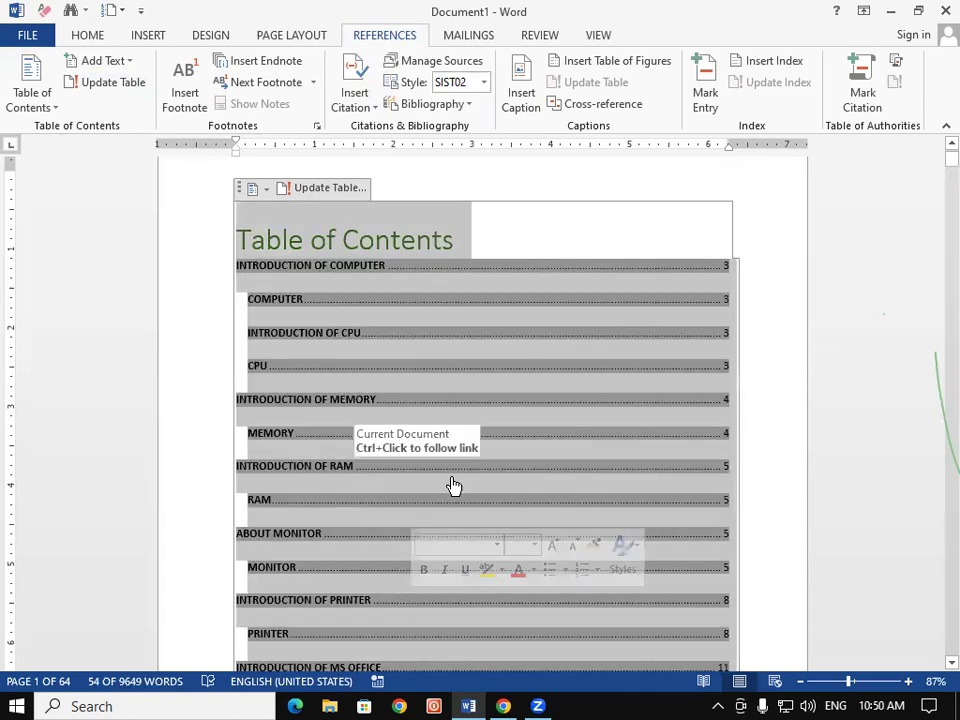
{"action": "key", "text": "ctrl+shift+period"}
{"action": "key", "text": "ctrl+shift+period"}
{"action": "key", "text": "ctrl+shift+period"}
{"action": "key", "text": "ctrl+shift+period"}
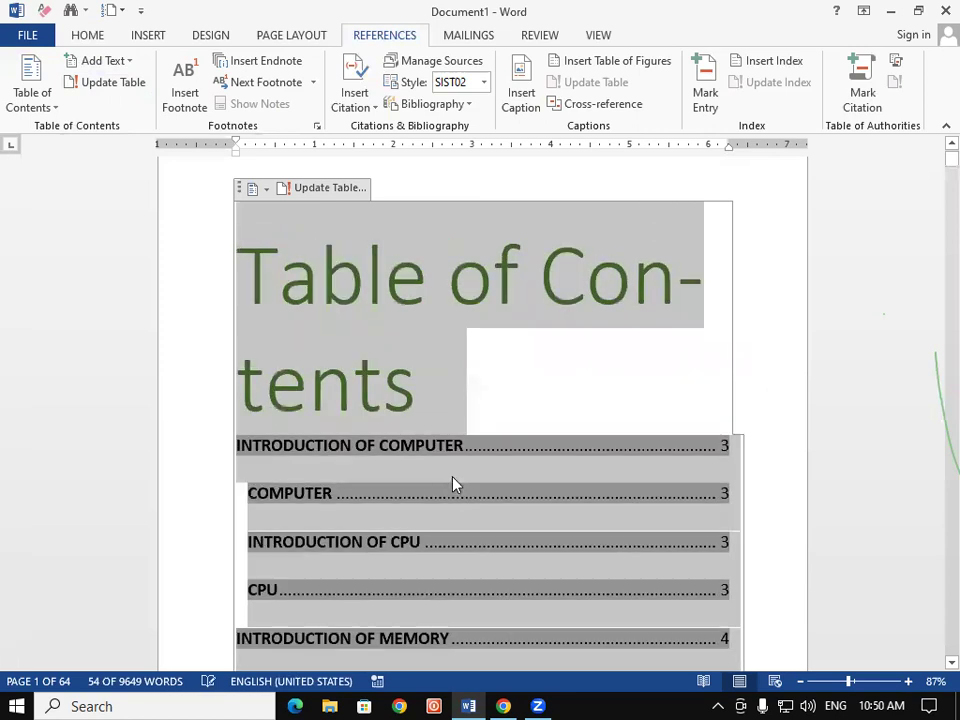
{"action": "key", "text": "ctrl+shift+comma"}
{"action": "key", "text": "ctrl+shift+comma"}
{"action": "key", "text": "ctrl+shift+comma"}
{"action": "key", "text": "ctrl+shift+comma"}
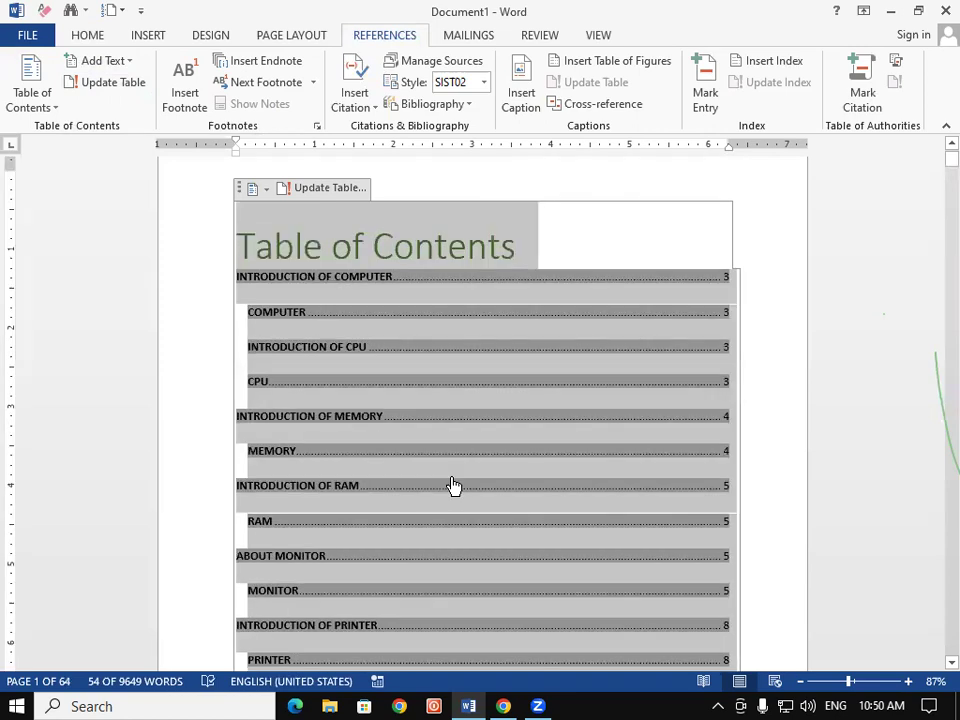
{"action": "key", "text": "ctrl+shift+period"}
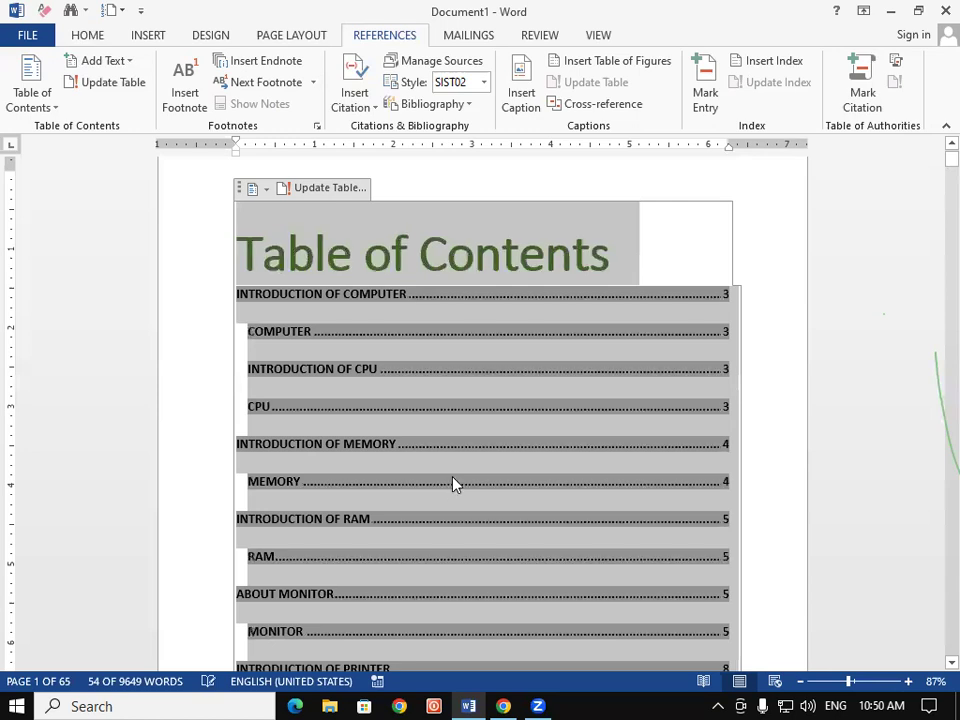
- Set the line spacing of the table of contents to 1.0, remove the space before its paragraphs, and clear the selection
{"action": "left_click", "coordinate": [82, 35]}
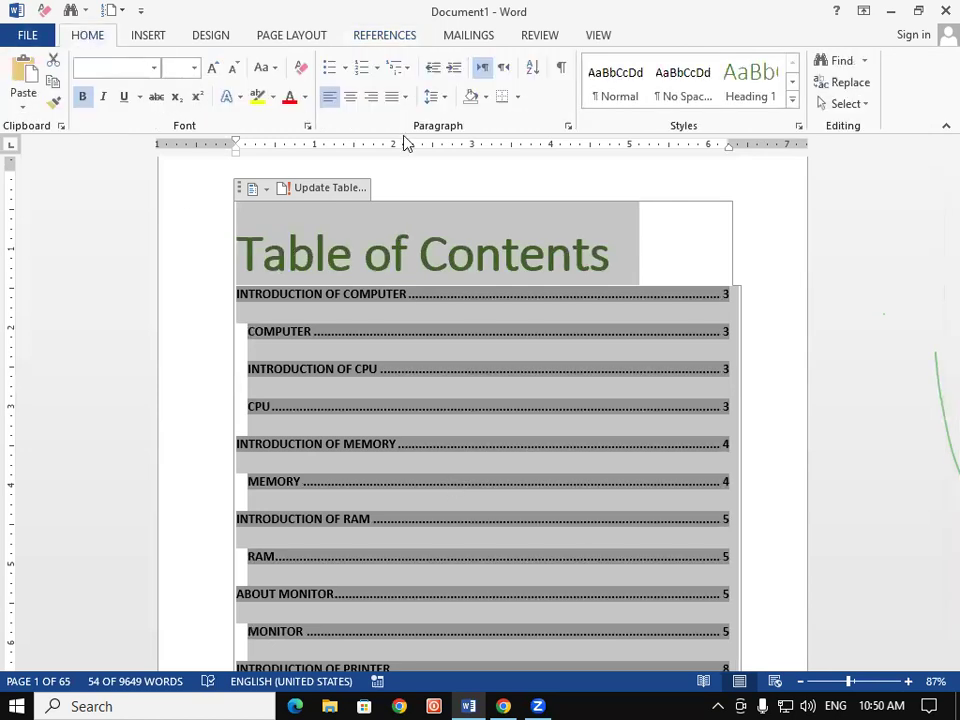
{"action": "left_click", "coordinate": [433, 96]}
{"action": "left_click", "coordinate": [459, 122]}
{"action": "left_click", "coordinate": [437, 98]}
{"action": "left_click", "coordinate": [472, 281]}
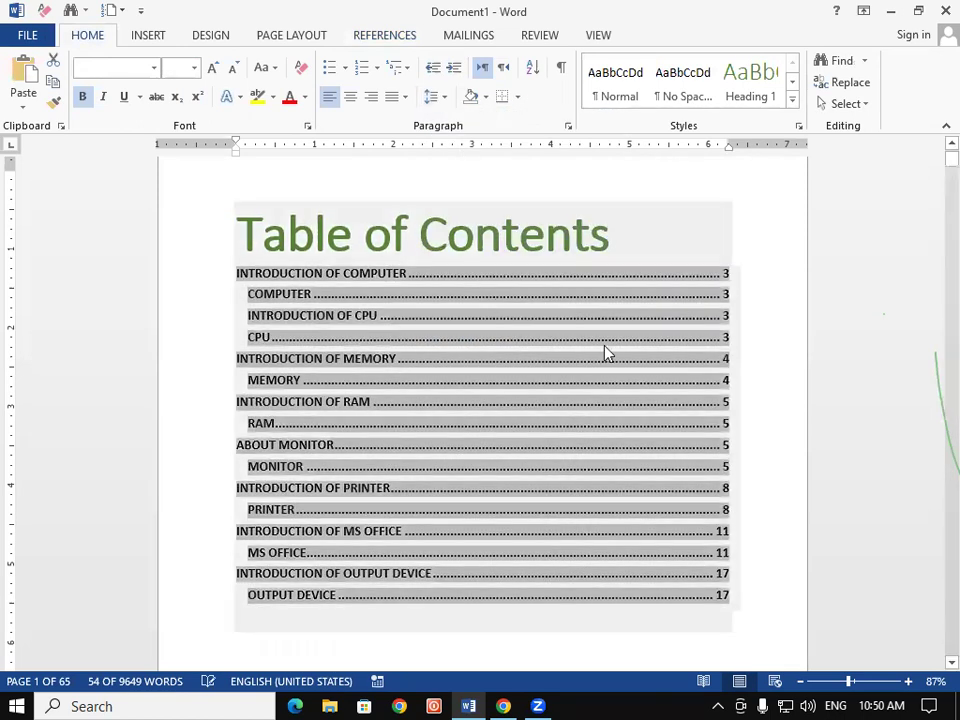
{"action": "left_click", "coordinate": [786, 469]}
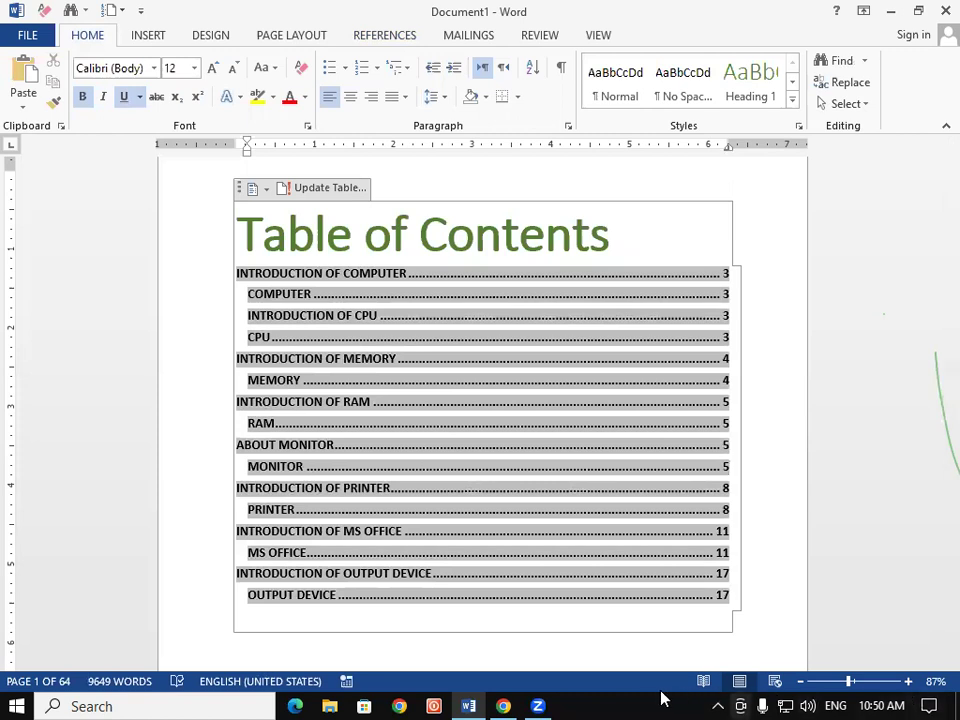
{"action": "left_click", "coordinate": [370, 38]}
{"action": "scroll", "coordinate": [476, 435], "scroll_direction": "down", "scroll_amount": 1}
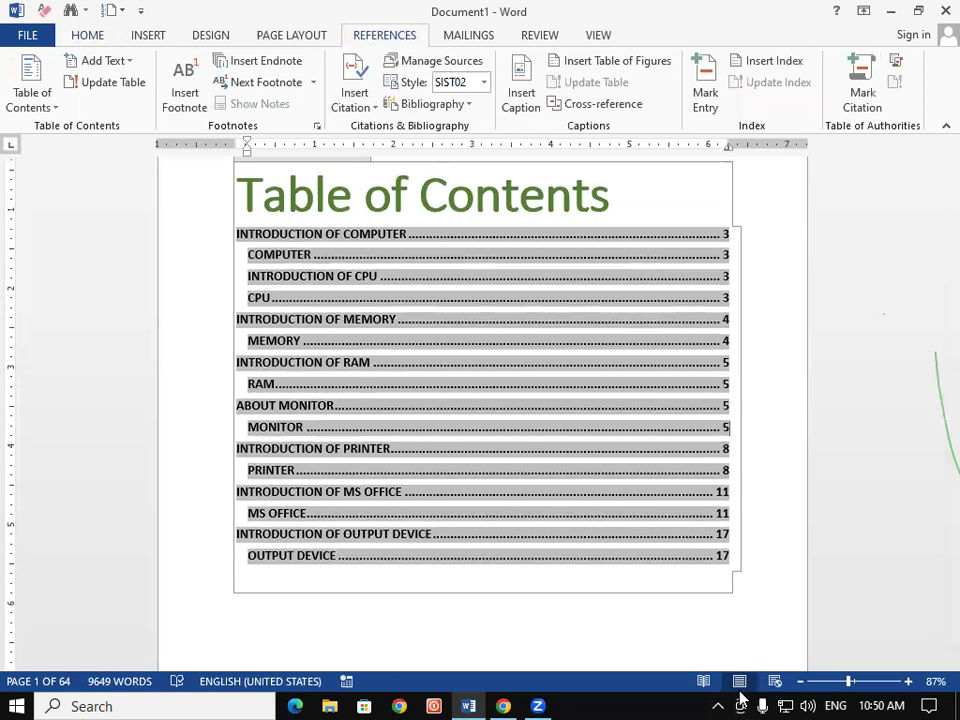